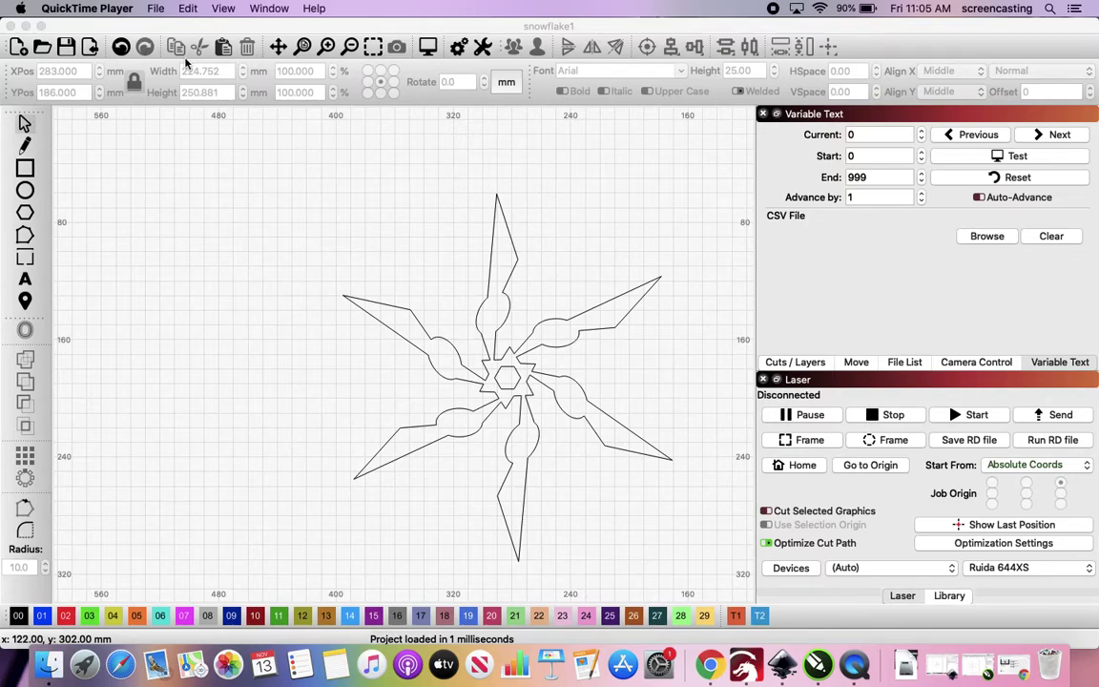
# Open snowflake2.lbrn from File > Recent Projects to get an empty canvas
pyautogui.click(123, 24)
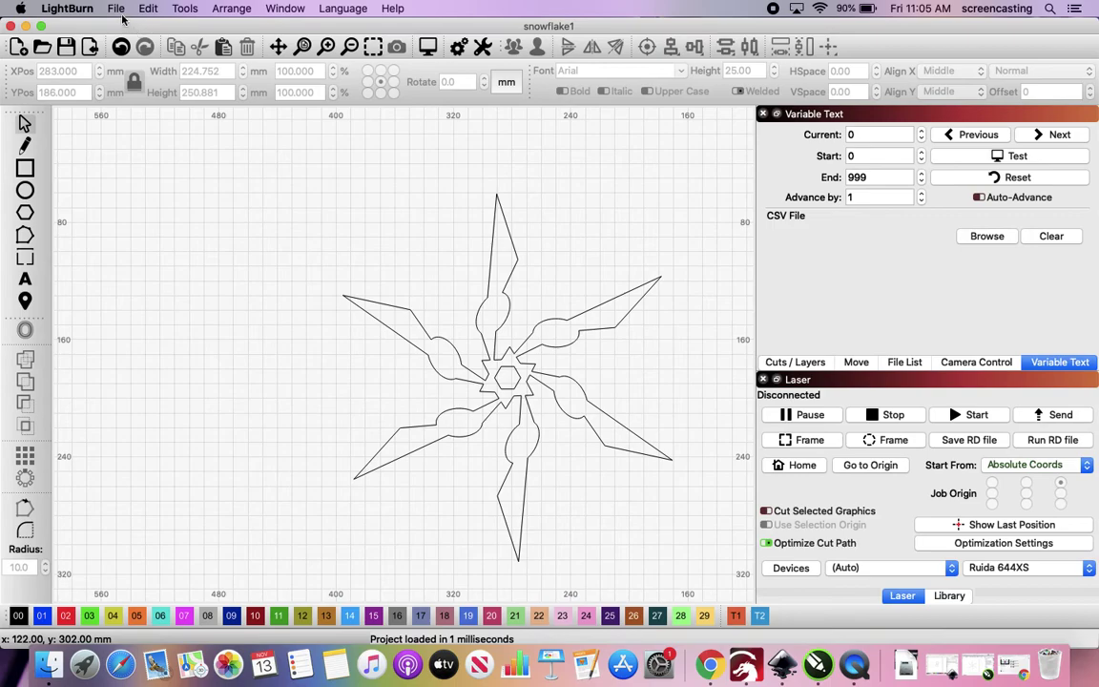
pyautogui.click(115, 9)
pyautogui.moveTo(153, 55)
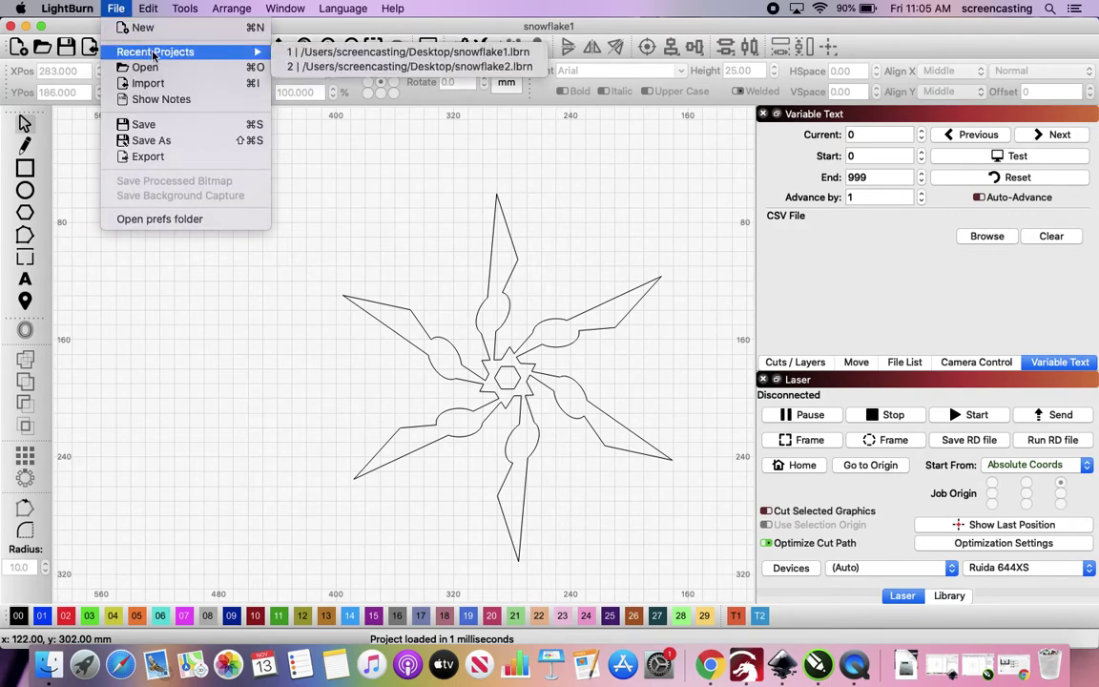
pyautogui.click(365, 65)
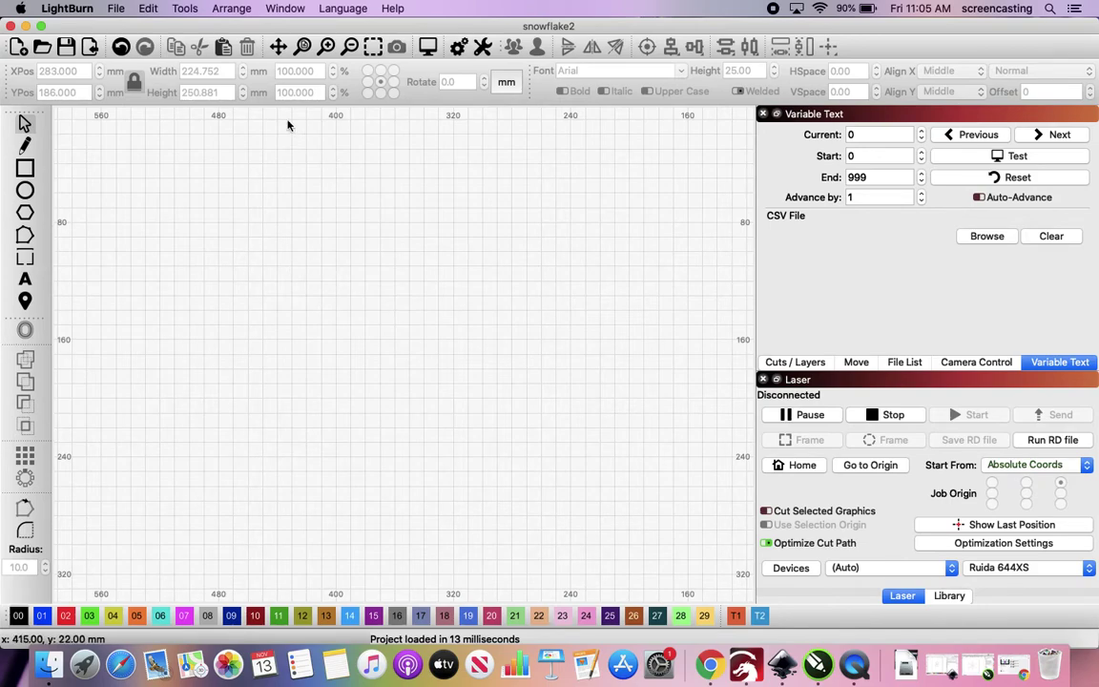
# Draw a regular hexagon 38 mm wide near the canvas centre
pyautogui.click(25, 212)
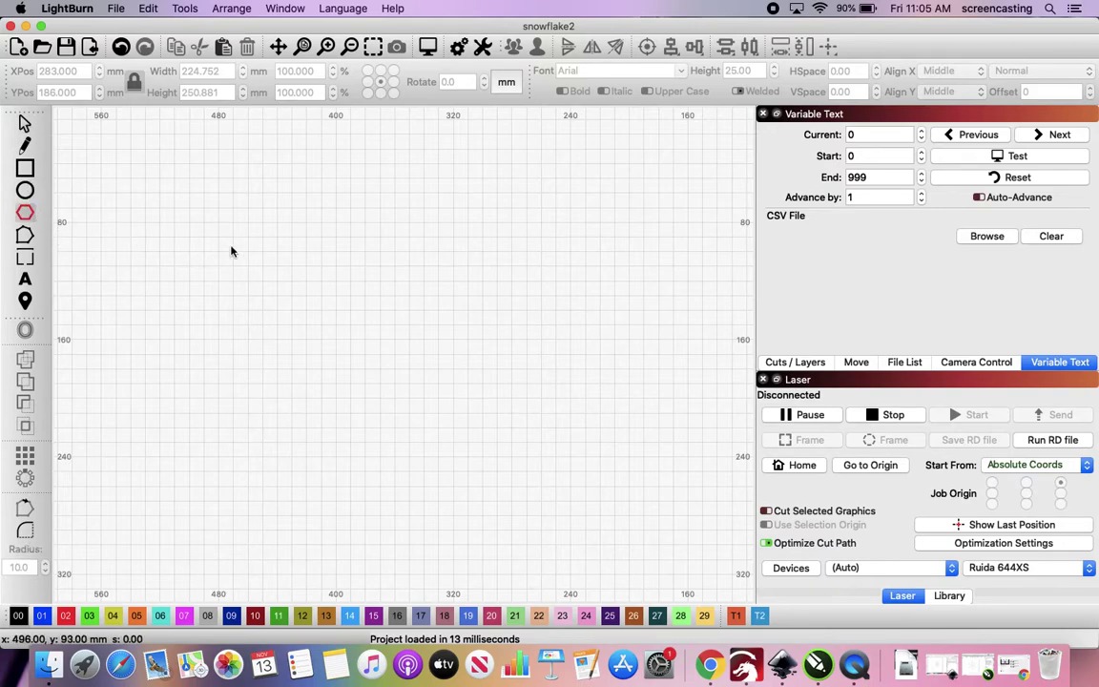
pyautogui.moveTo(370, 288); pyautogui.dragTo(427, 359)
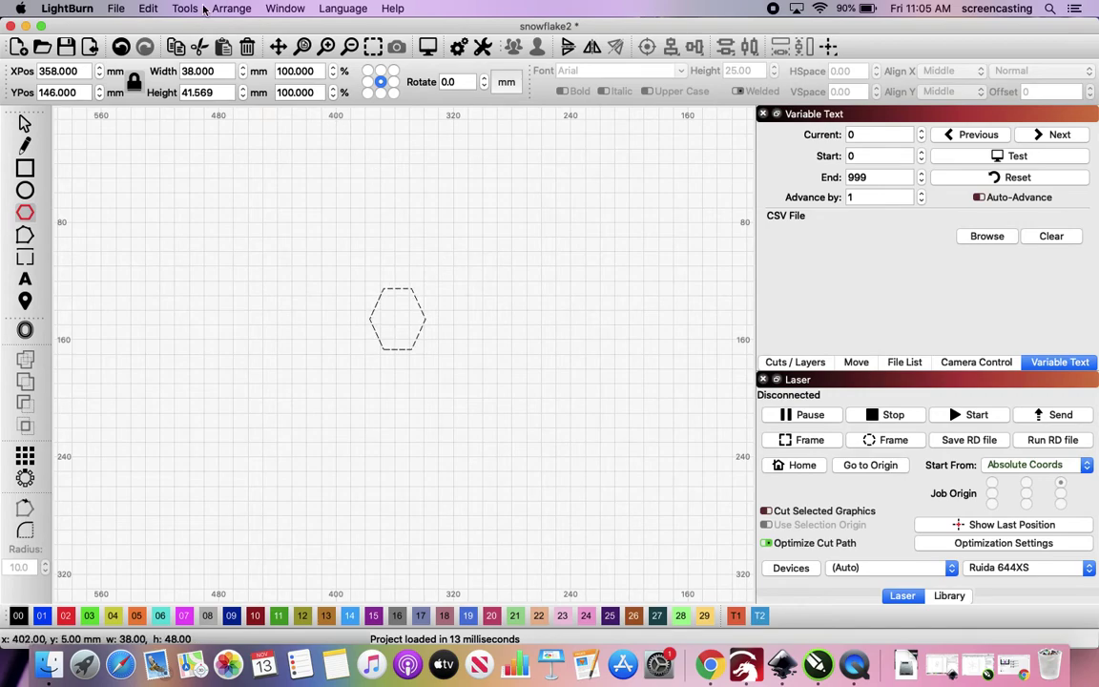
pyautogui.click(277, 9)
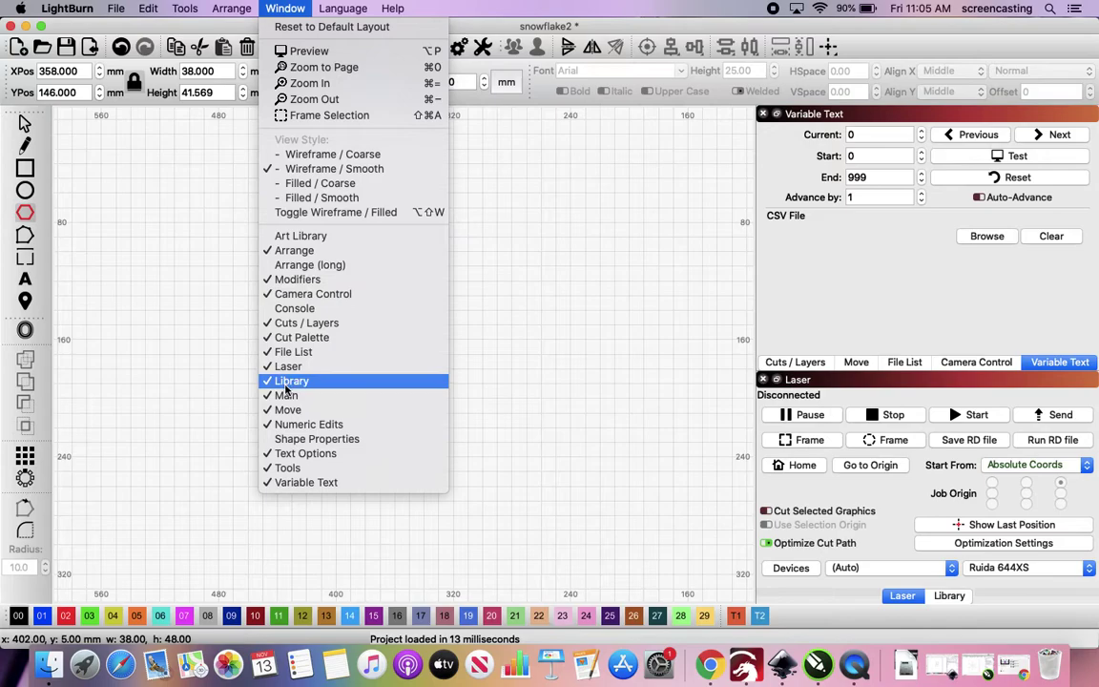
# Show Shape Properties, cut the hexagon to 3 sides, and draw a second polygon beside it
pyautogui.click(291, 444)
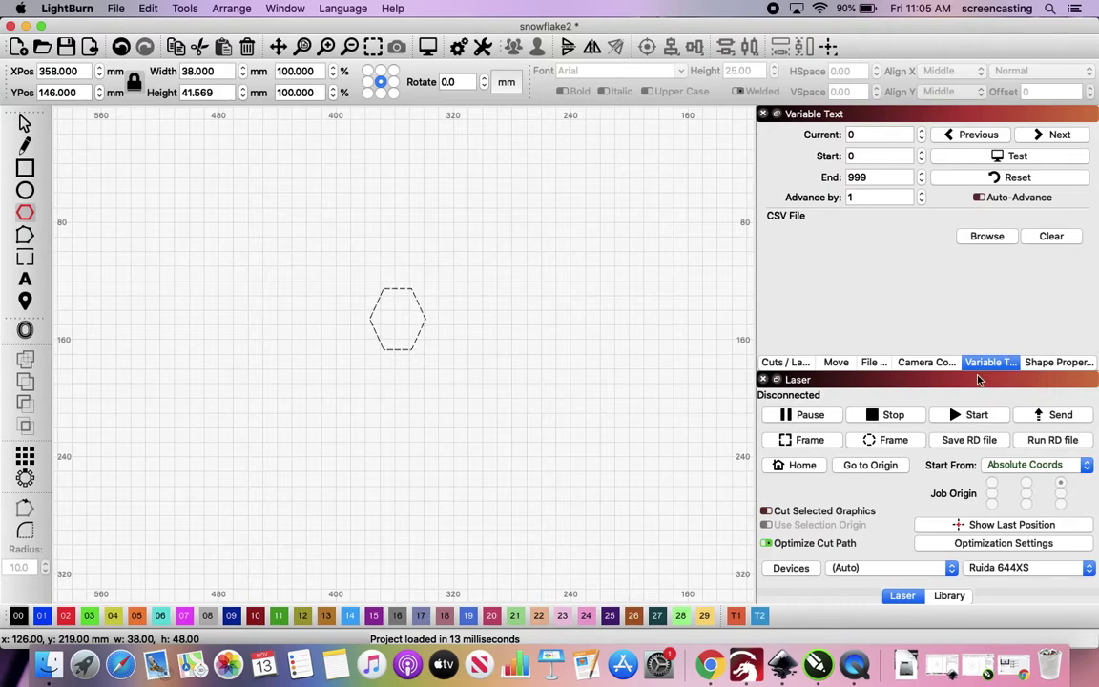
pyautogui.click(1047, 362)
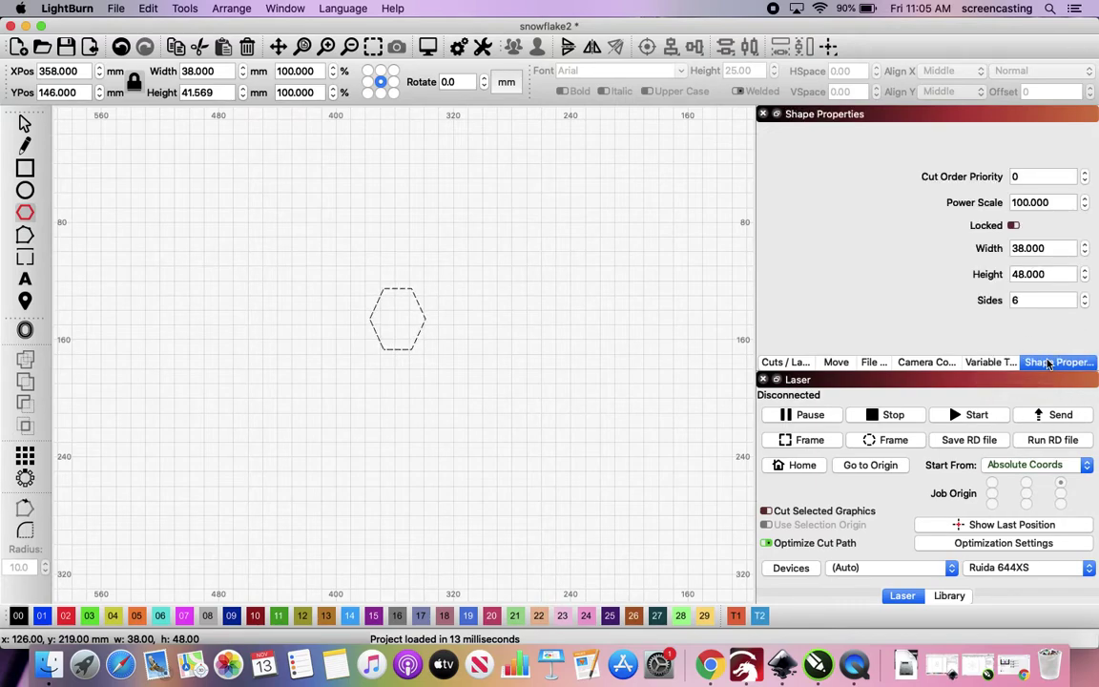
pyautogui.click(1084, 305)
pyautogui.click(1085, 304)
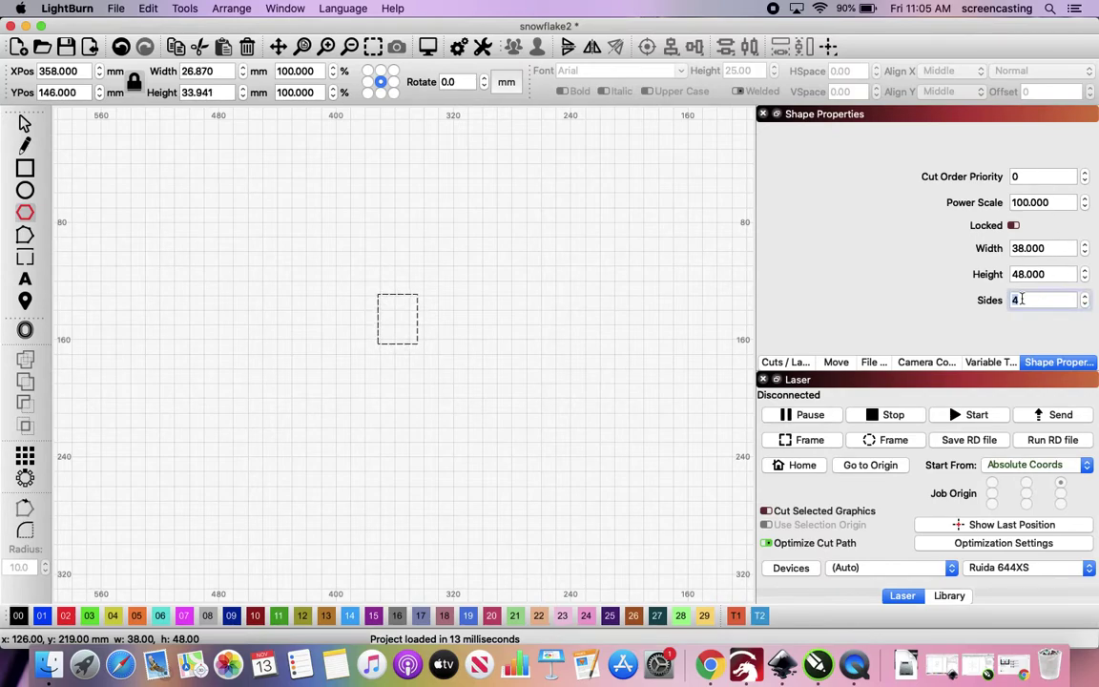
pyautogui.click(1084, 304)
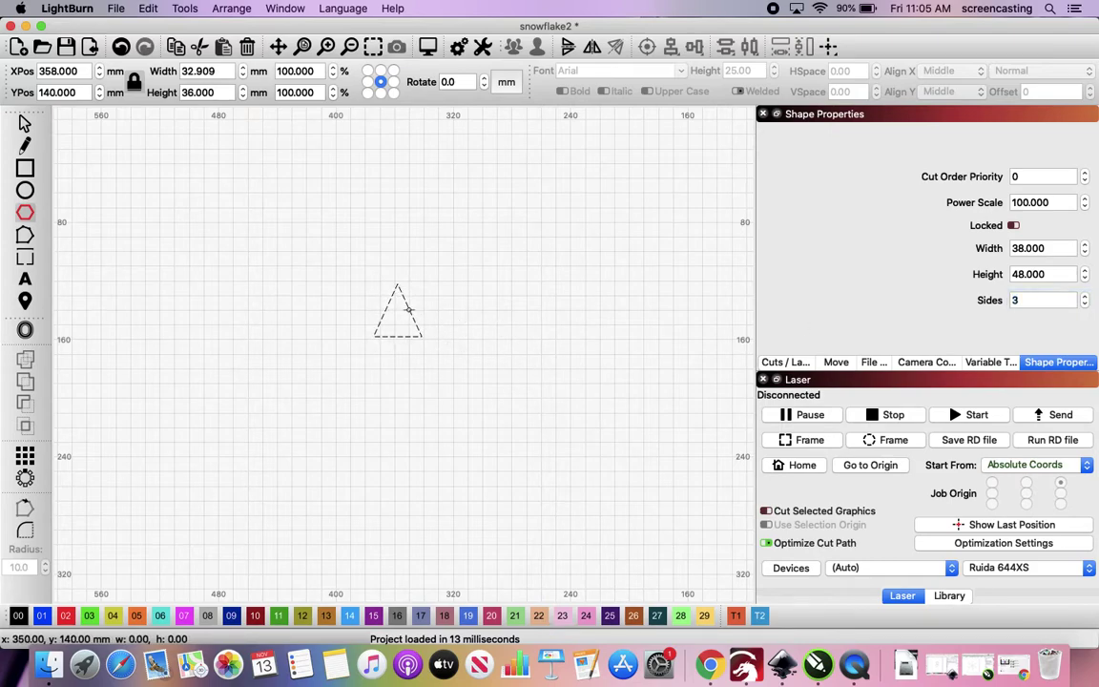
pyautogui.moveTo(410, 313); pyautogui.dragTo(452, 368)
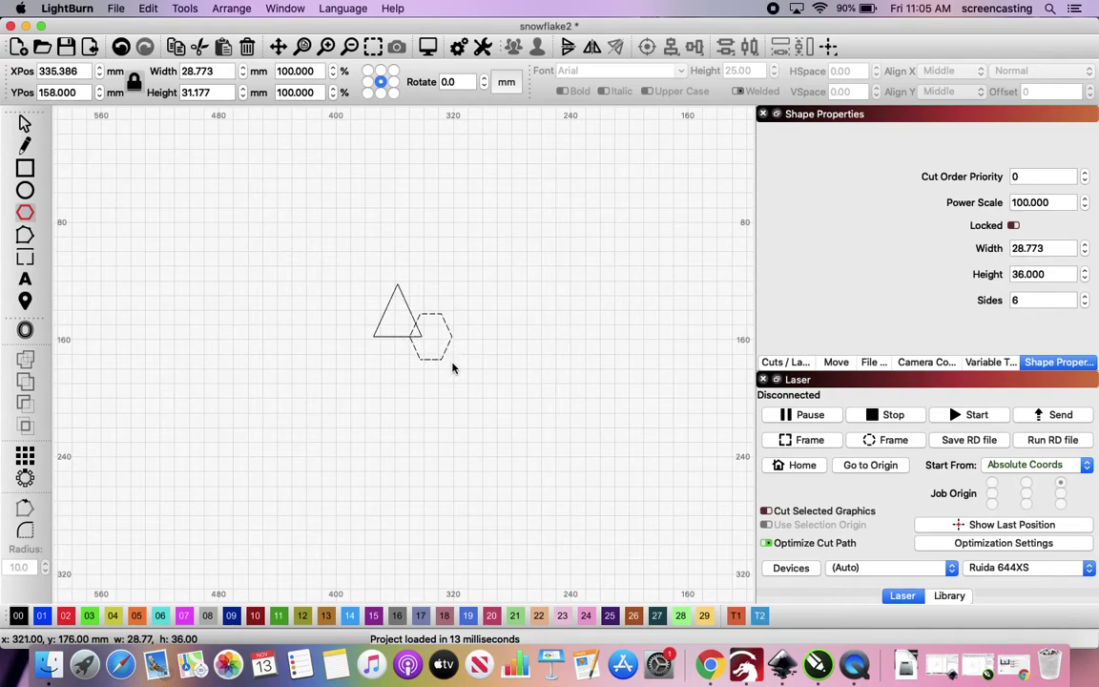
# Give the second polygon 7 sides and move it onto the triangle's tip
pyautogui.click(1085, 298)
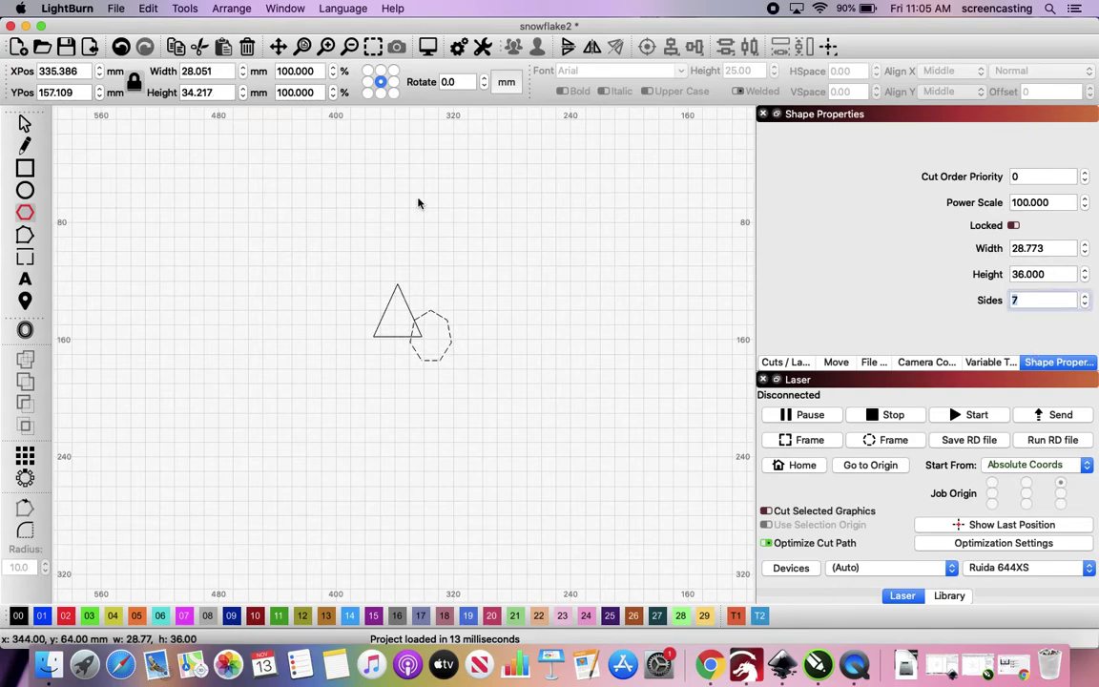
pyautogui.click(25, 121)
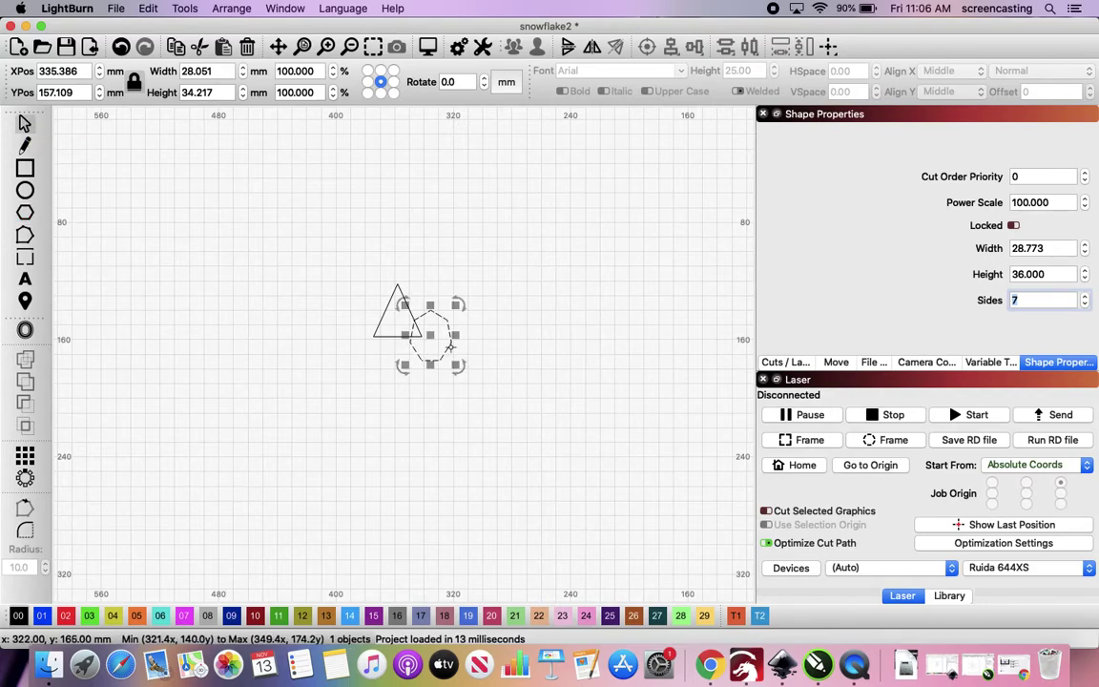
pyautogui.moveTo(452, 348); pyautogui.dragTo(428, 296)
pyautogui.click(552, 313)
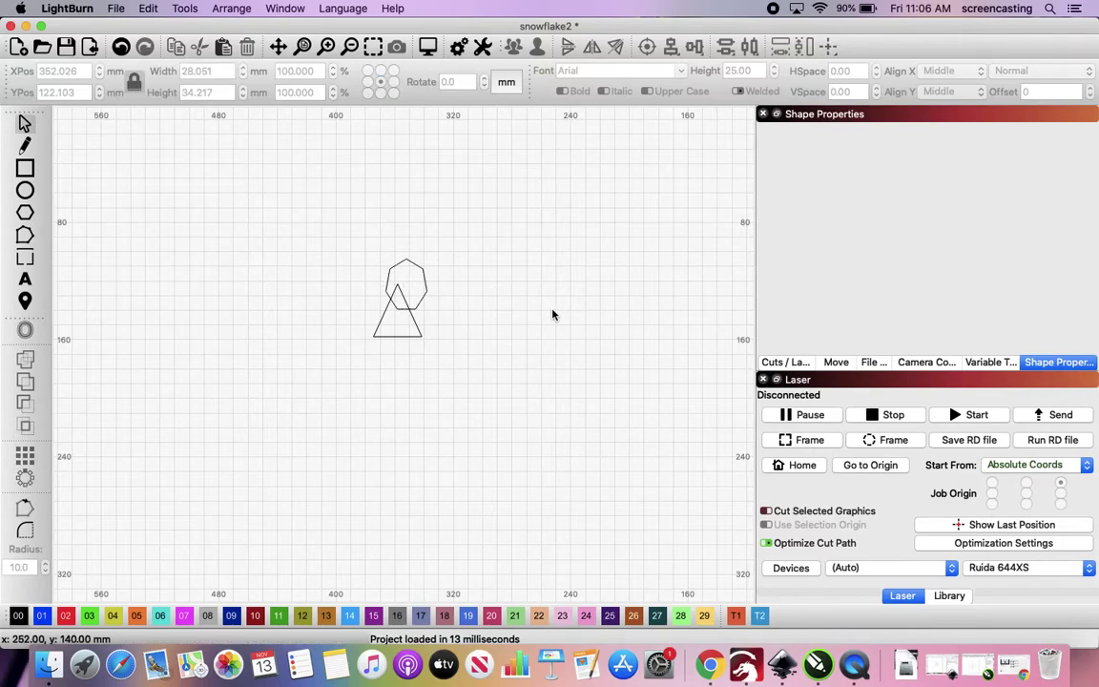
# Draw a 48 by 20 ellipse above the shapes, then delete it
pyautogui.click(27, 191)
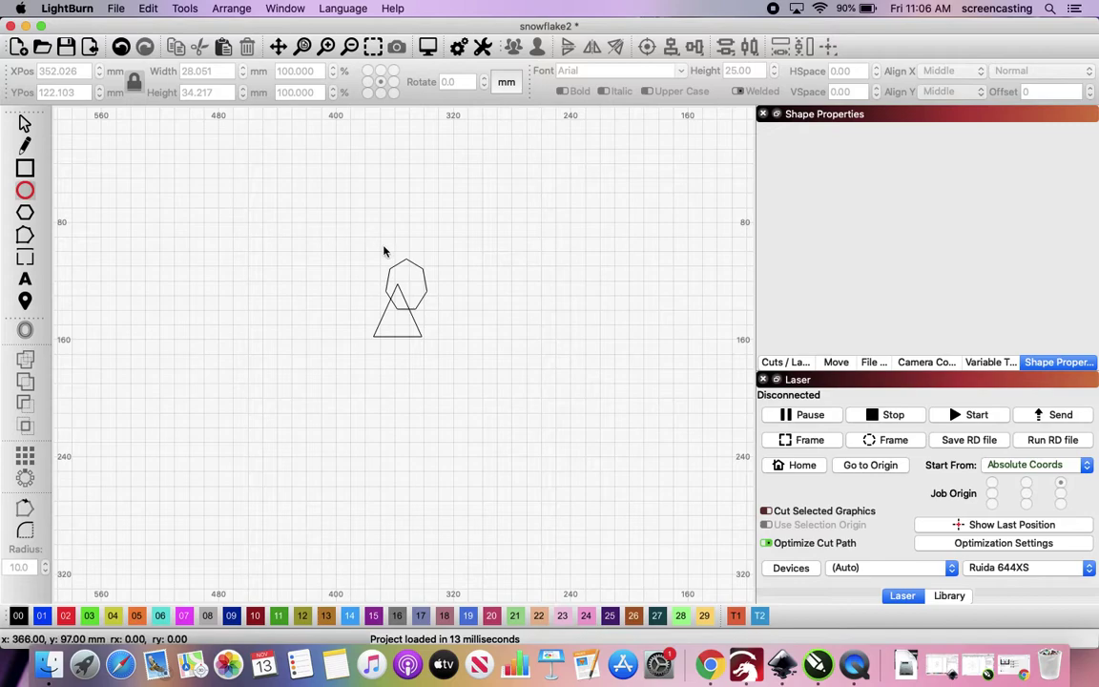
pyautogui.moveTo(371, 245); pyautogui.dragTo(300, 213)
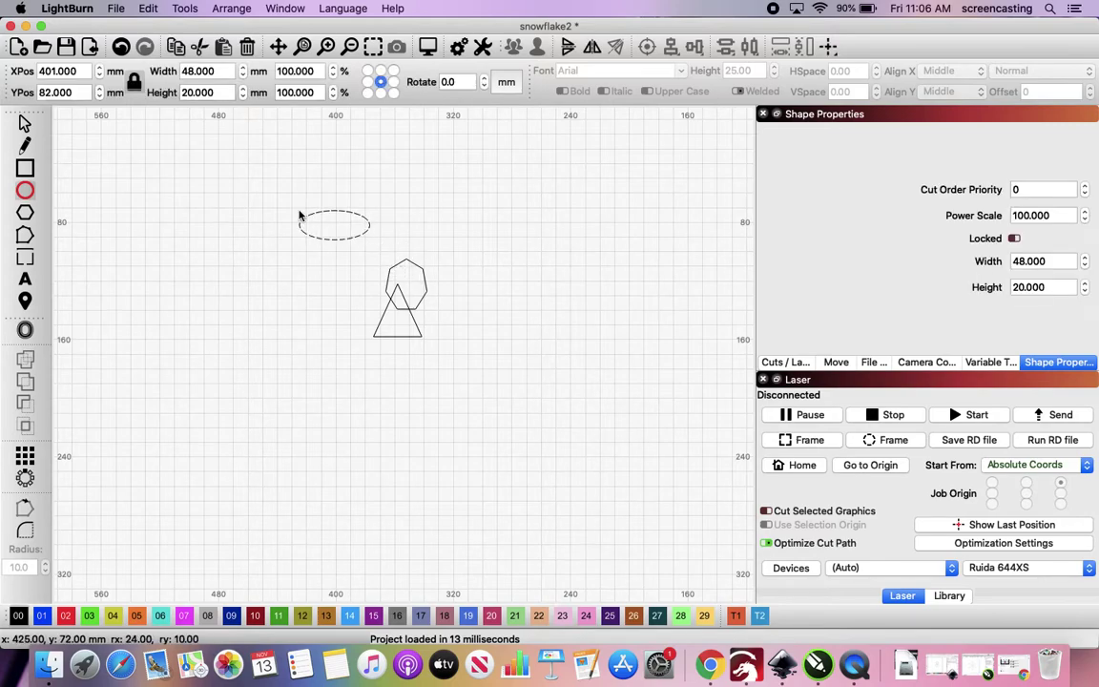
pyautogui.click(25, 123)
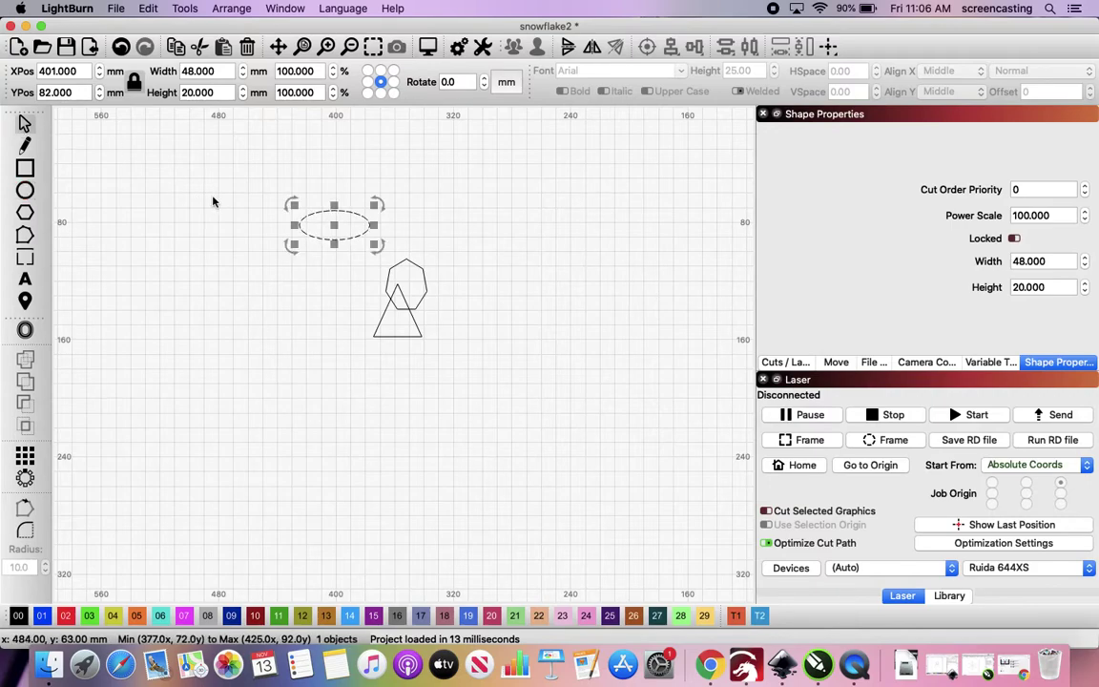
pyautogui.press('Delete')
pyautogui.click(24, 145)
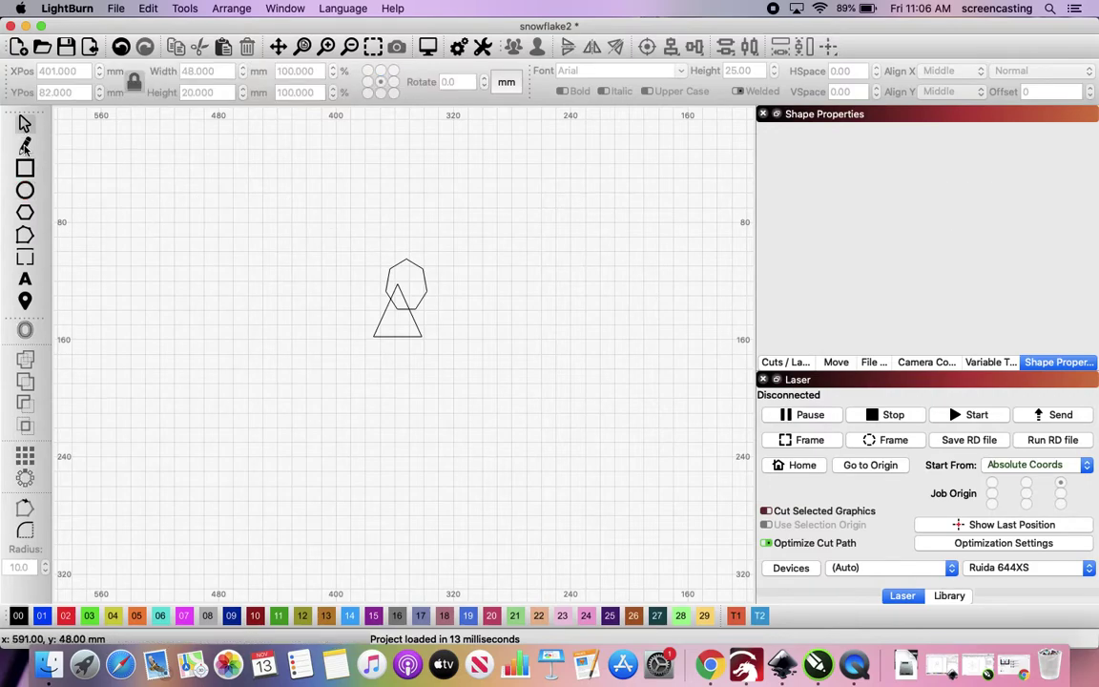
# Draw a pointed kite-shaped arm with straight lines rising from the heptagon's upper edge
pyautogui.click(388, 268)
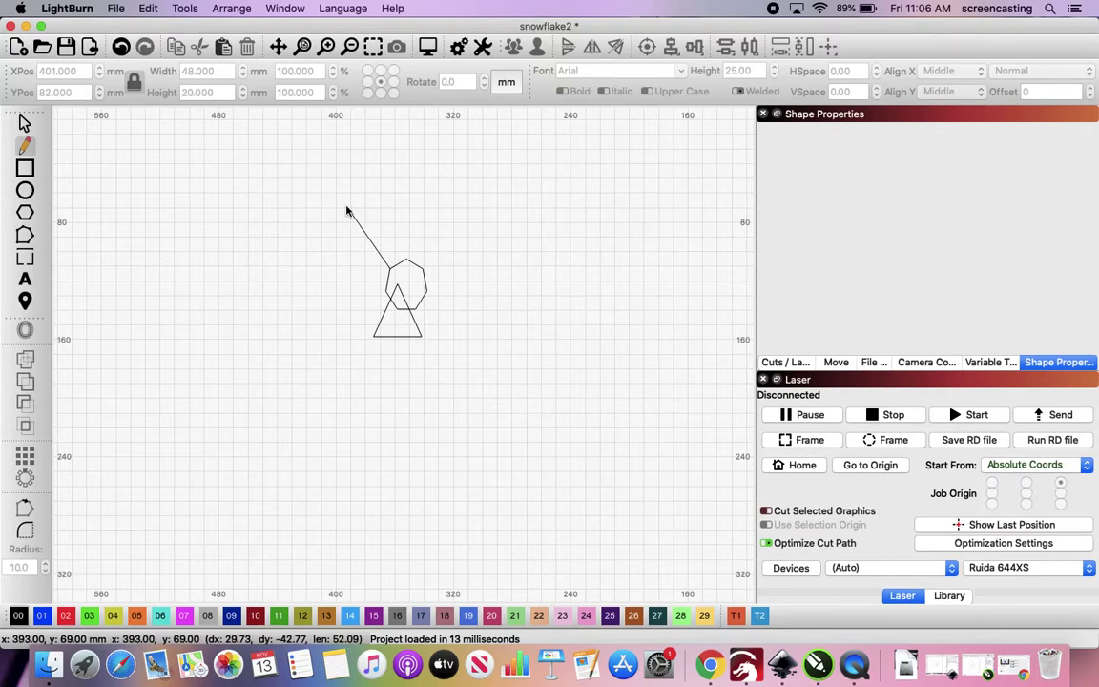
pyautogui.click(349, 204)
pyautogui.click(363, 167)
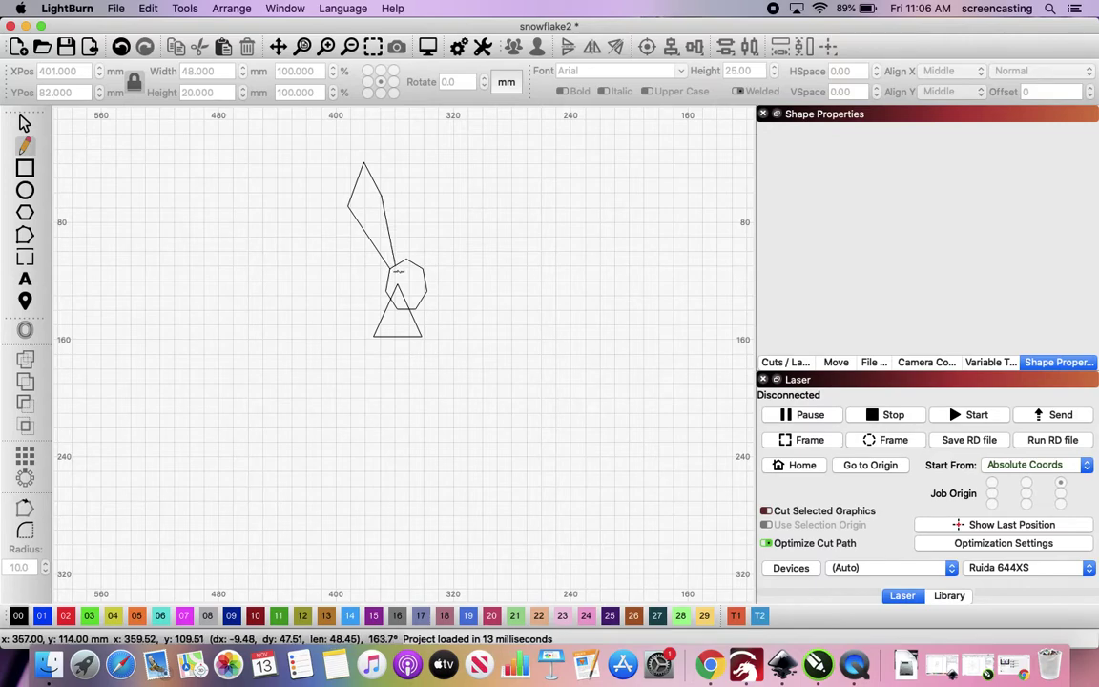
pyautogui.click(399, 271)
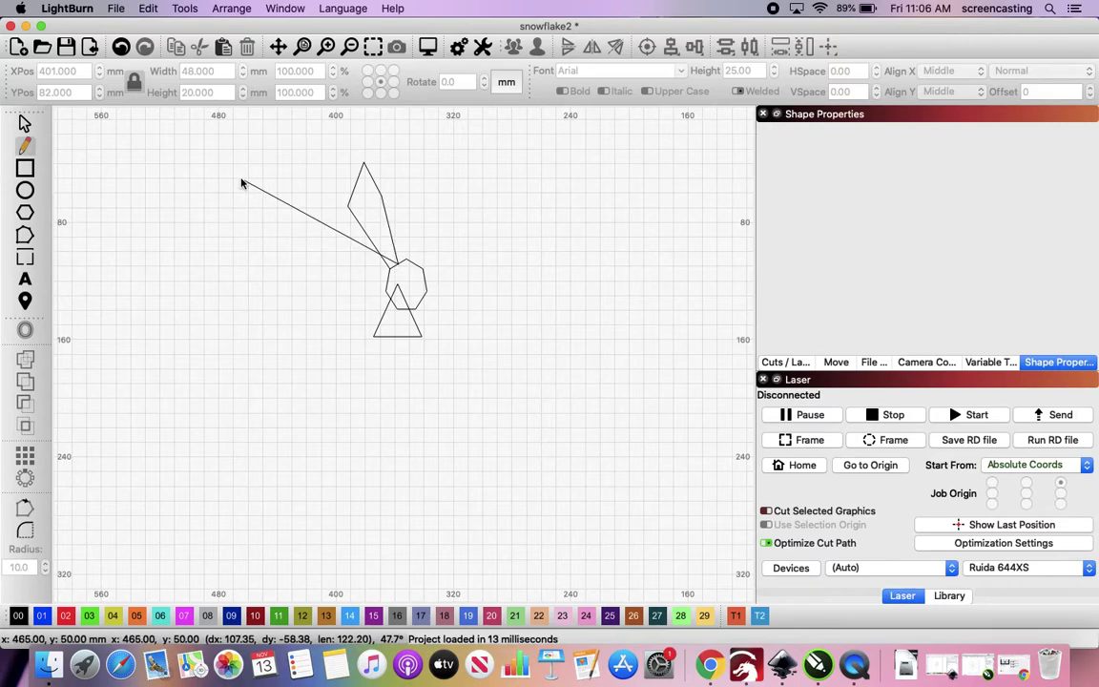
pyautogui.click(25, 122)
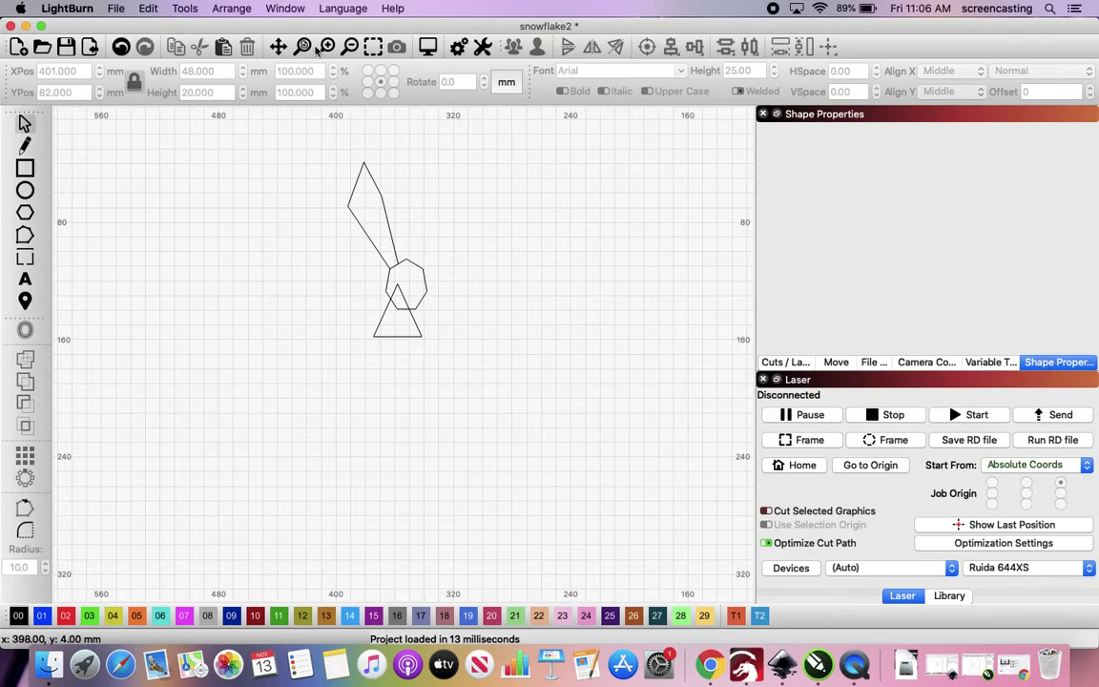
# Draw a flat 50 by 19 mm hexagon capping the arm's pointed top
pyautogui.click(278, 9)
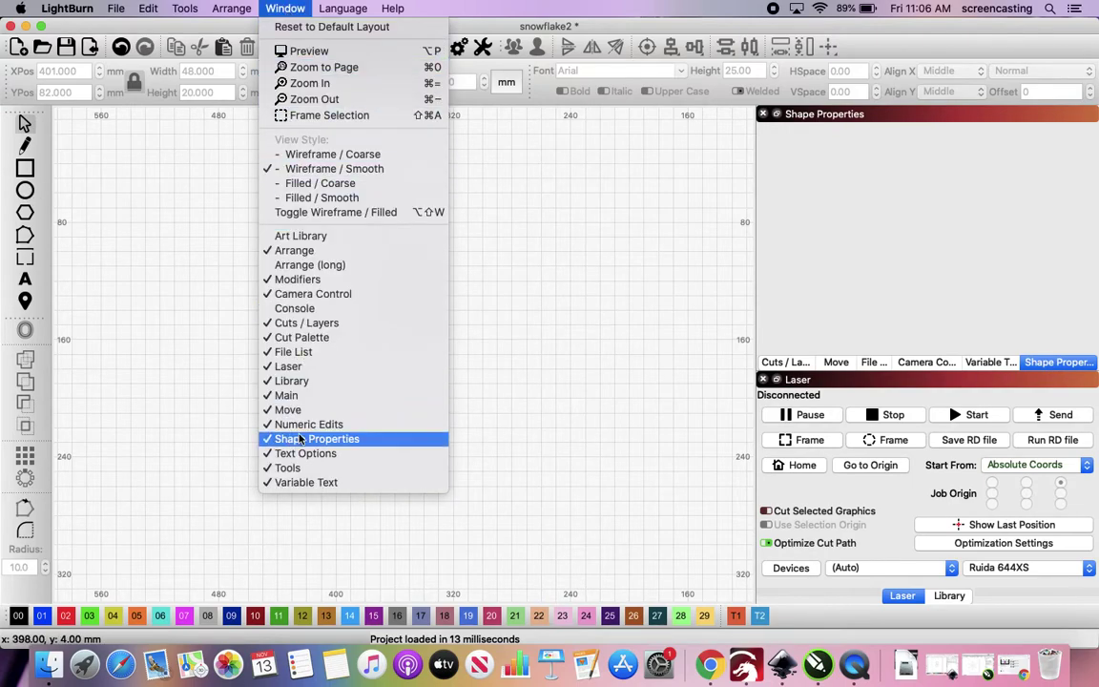
pyautogui.click(196, 333)
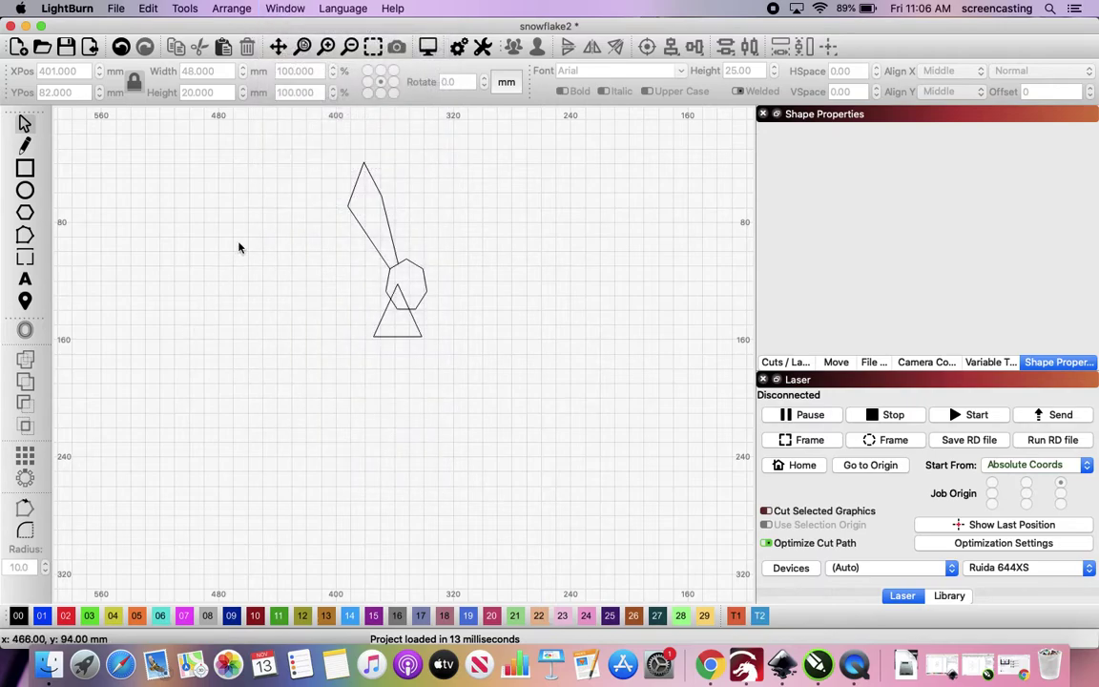
pyautogui.click(26, 212)
pyautogui.moveTo(336, 151); pyautogui.dragTo(407, 178)
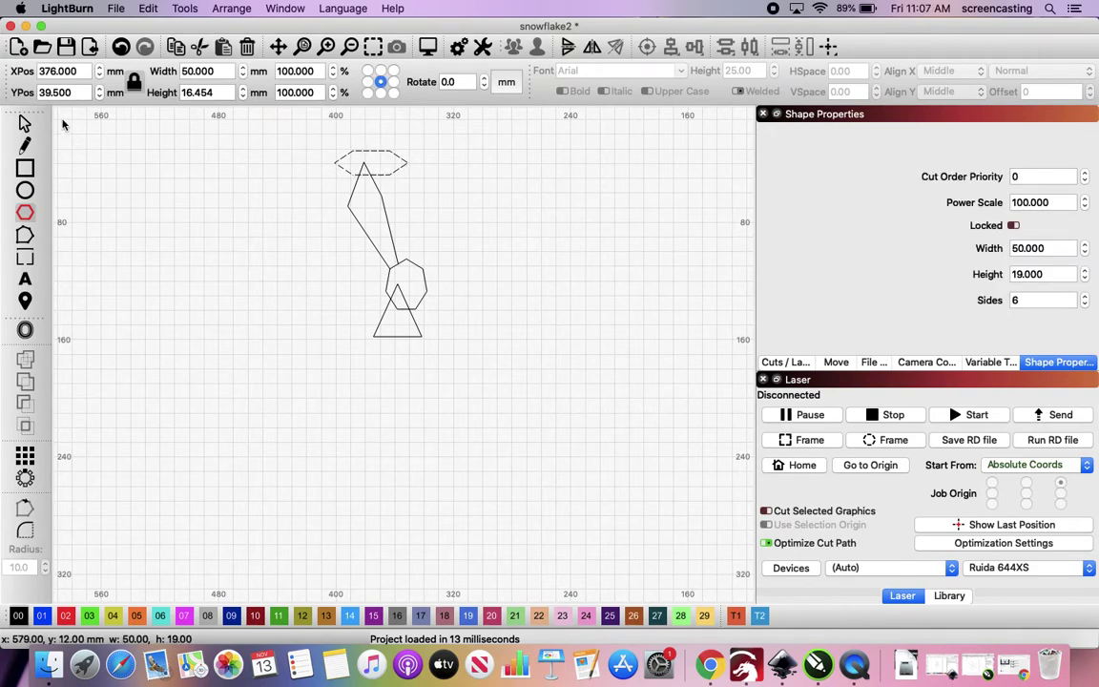
pyautogui.click(25, 123)
pyautogui.click(242, 283)
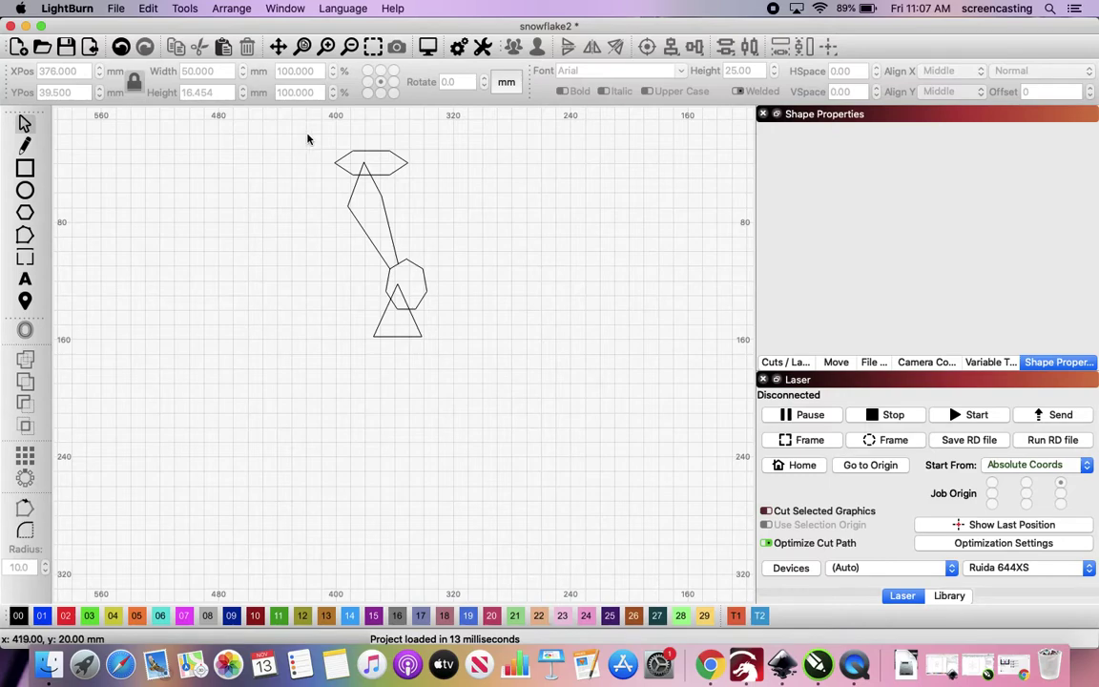
pyautogui.moveTo(307, 140); pyautogui.dragTo(431, 234)
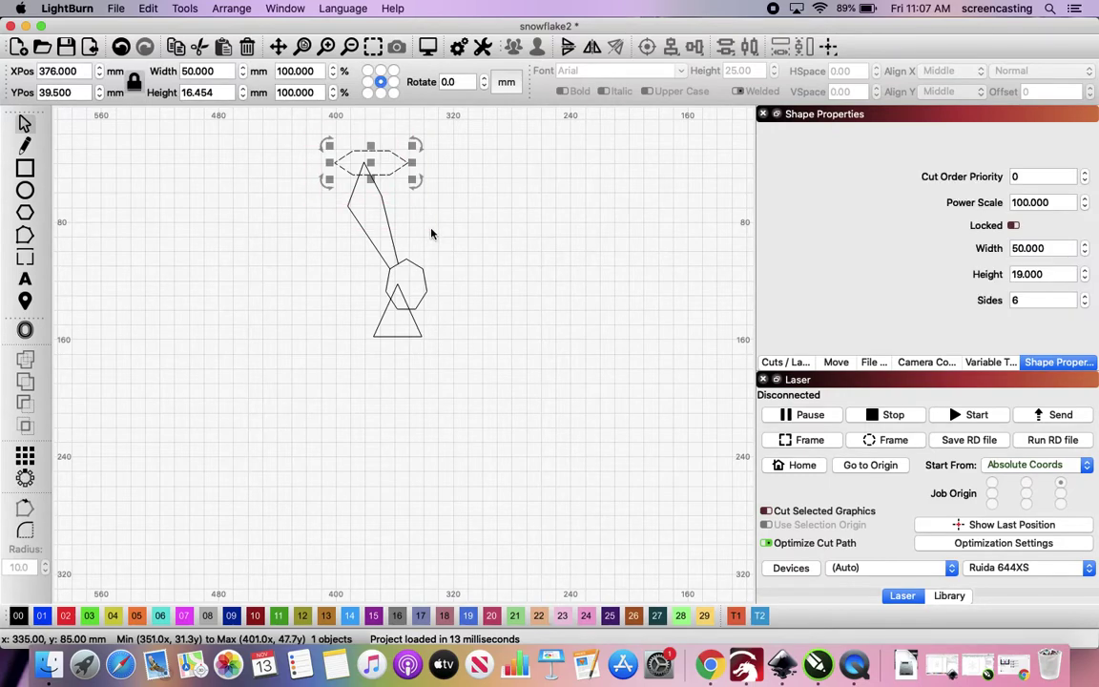
pyautogui.click(448, 217)
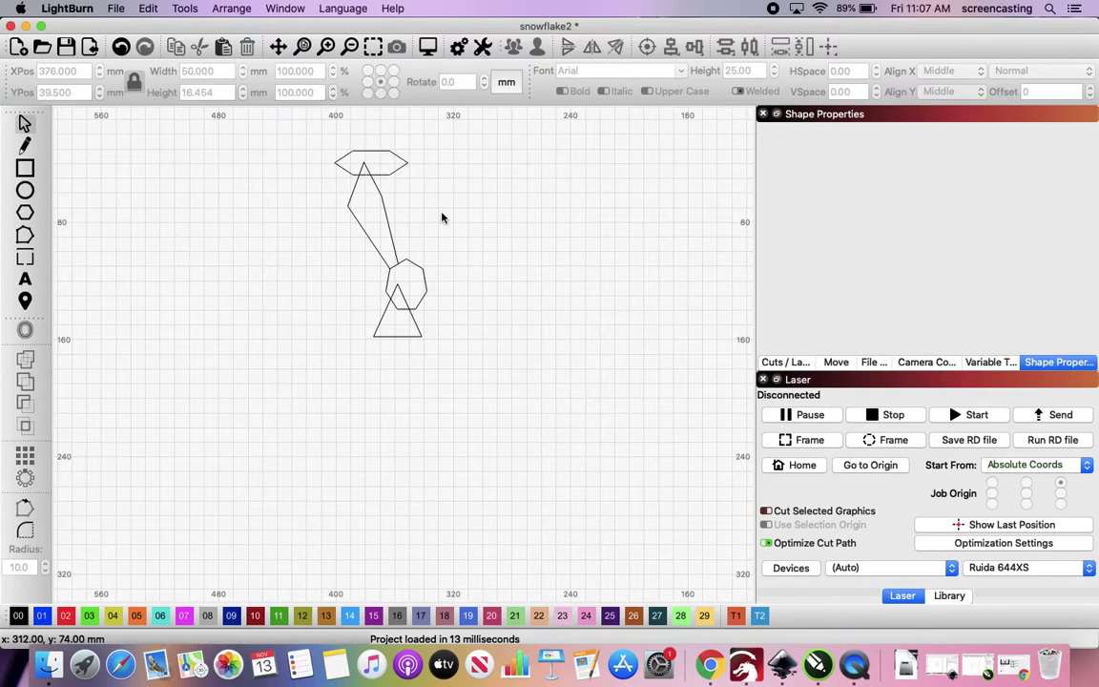
pyautogui.moveTo(298, 135)
pyautogui.mouseDown()
pyautogui.moveTo(466, 341)
pyautogui.moveTo(476, 379)
pyautogui.moveTo(490, 375)
pyautogui.mouseUp()
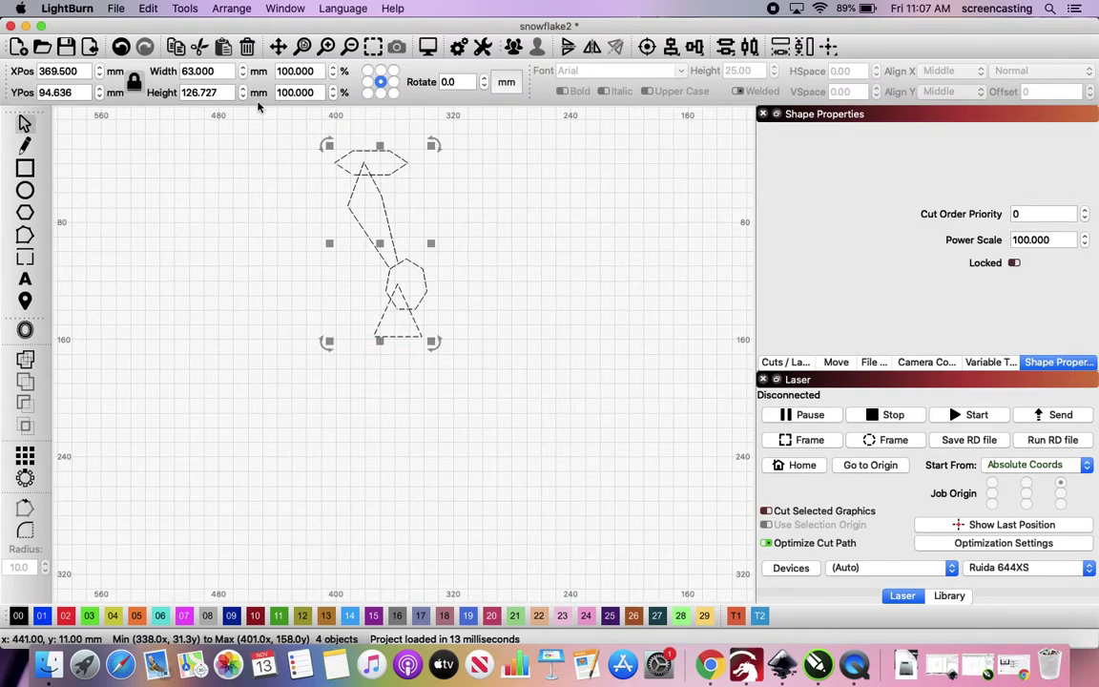
pyautogui.click(185, 9)
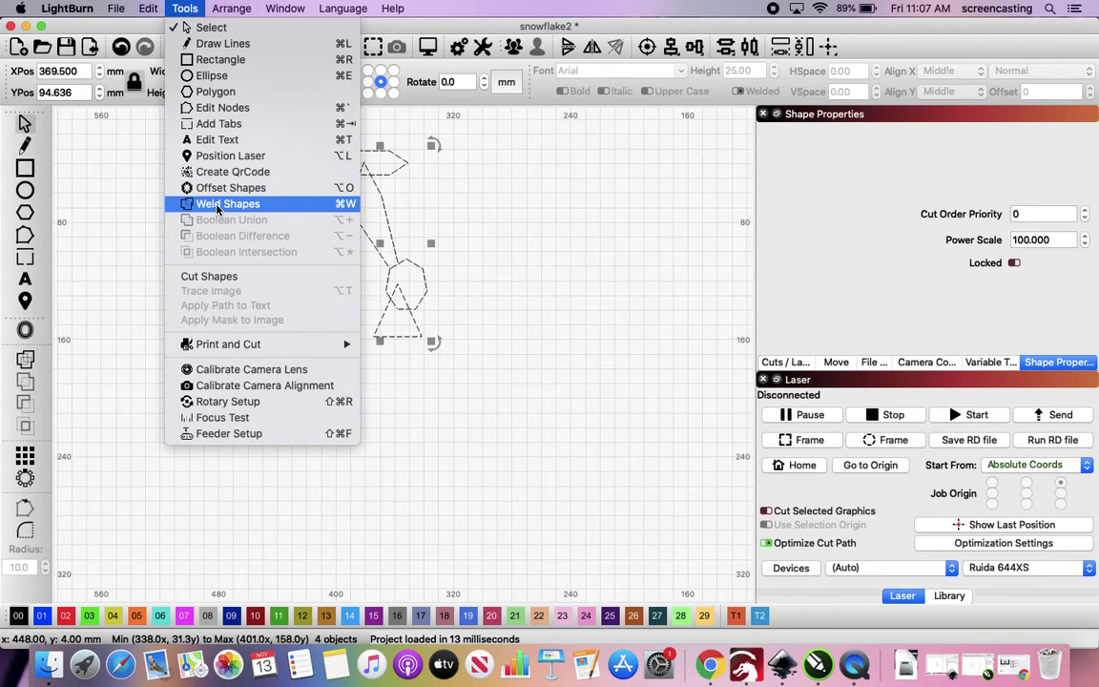
pyautogui.click(217, 204)
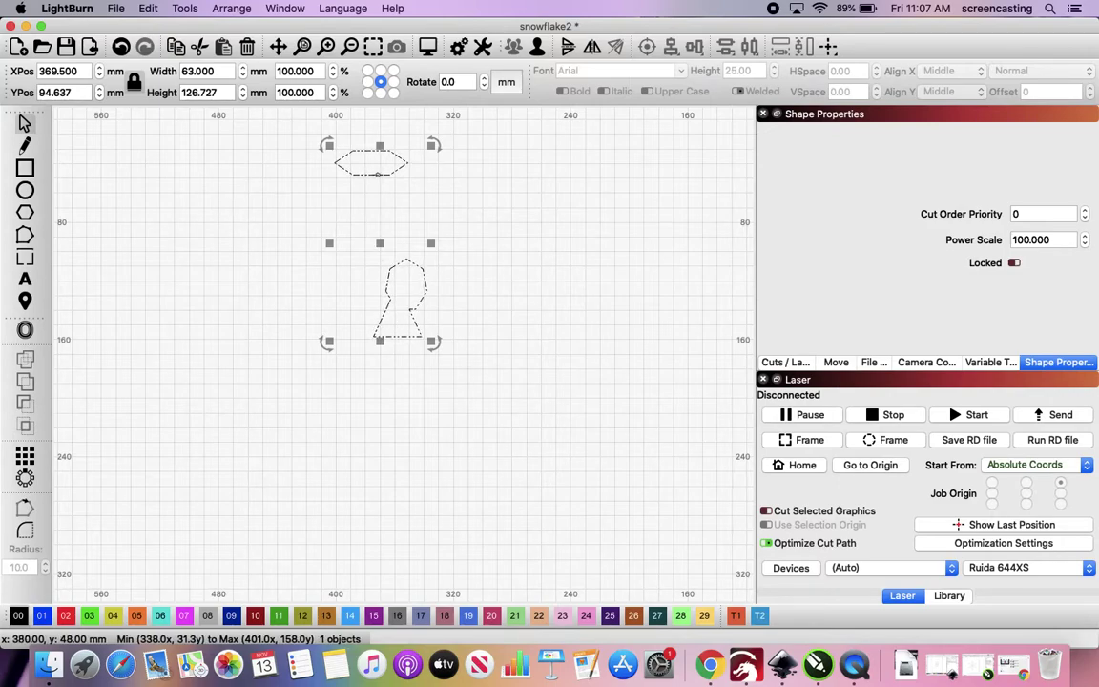
pyautogui.press('super+z')
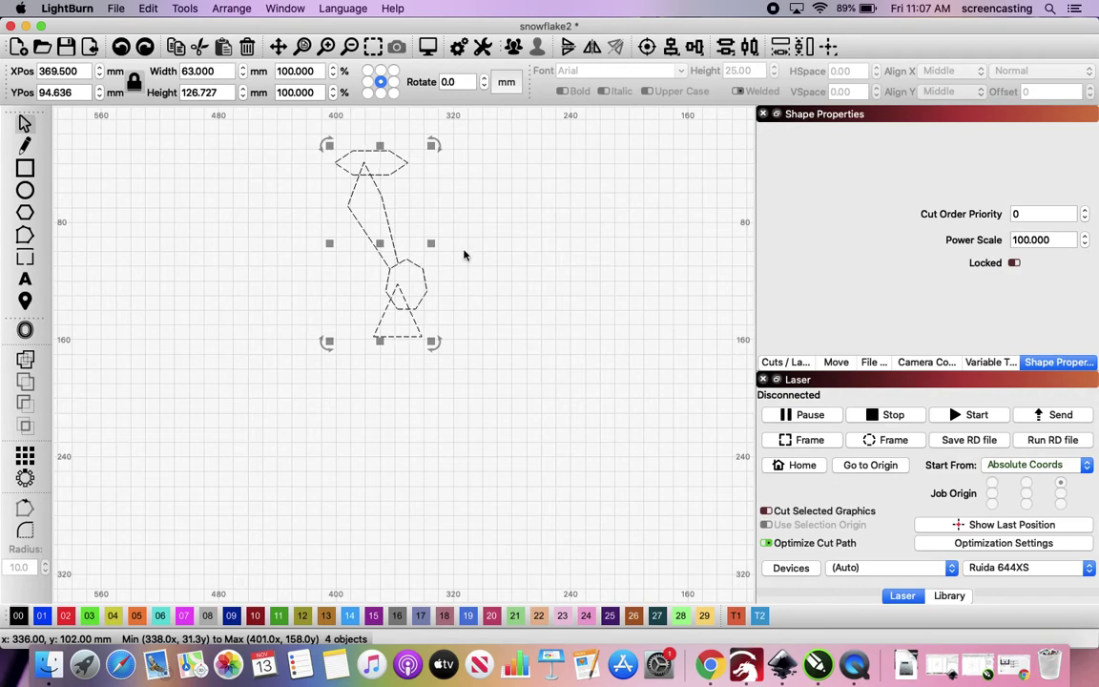
pyautogui.click(510, 246)
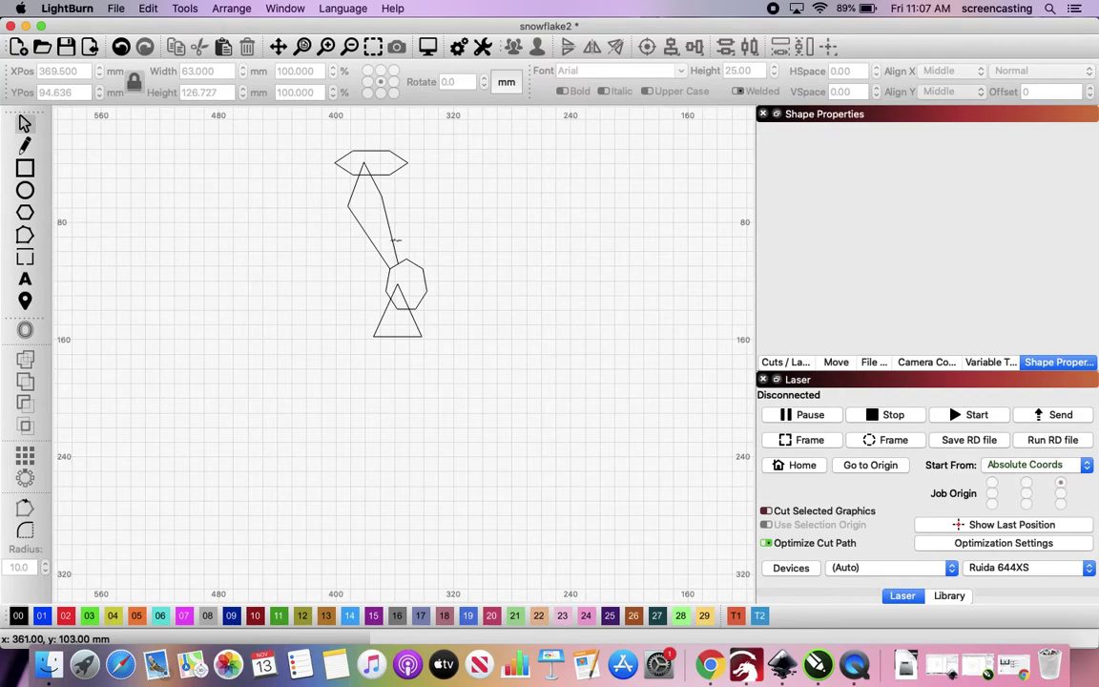
pyautogui.click(404, 166)
pyautogui.click(278, 162)
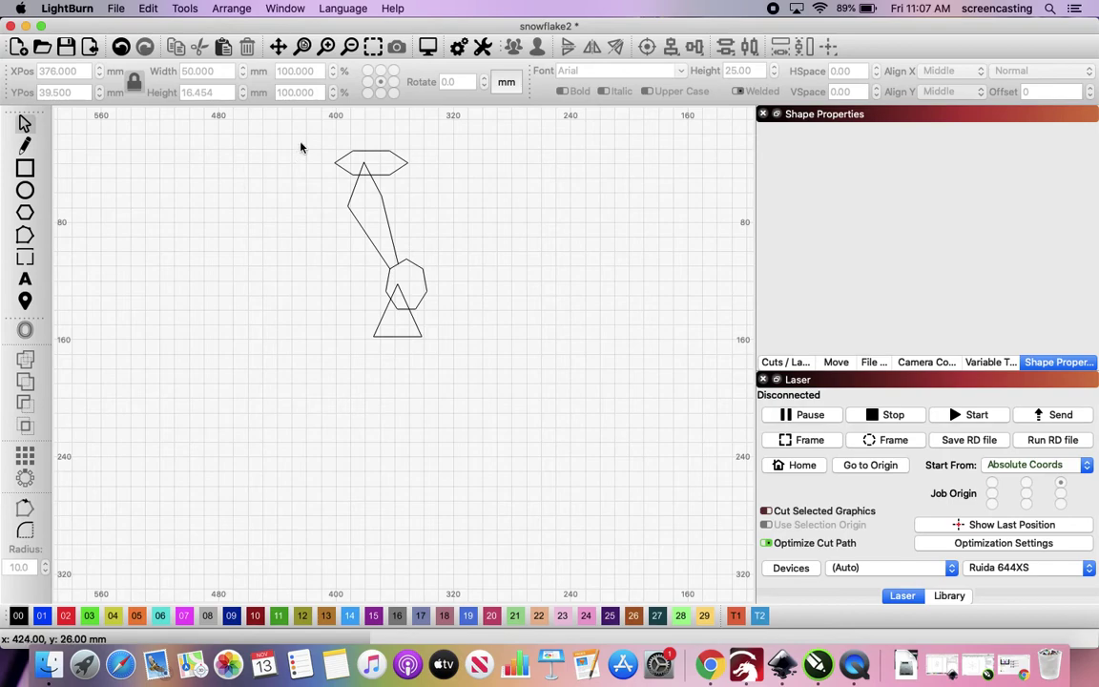
pyautogui.moveTo(300, 147); pyautogui.dragTo(430, 218)
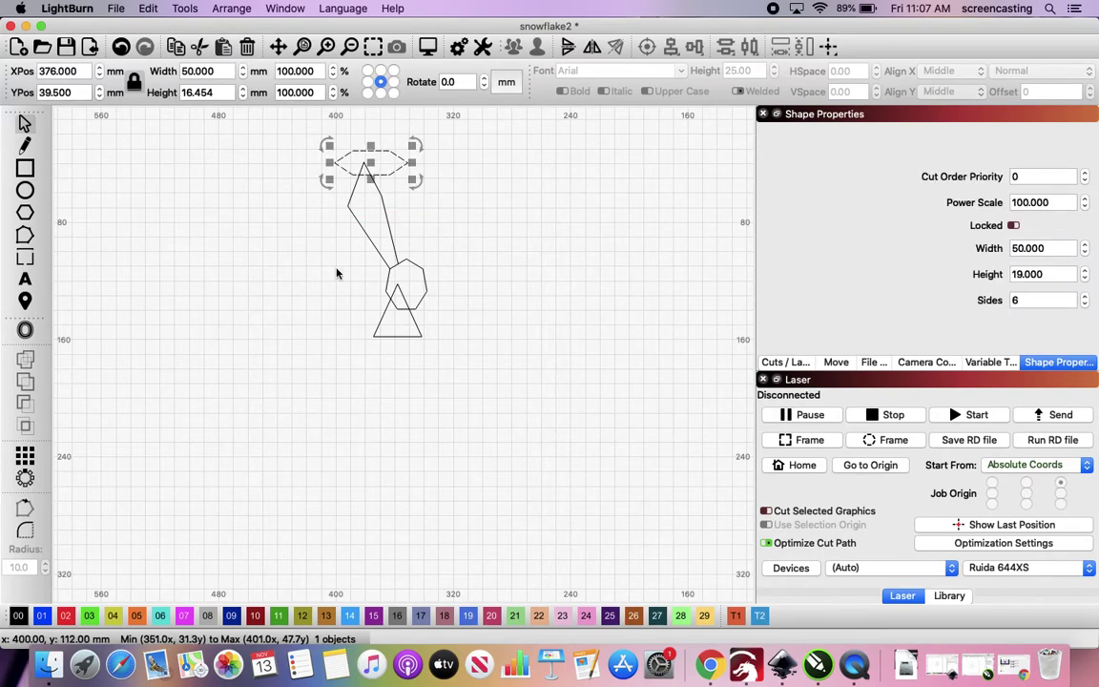
# Drag the kite arm outline to the left, detaching it from both hexagons
pyautogui.click(443, 189)
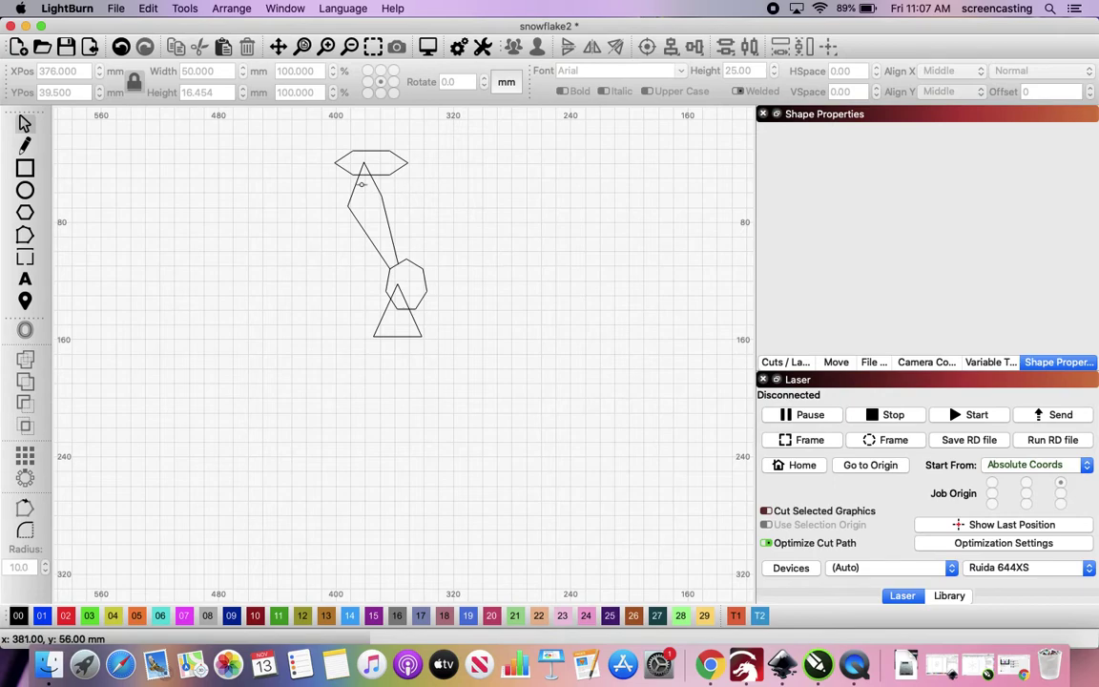
pyautogui.click(355, 185)
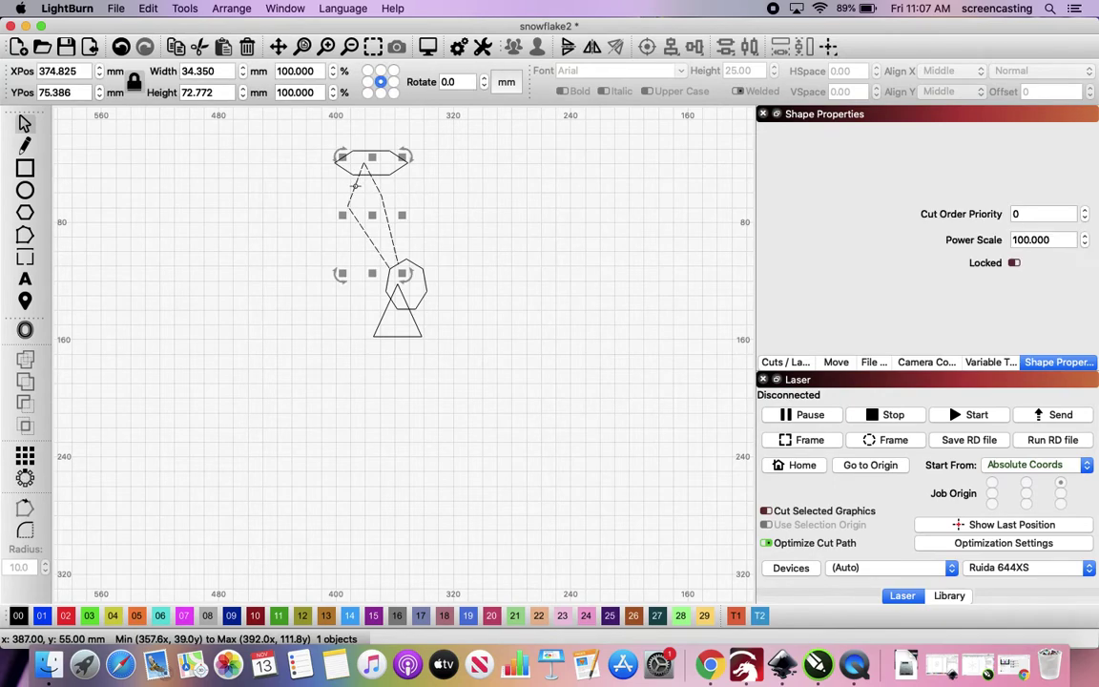
pyautogui.keyDown('shift'); pyautogui.click(358, 150); pyautogui.keyUp('shift')
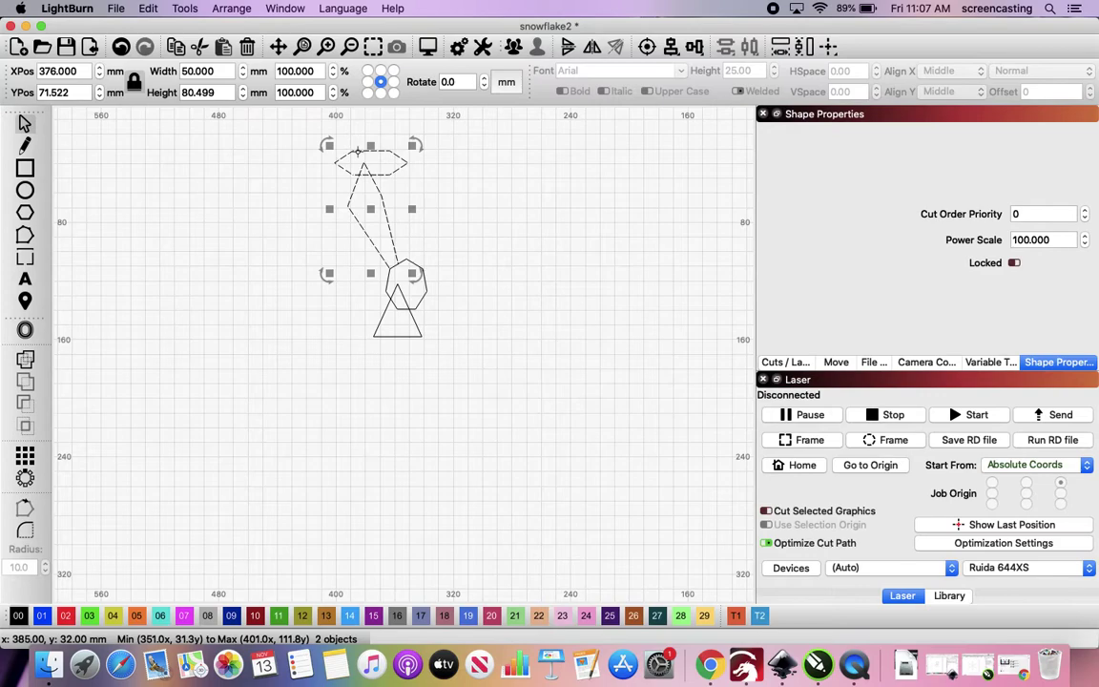
pyautogui.click(185, 10)
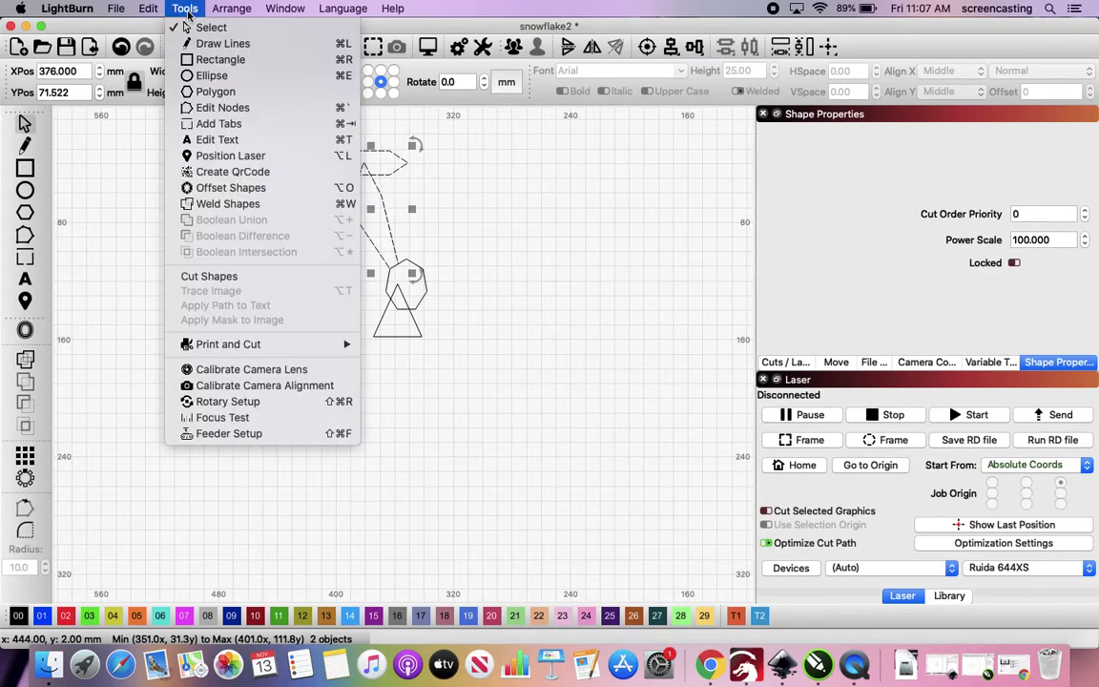
pyautogui.click(474, 239)
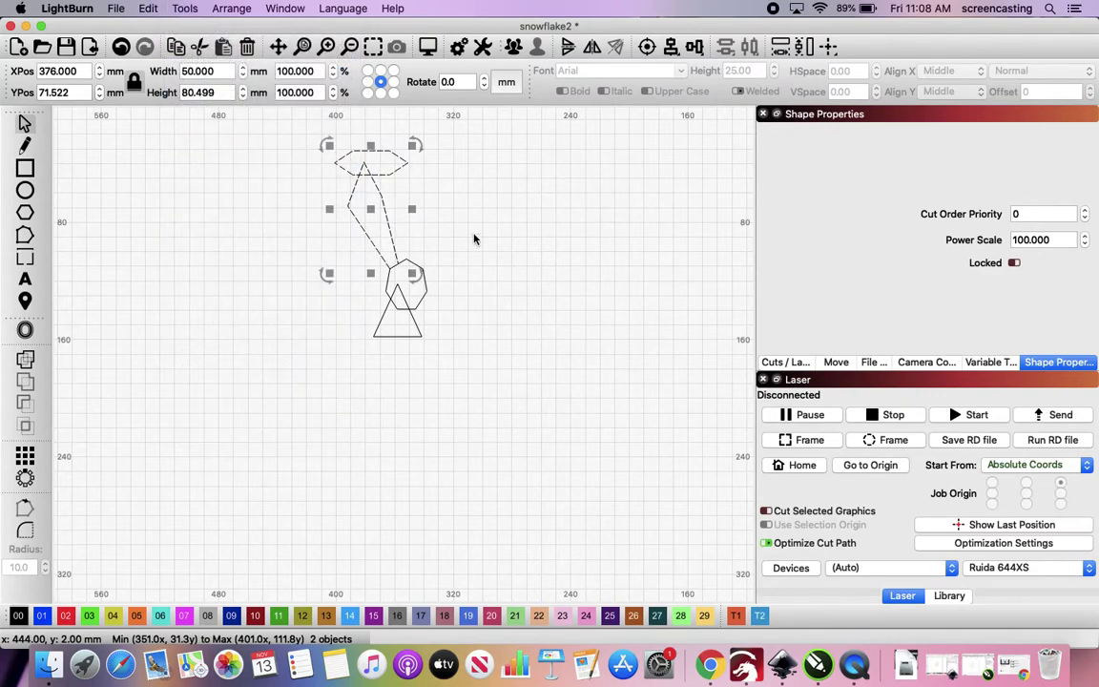
pyautogui.click(454, 184)
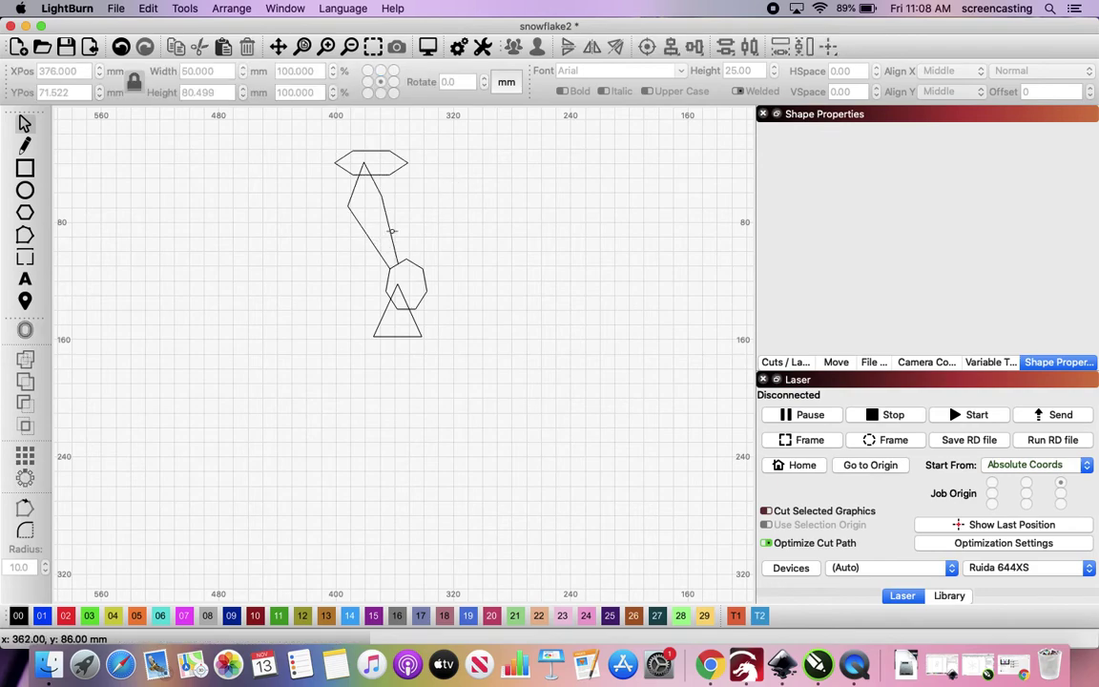
pyautogui.moveTo(390, 230); pyautogui.dragTo(285, 256)
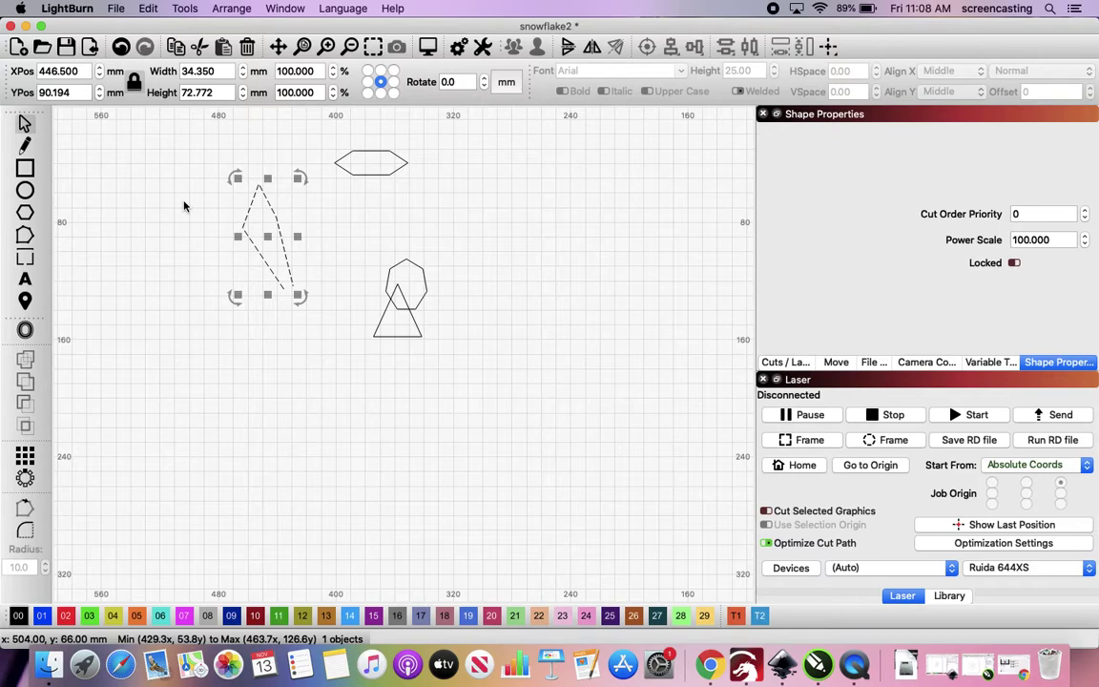
# Draw a closed four-point diamond outline on the left and delete the old kite outline
pyautogui.click(165, 180)
pyautogui.click(25, 145)
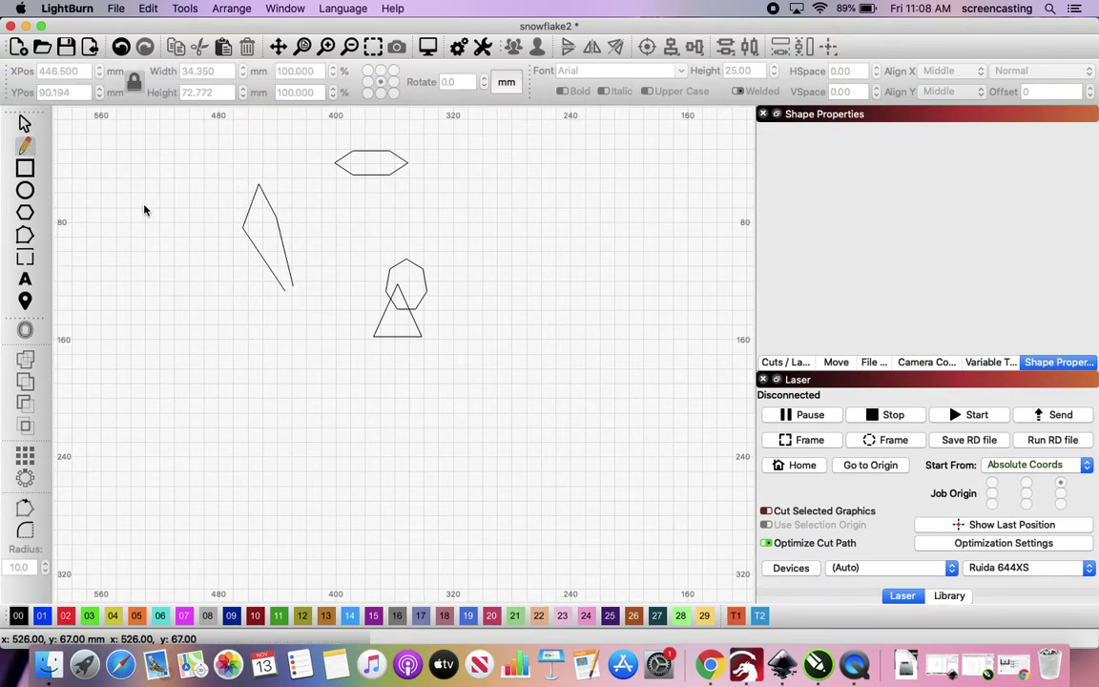
pyautogui.click(141, 273)
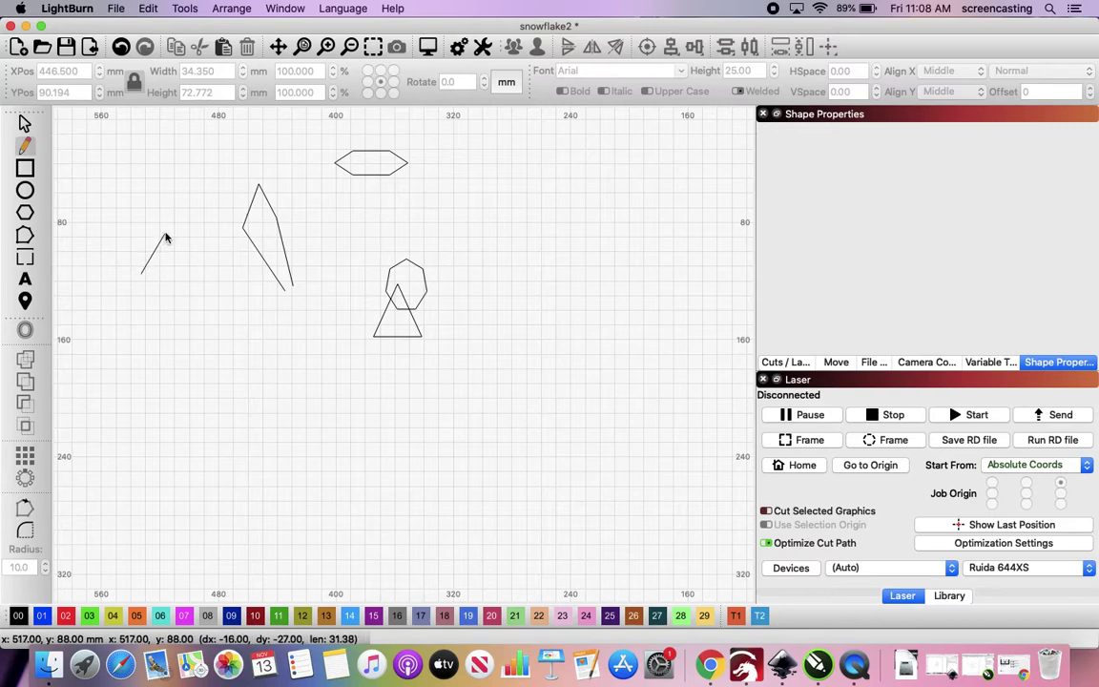
pyautogui.click(166, 232)
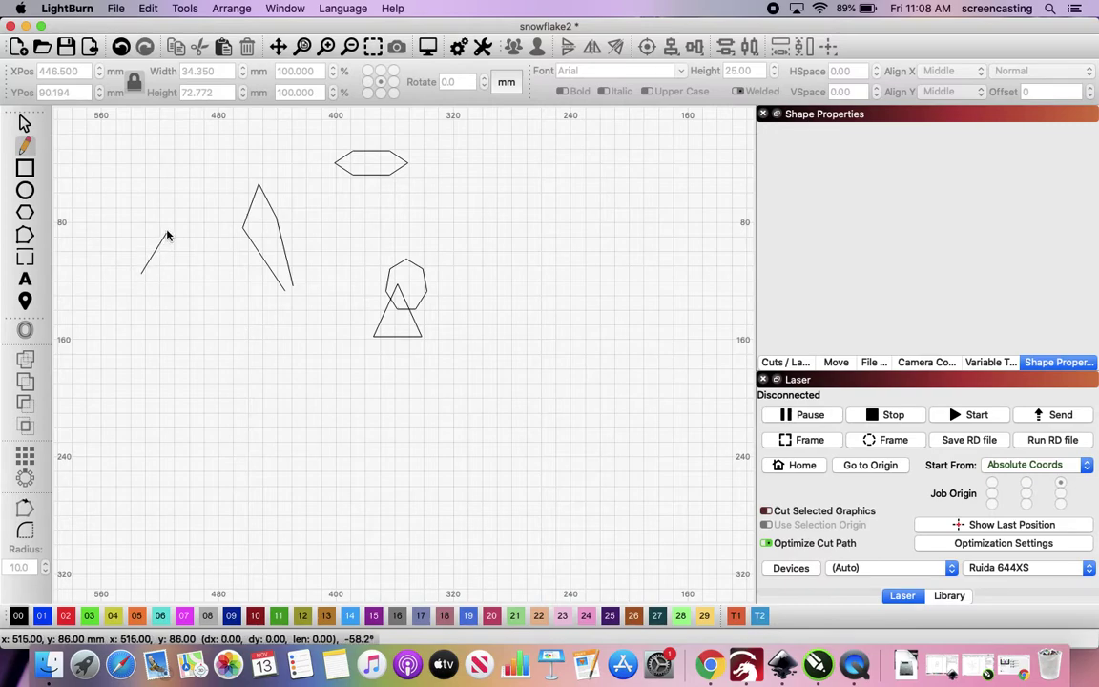
pyautogui.click(184, 296)
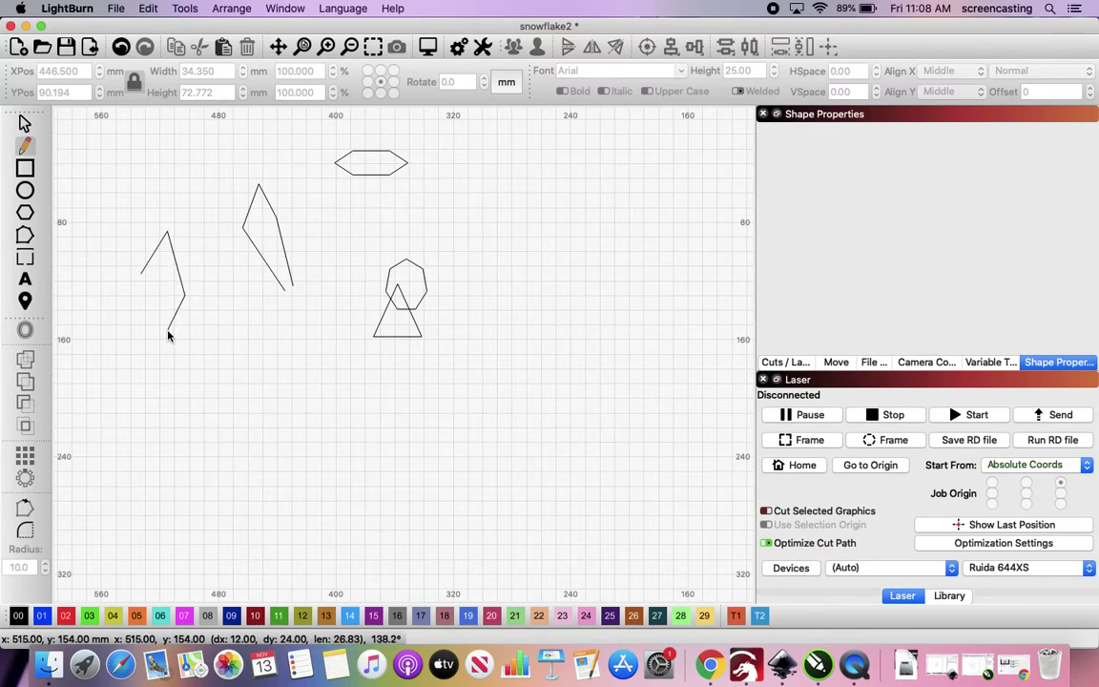
pyautogui.click(168, 333)
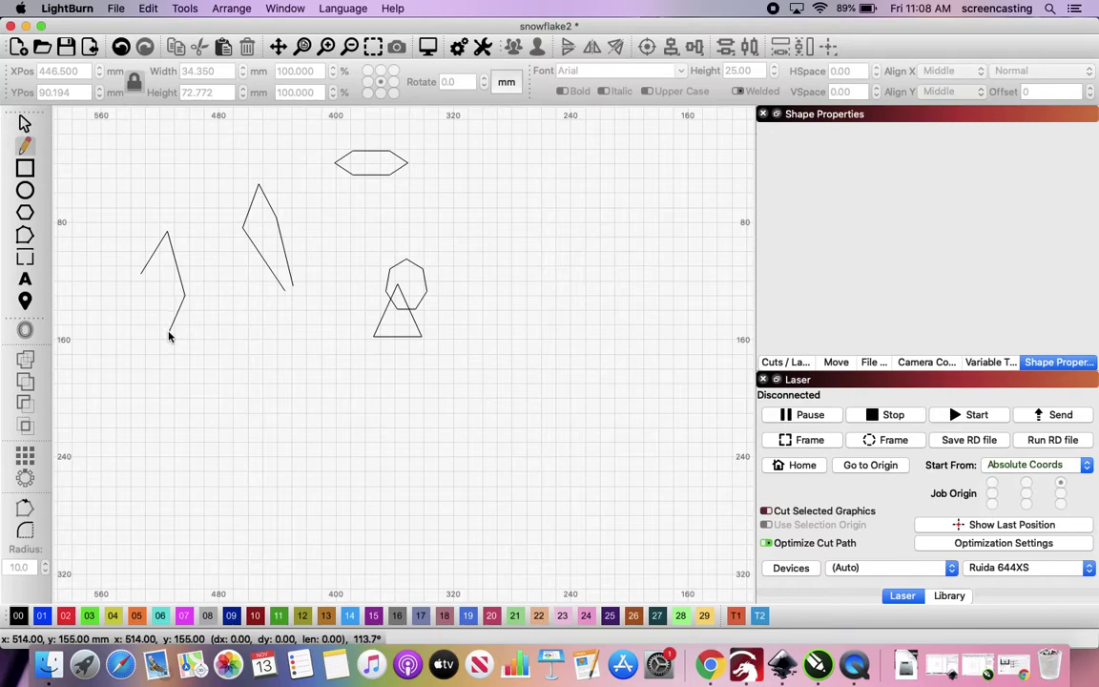
pyautogui.click(142, 274)
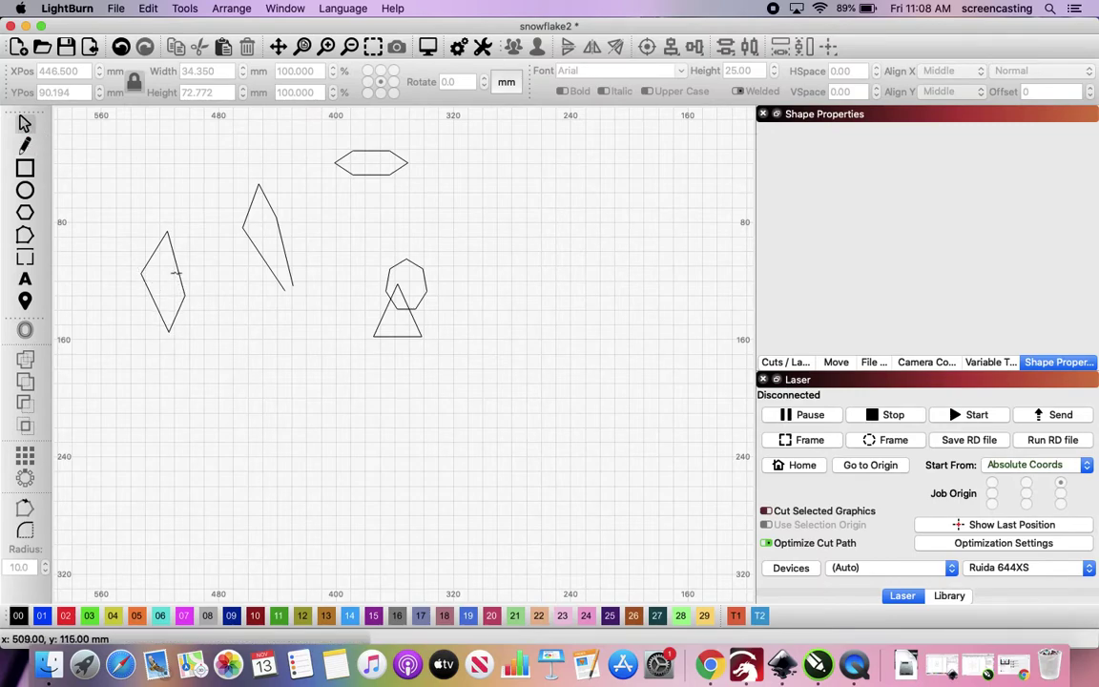
pyautogui.moveTo(175, 273); pyautogui.dragTo(301, 295)
pyautogui.press('Delete')
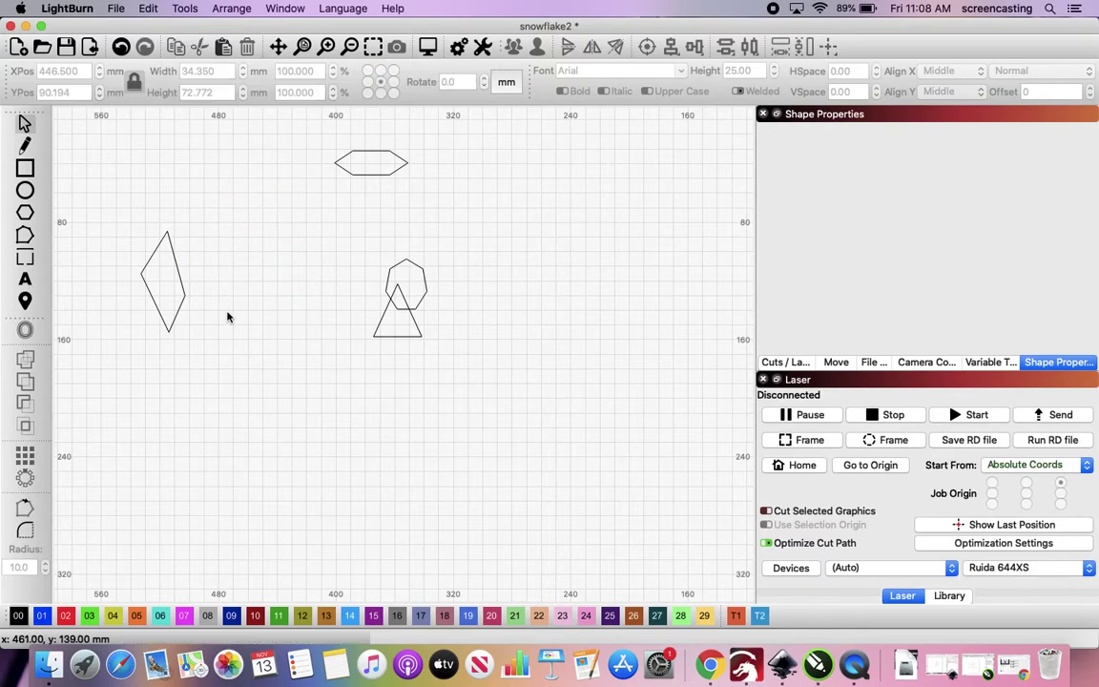
# Move the diamond under the top hexagon, enlarging it and making it narrower
pyautogui.moveTo(177, 264); pyautogui.dragTo(408, 210)
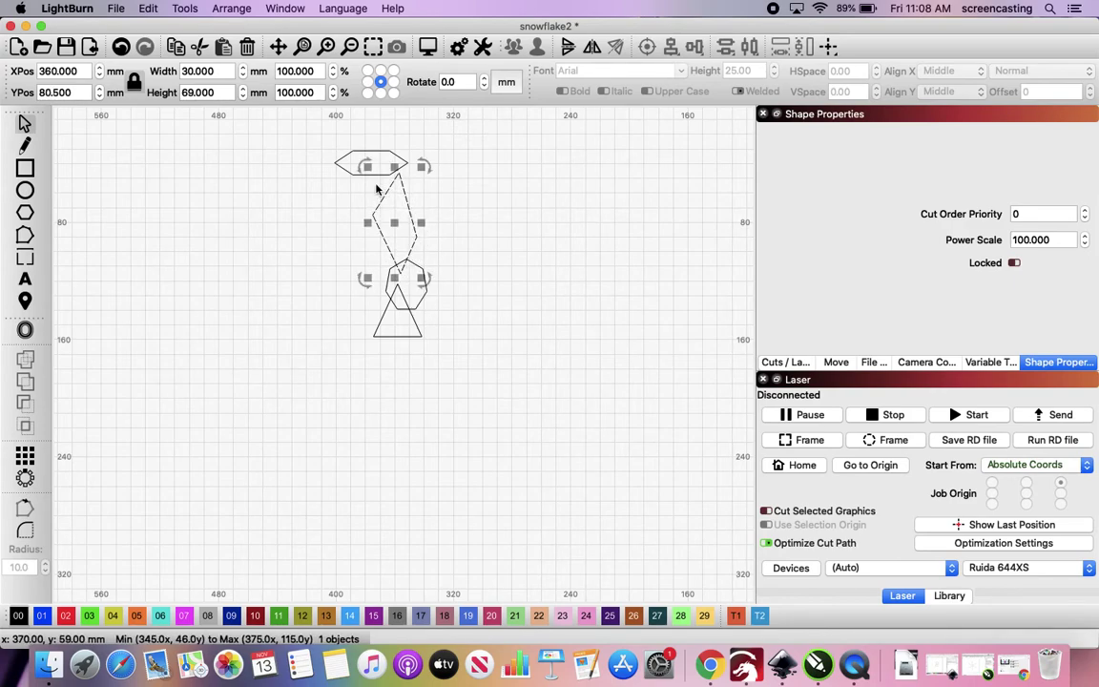
pyautogui.moveTo(366, 166)
pyautogui.mouseDown()
pyautogui.moveTo(351, 157)
pyautogui.moveTo(361, 169)
pyautogui.mouseUp()
pyautogui.moveTo(420, 209)
pyautogui.mouseDown()
pyautogui.moveTo(398, 197)
pyautogui.moveTo(407, 206)
pyautogui.mouseUp()
# Rotate the diamond to -20° and nudge it to bridge the flat hexagon and heptagon
pyautogui.click(456, 82)
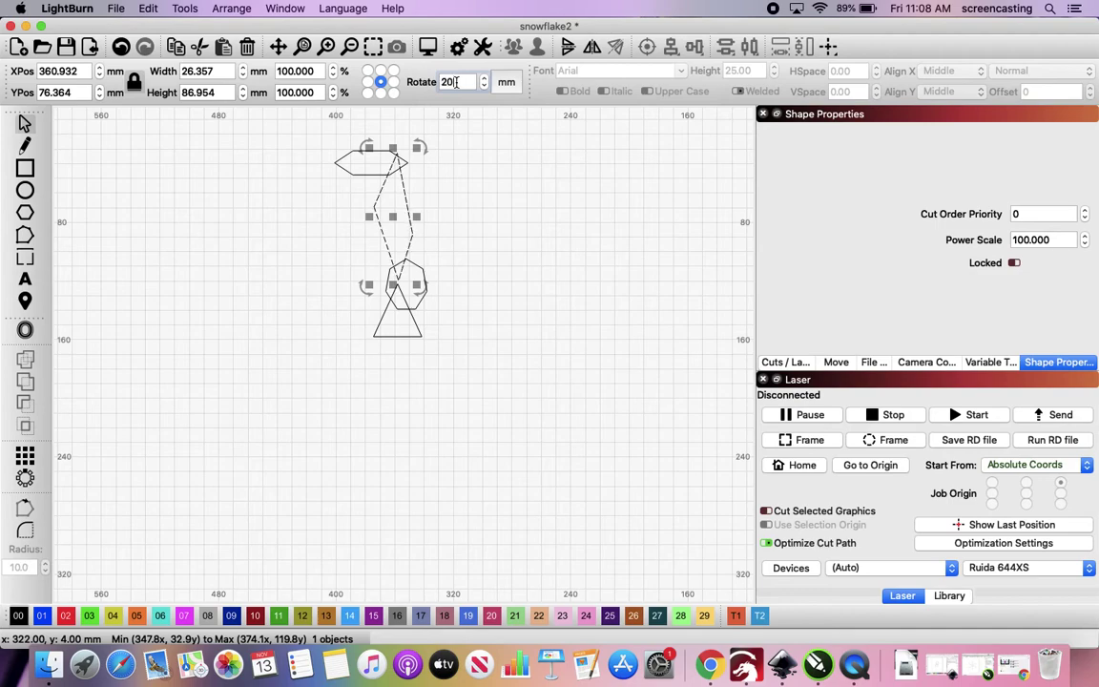
pyautogui.press('Return')
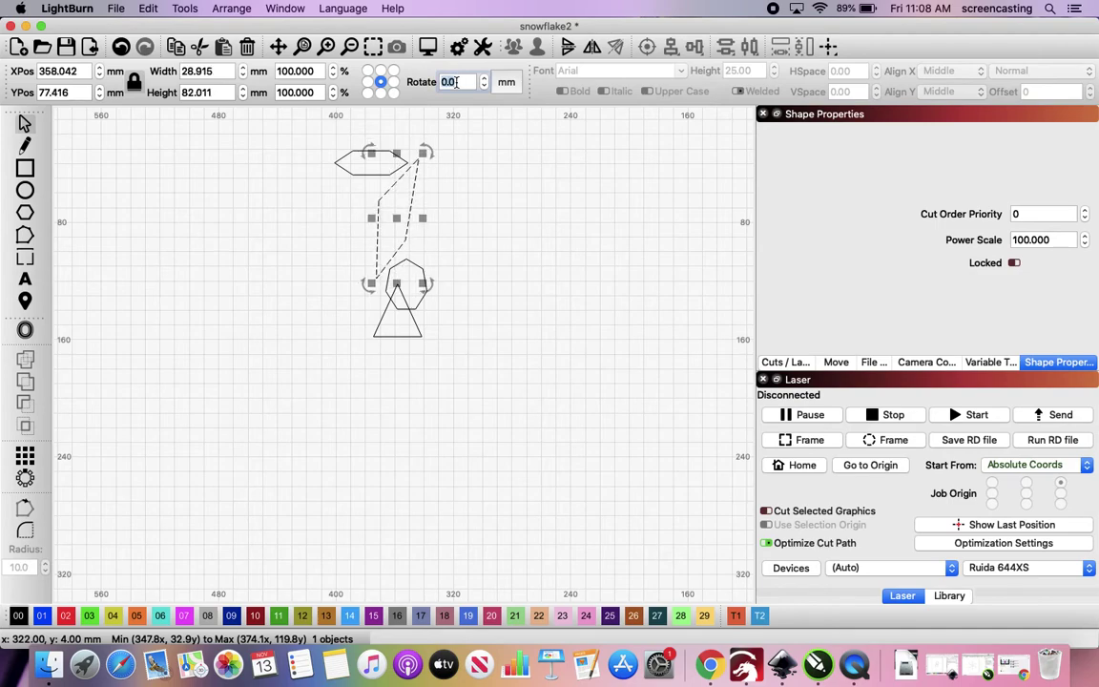
pyautogui.press('BackSpace')
pyautogui.write('-20')
pyautogui.press('Return')
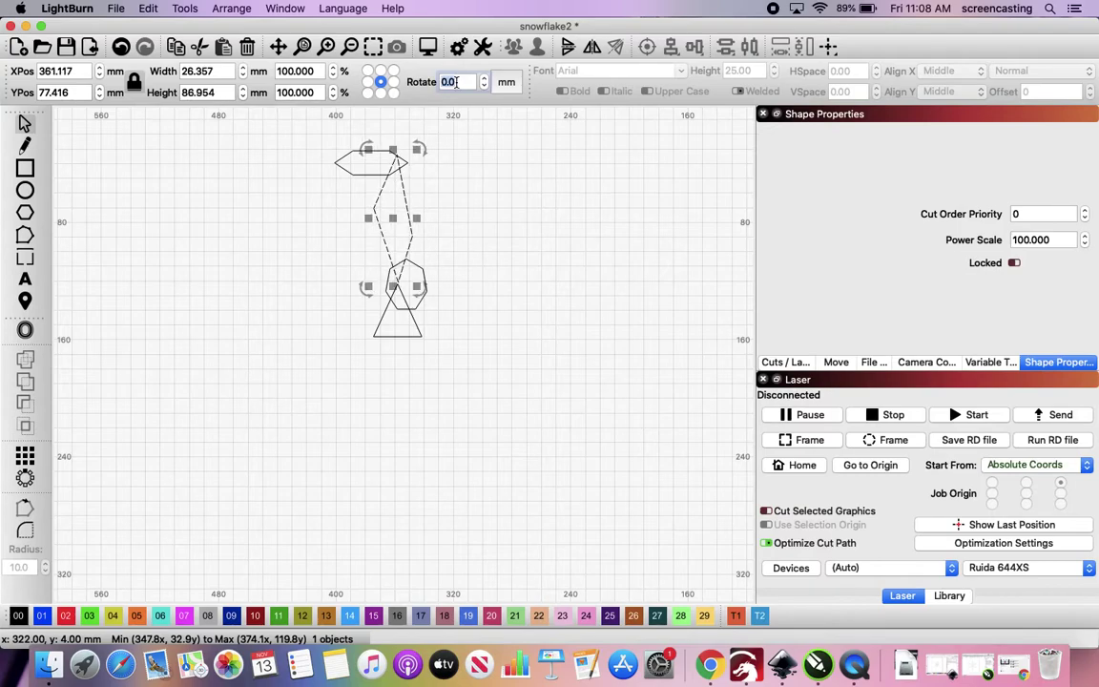
pyautogui.press('BackSpace')
pyautogui.write('-15')
pyautogui.press('Return')
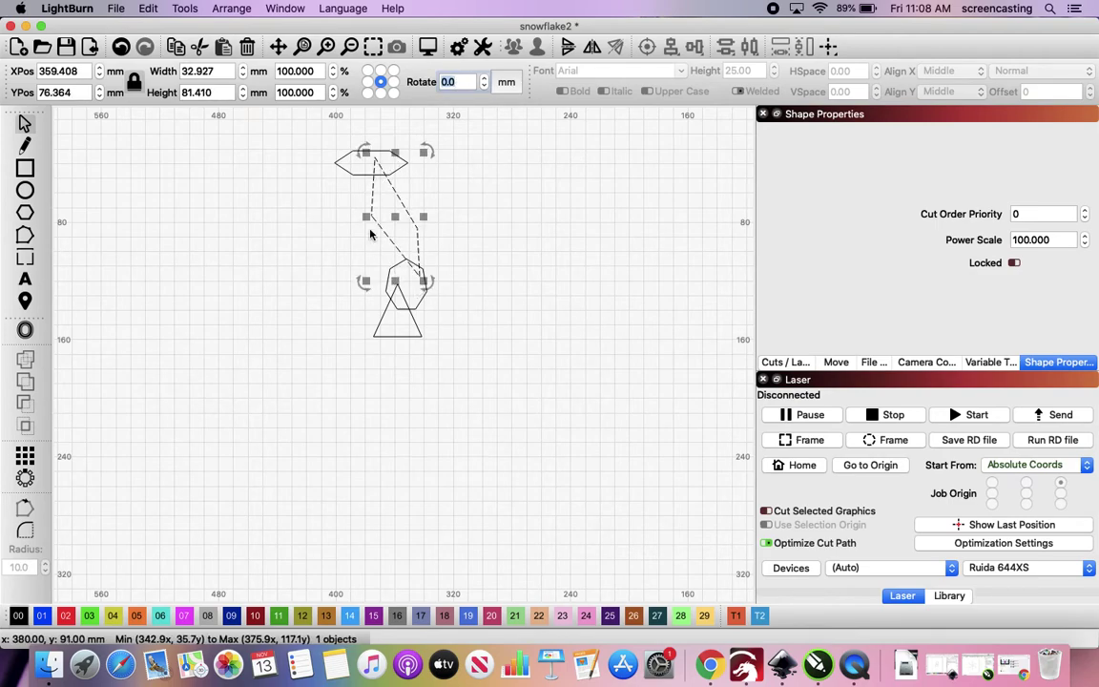
pyautogui.moveTo(395, 219); pyautogui.dragTo(383, 219)
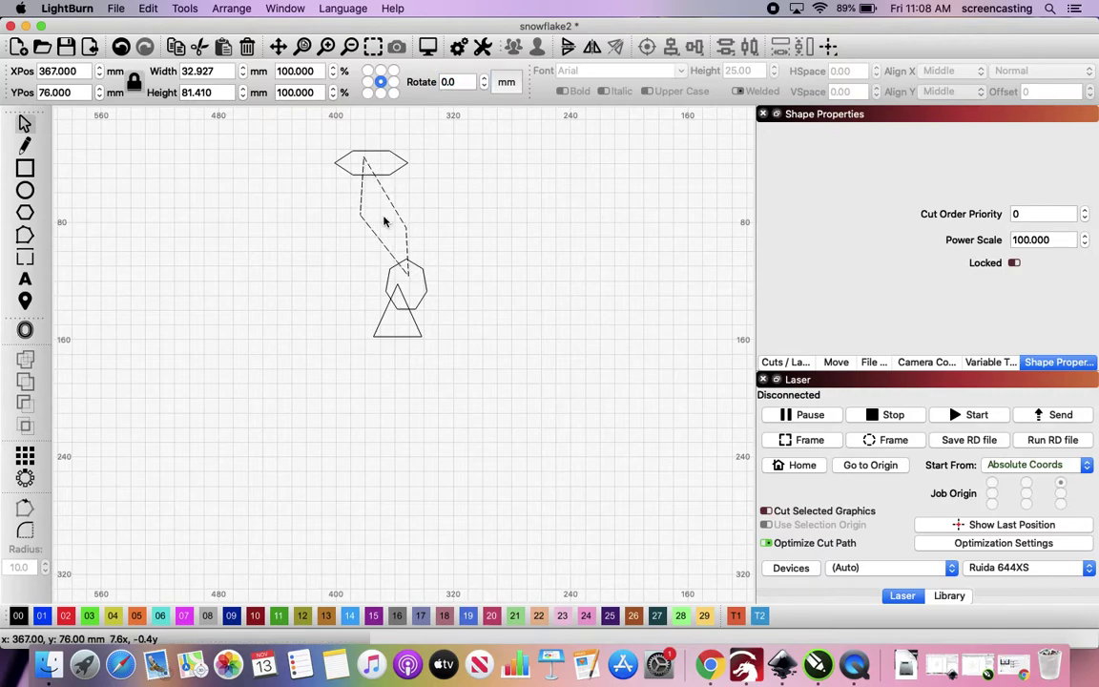
pyautogui.click(298, 233)
pyautogui.moveTo(312, 140); pyautogui.dragTo(441, 254)
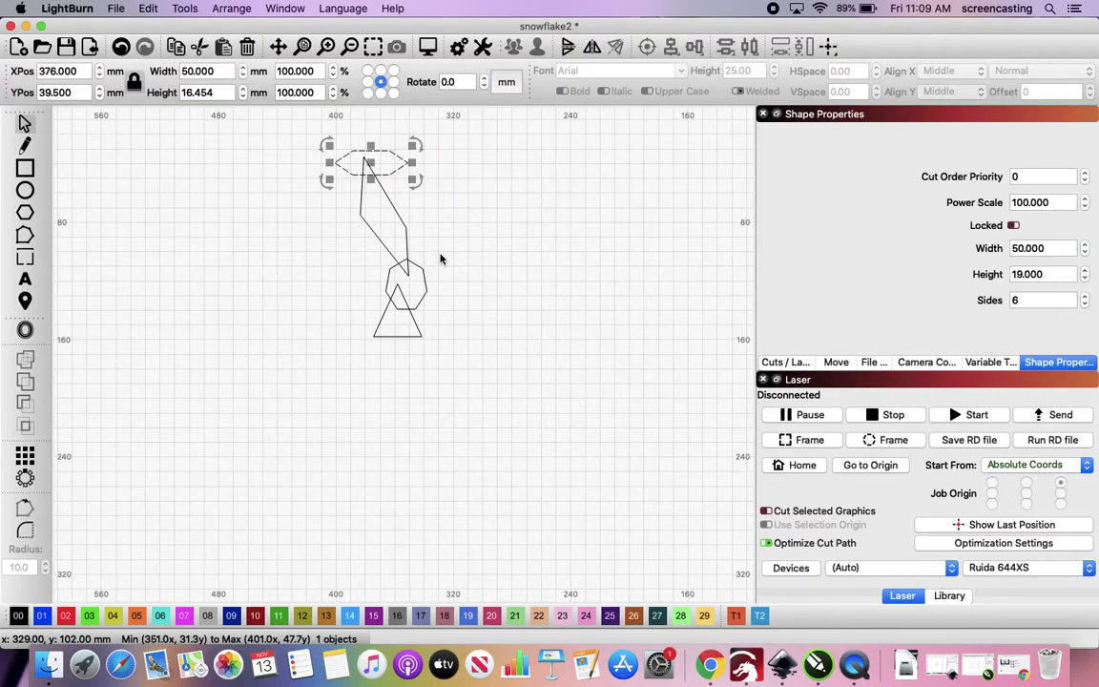
# Boolean-union the top hexagon with the diamond arm
pyautogui.keyDown('shift'); pyautogui.click(400, 220); pyautogui.keyUp('shift')
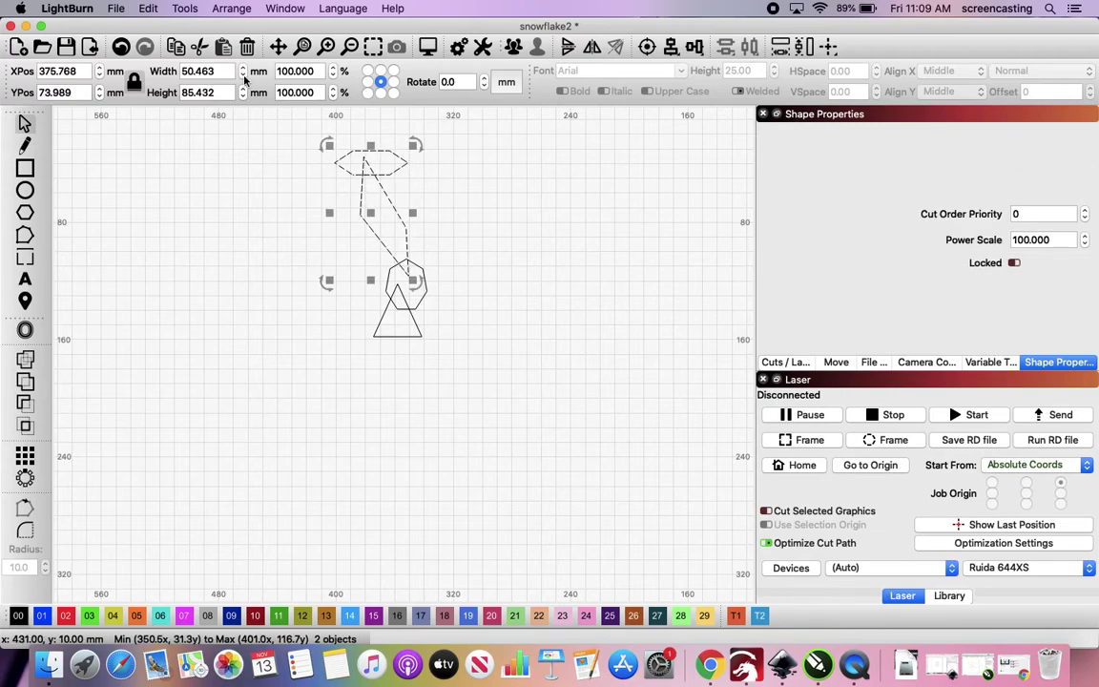
pyautogui.click(184, 9)
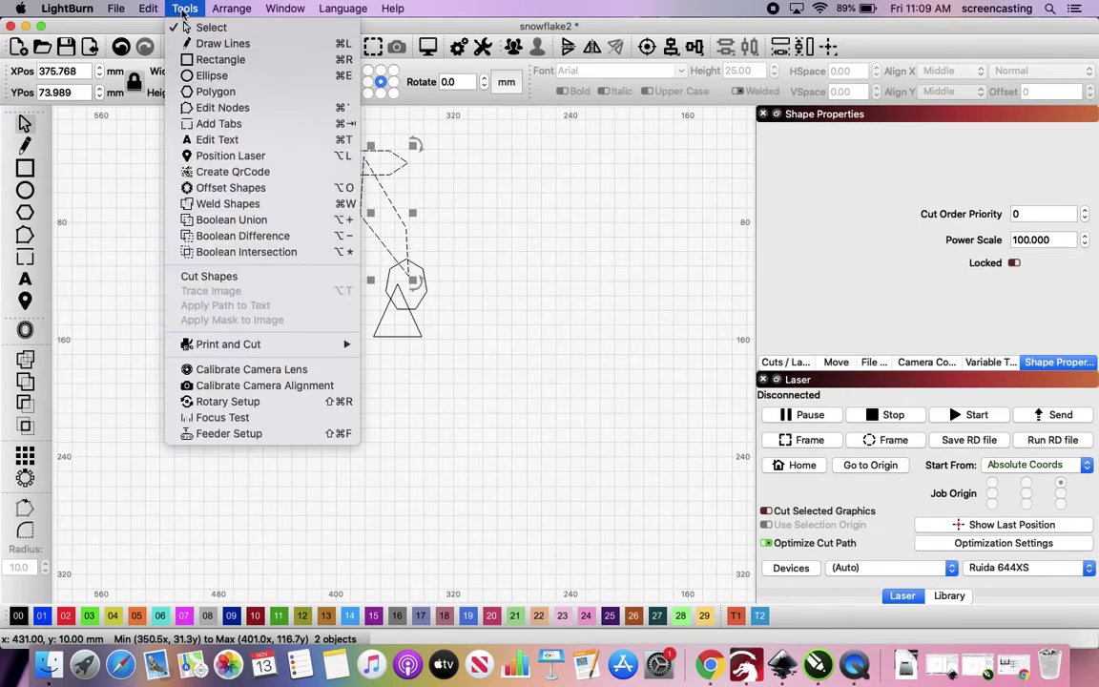
pyautogui.click(214, 222)
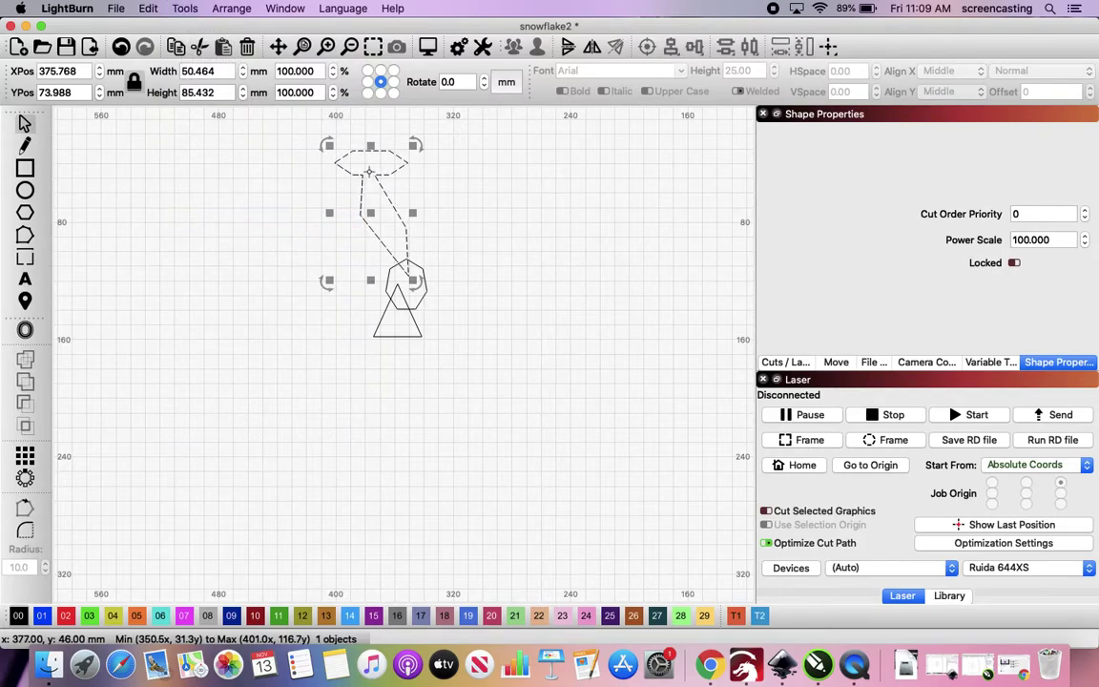
pyautogui.click(446, 270)
# Union the lower heptagon and then the triangle into the arm outline
pyautogui.click(410, 245)
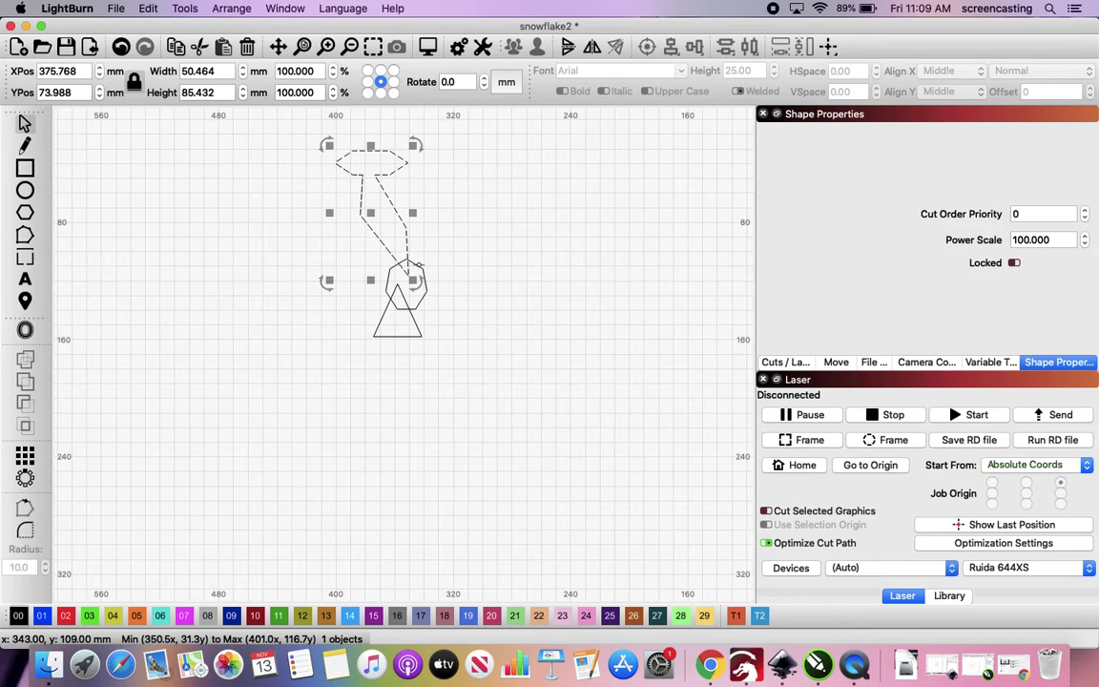
pyautogui.press('super+a')
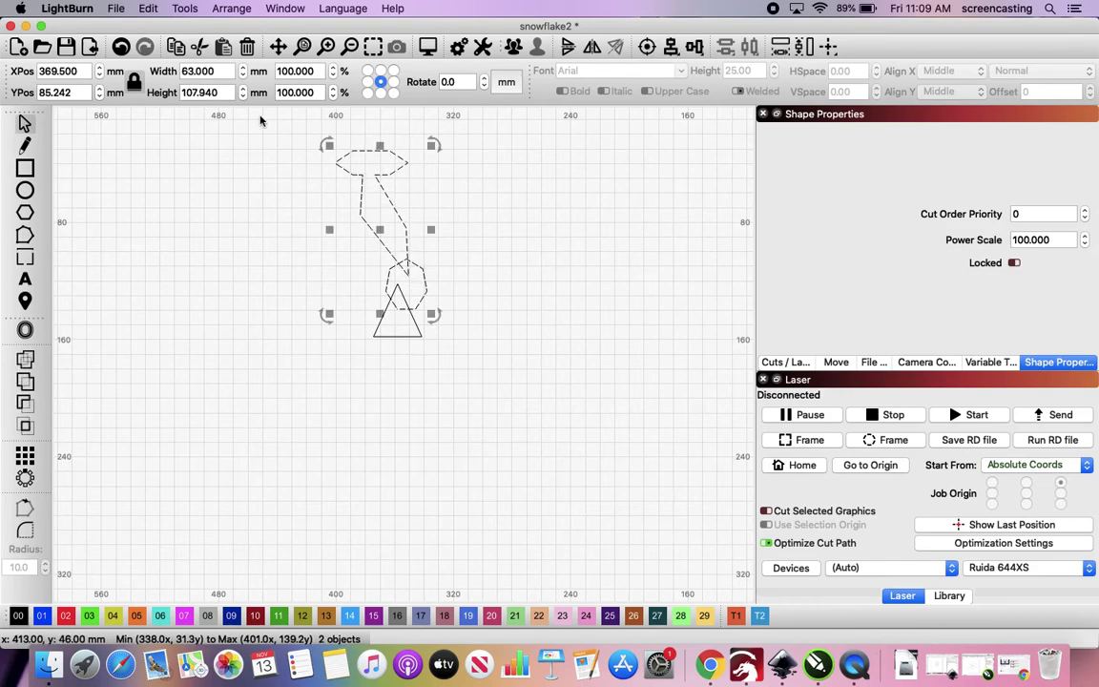
pyautogui.click(183, 10)
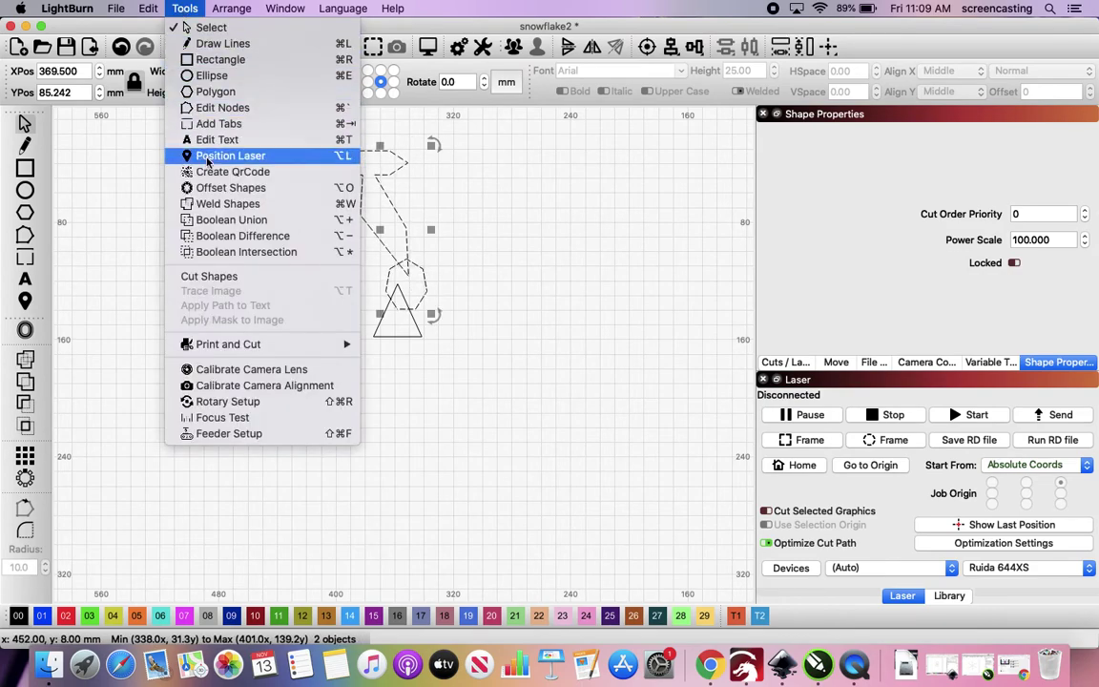
pyautogui.click(222, 220)
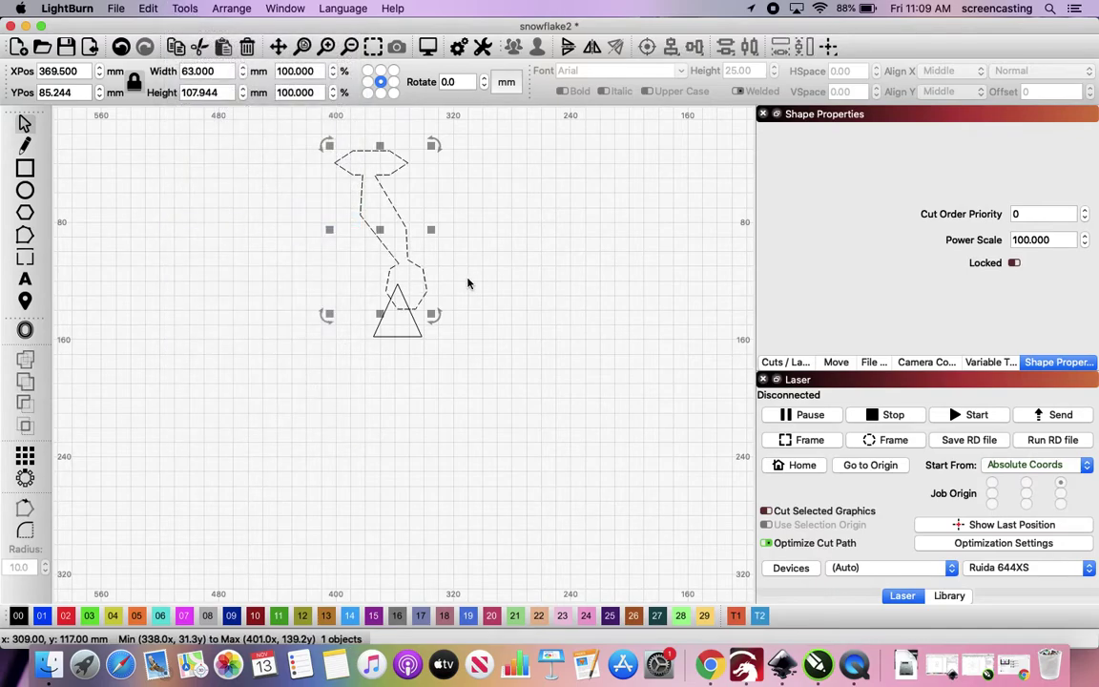
pyautogui.press('super+z')
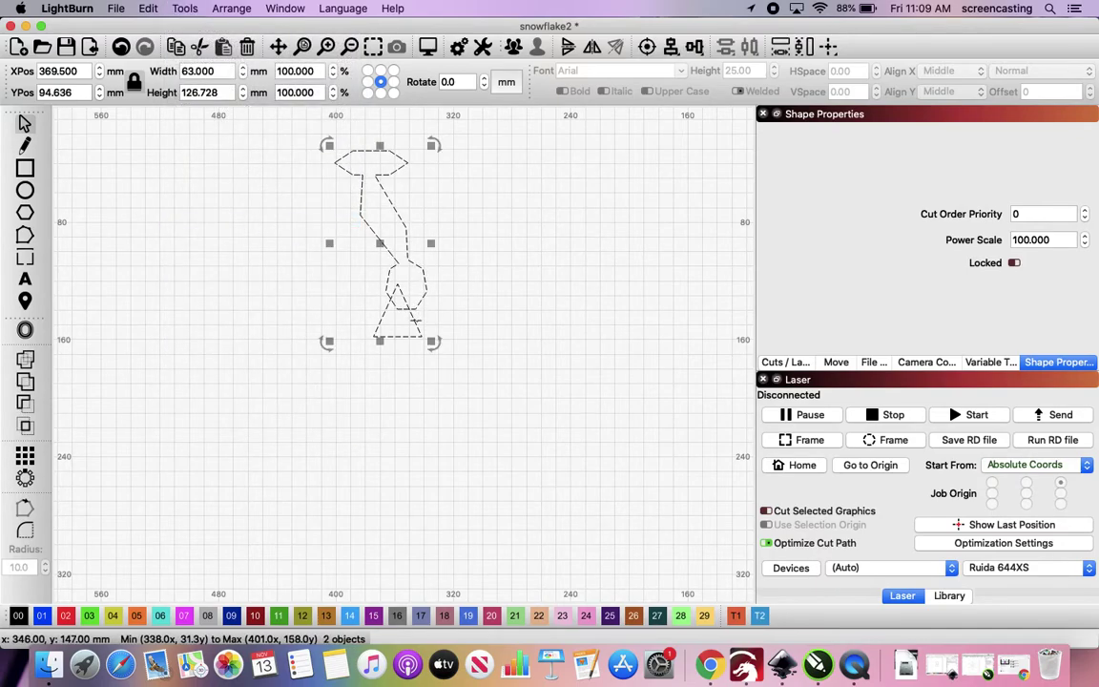
pyautogui.click(179, 11)
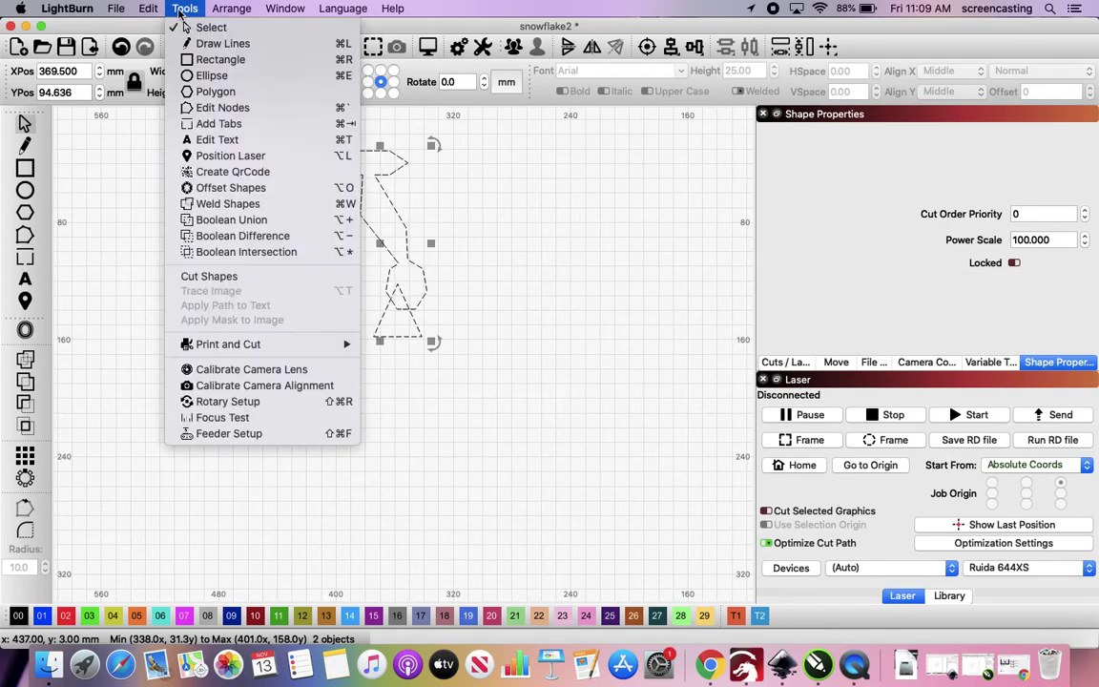
pyautogui.click(233, 222)
pyautogui.click(508, 315)
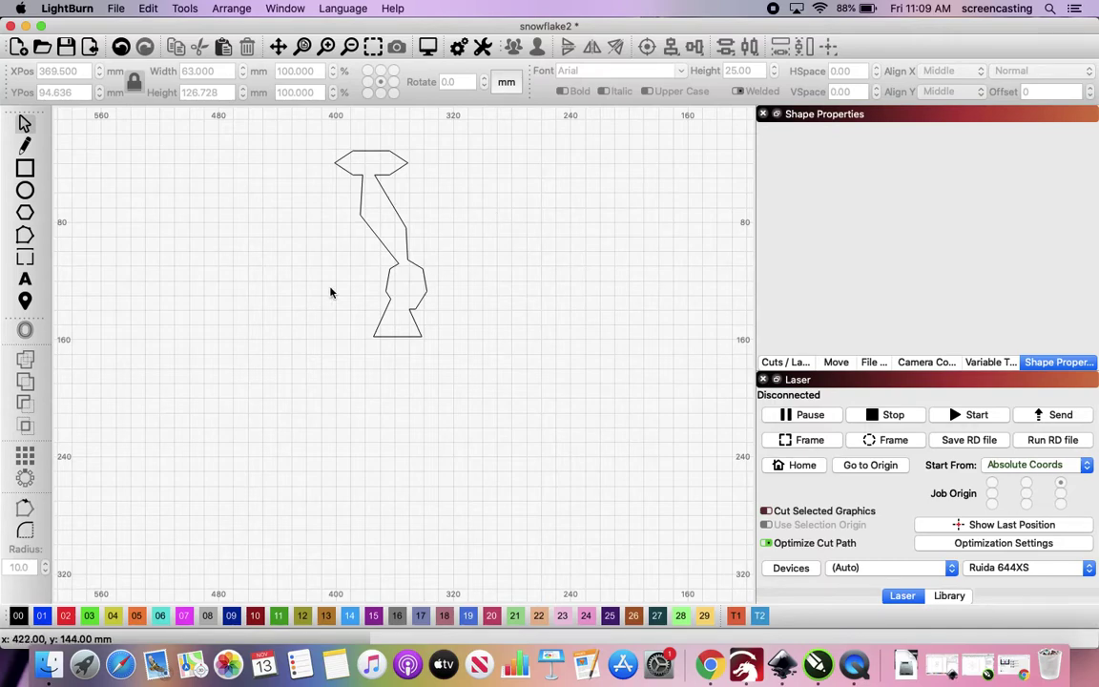
# Select the arm and raise the circular array angle step to 60°
pyautogui.click(366, 219)
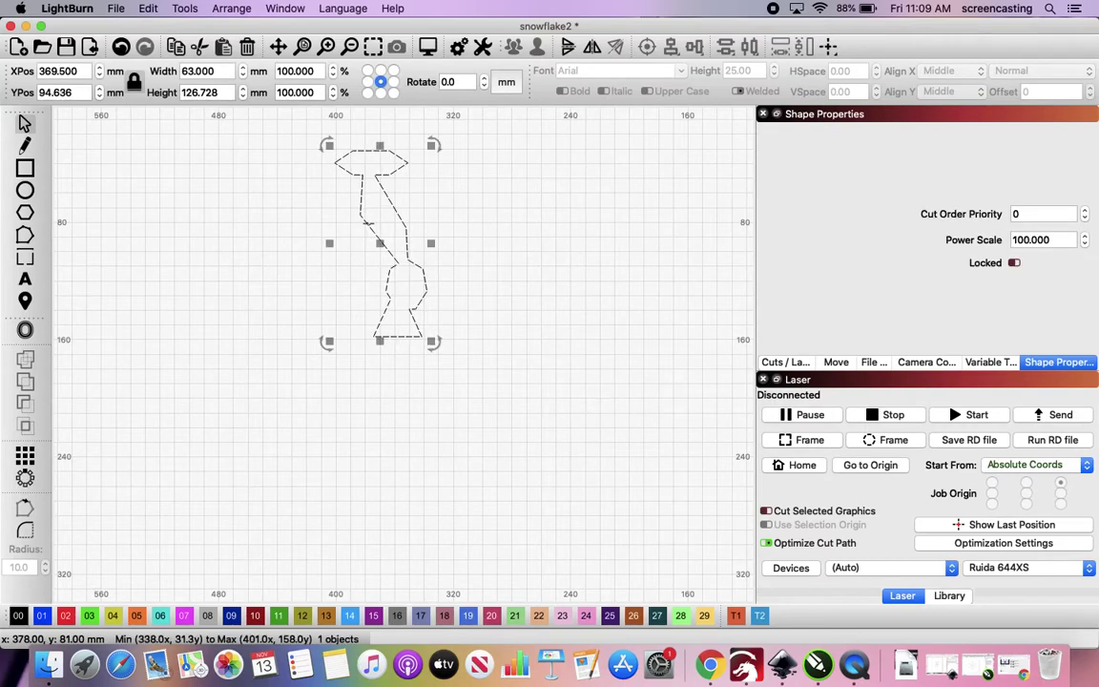
pyautogui.click(24, 481)
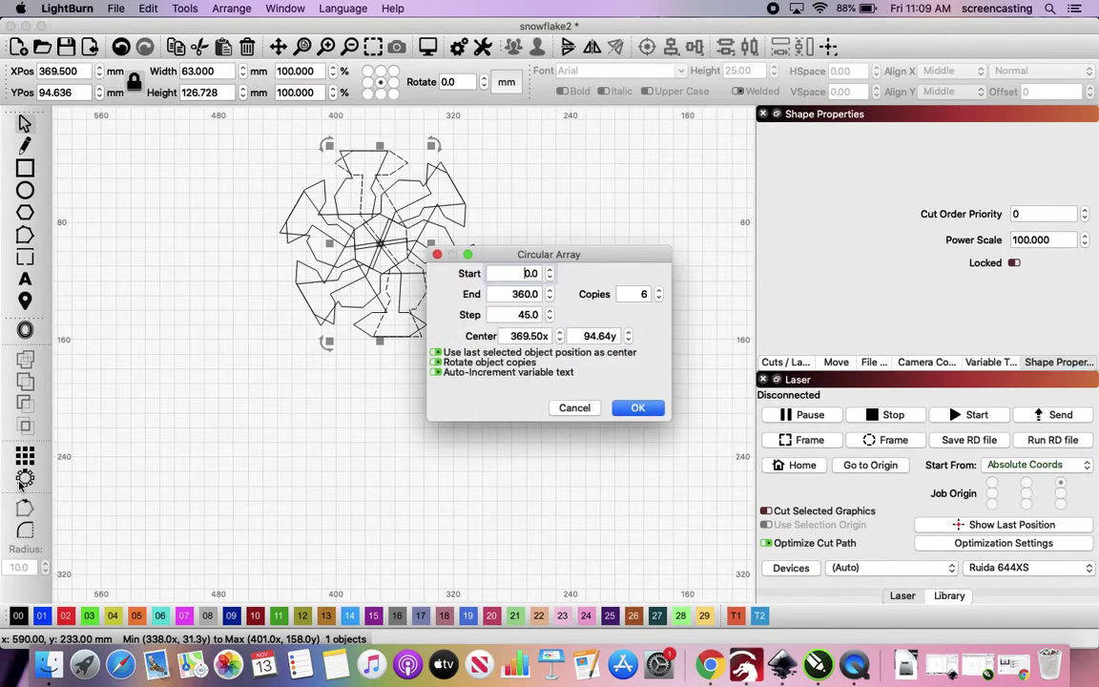
pyautogui.click(549, 312)
pyautogui.click(550, 311)
pyautogui.click(549, 312)
pyautogui.click(550, 312)
pyautogui.click(550, 312)
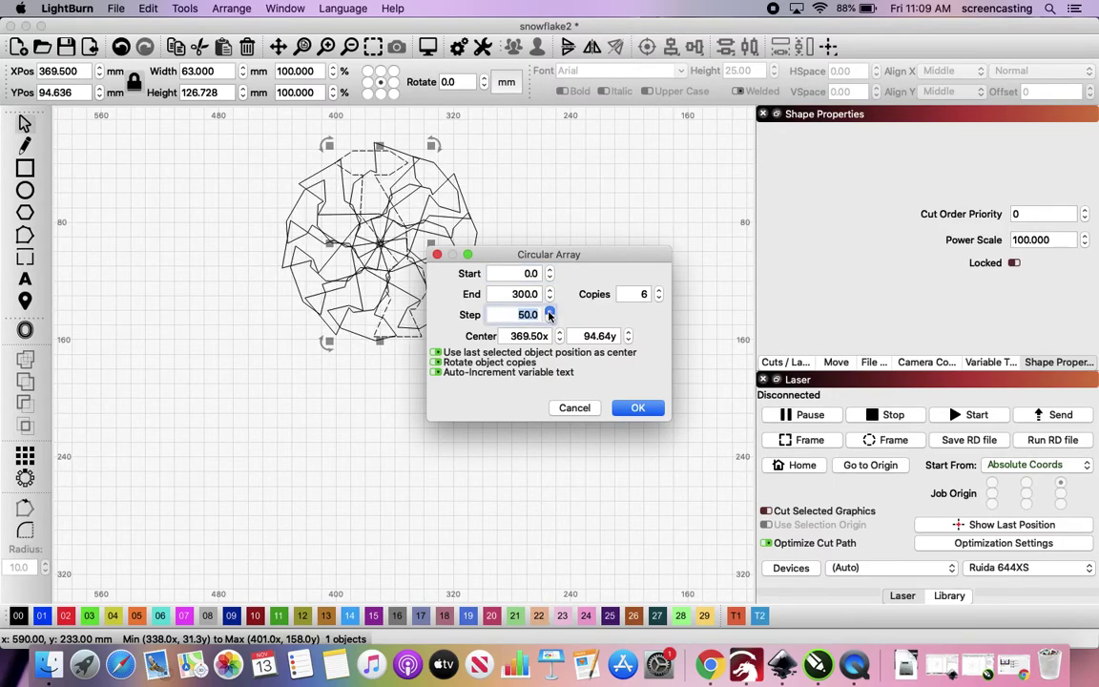
pyautogui.click(550, 312)
pyautogui.click(550, 312)
pyautogui.click(549, 312)
pyautogui.click(550, 312)
pyautogui.click(549, 312)
pyautogui.click(550, 312)
pyautogui.click(550, 312)
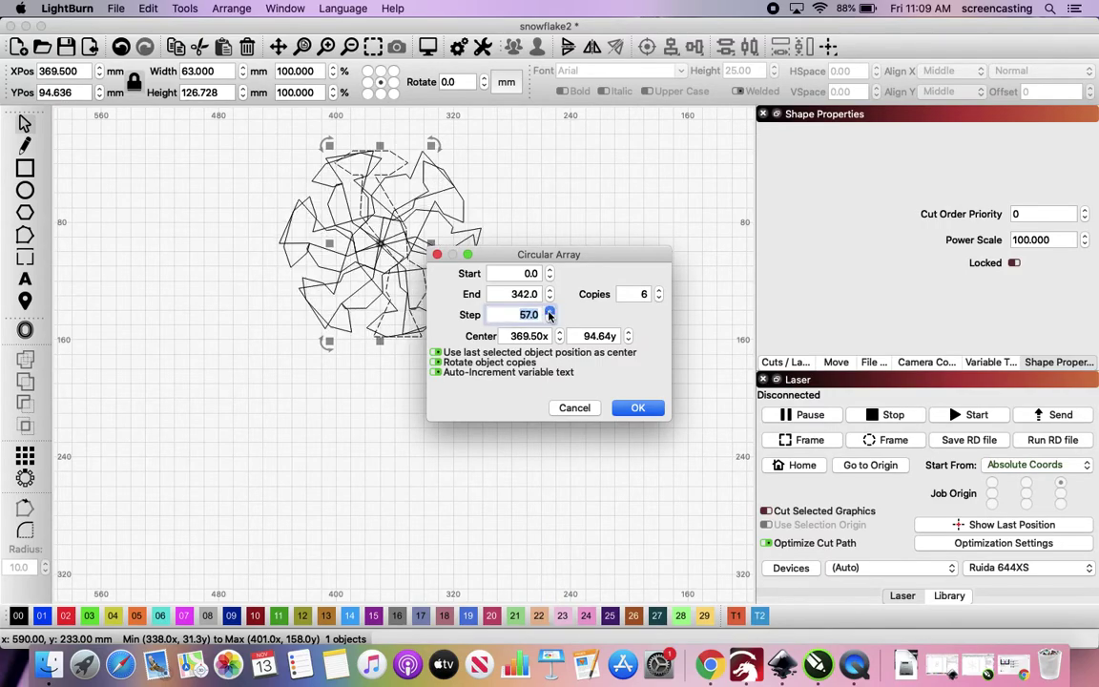
pyautogui.click(550, 312)
pyautogui.click(549, 312)
pyautogui.click(550, 312)
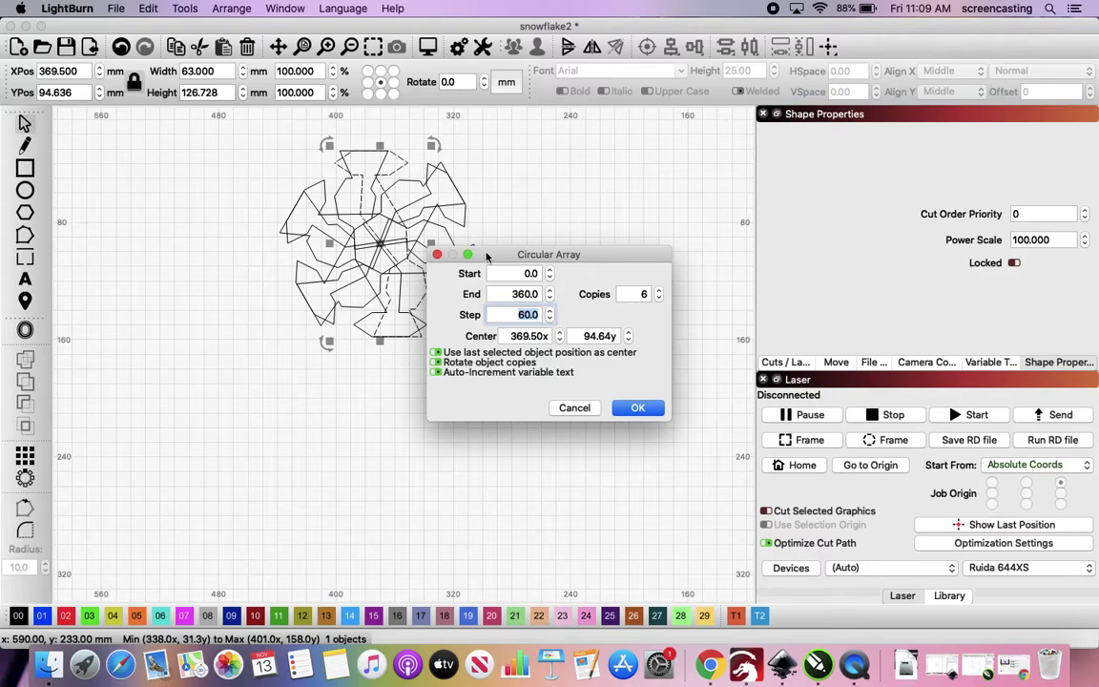
# Set the array centre Y to 100 and confirm the six-copy array
pyautogui.moveTo(487, 255); pyautogui.dragTo(619, 234)
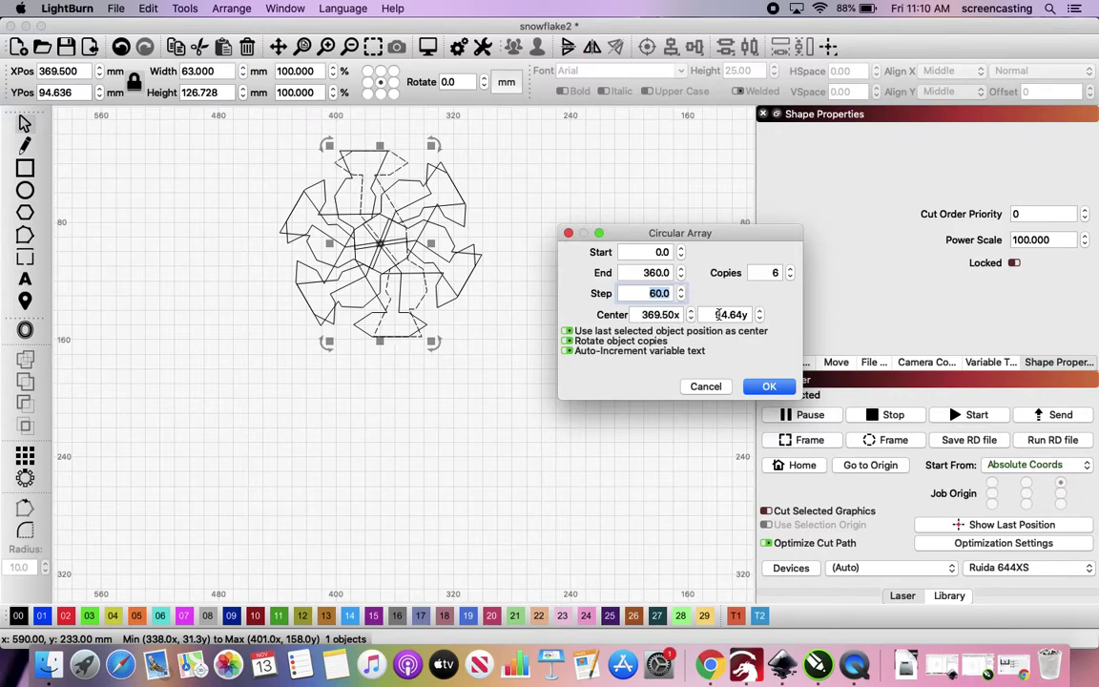
pyautogui.moveTo(710, 313); pyautogui.dragTo(747, 314)
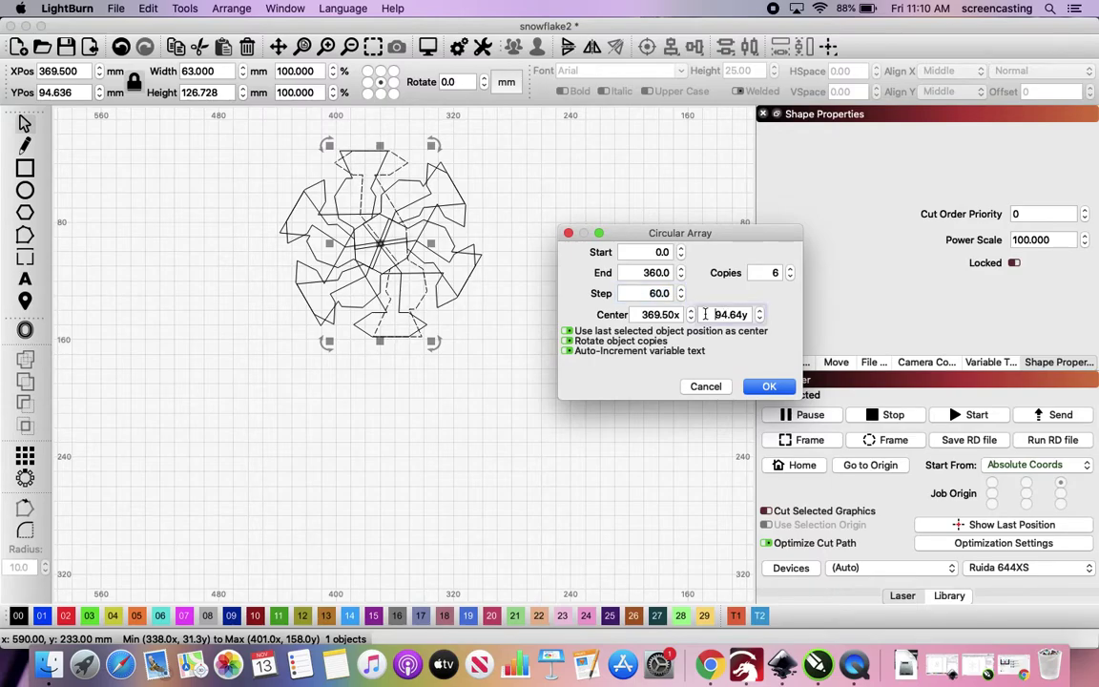
pyautogui.write('1')
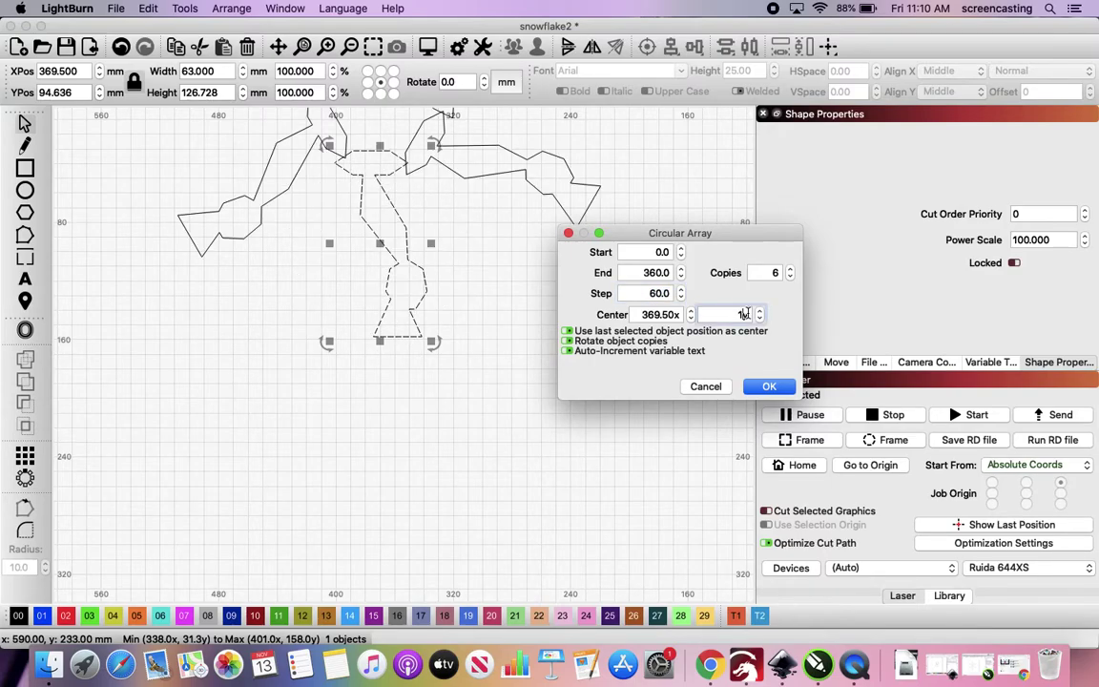
pyautogui.write('00')
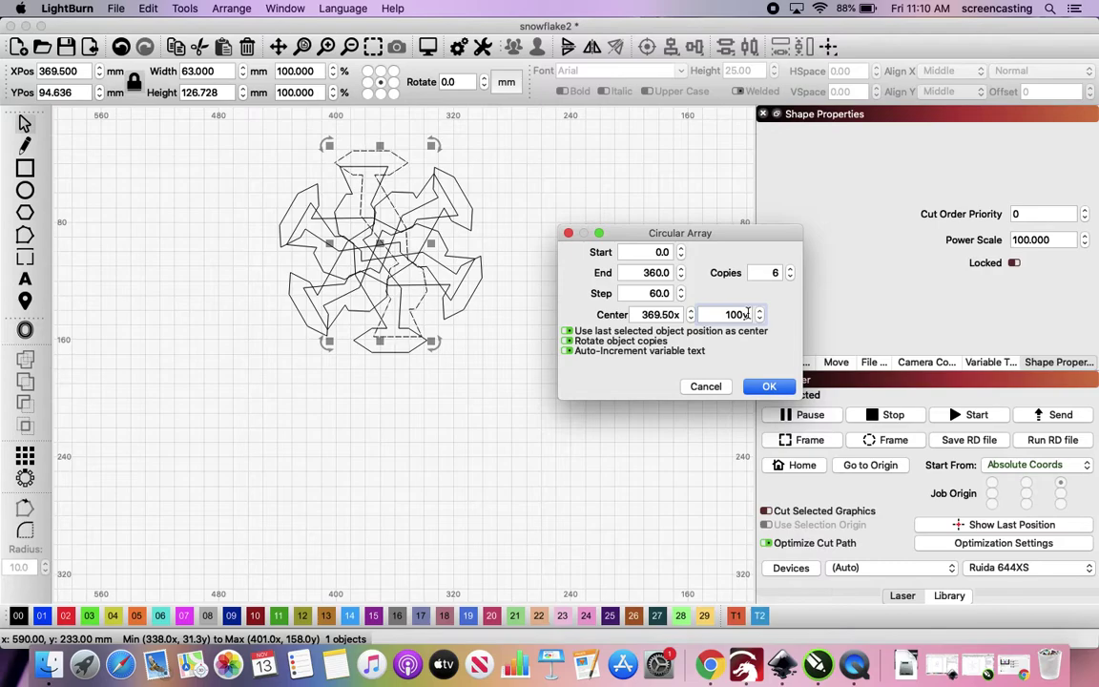
pyautogui.press('Return')
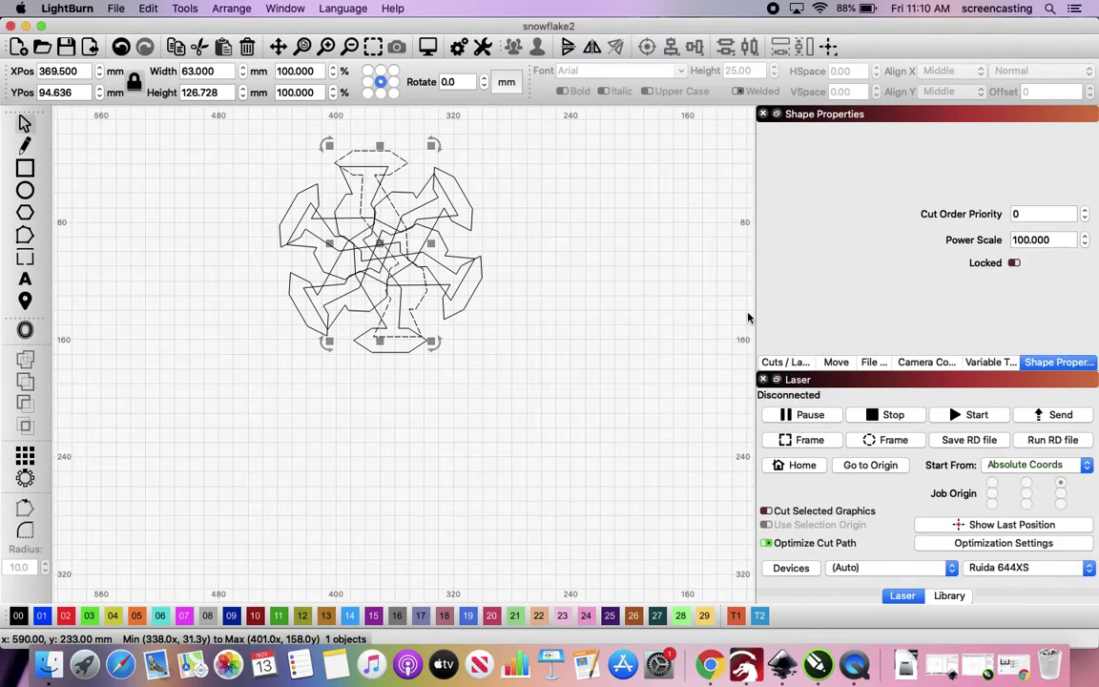
# Cancel the new array and undo the previous one, leaving a single arm
pyautogui.click(26, 479)
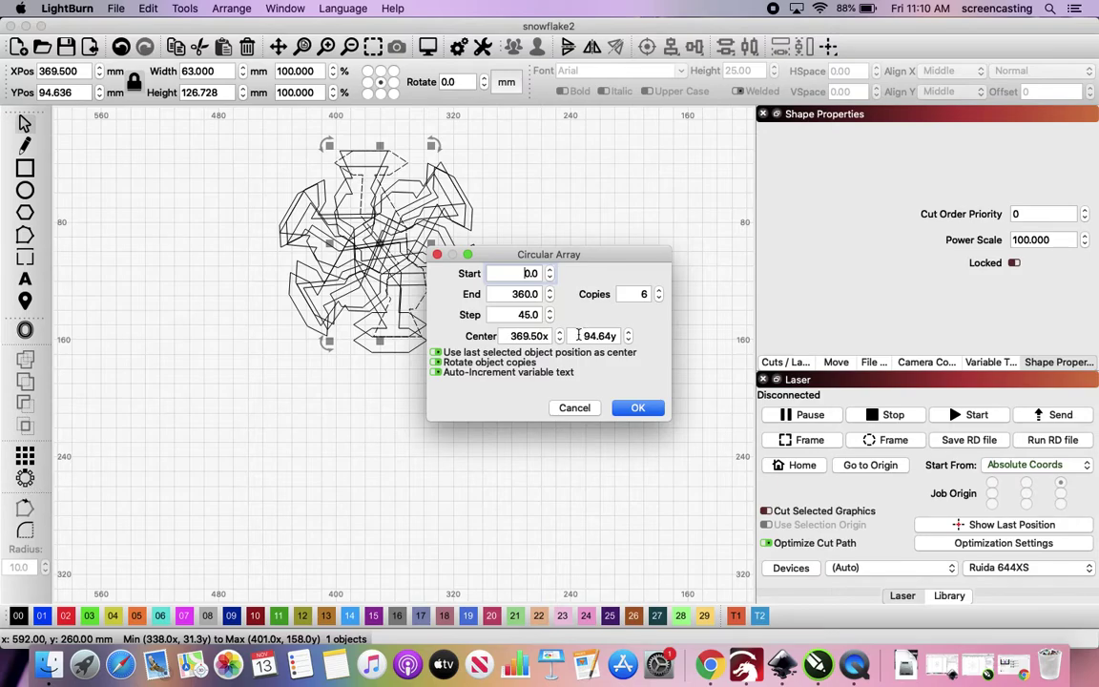
pyautogui.click(578, 408)
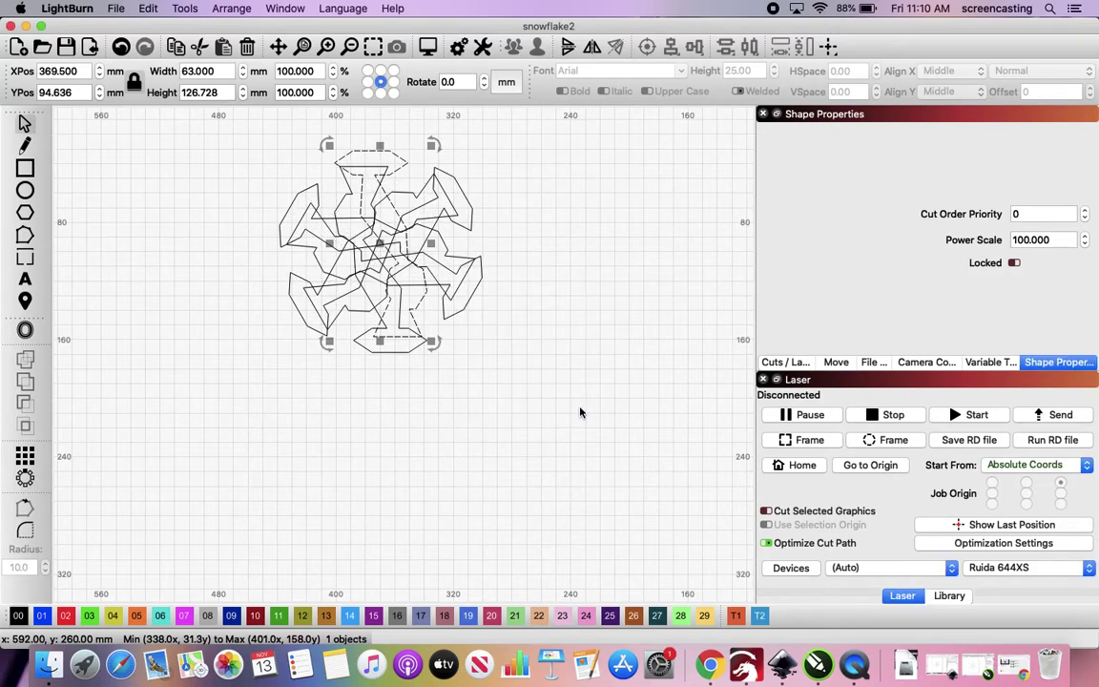
pyautogui.press('super+z')
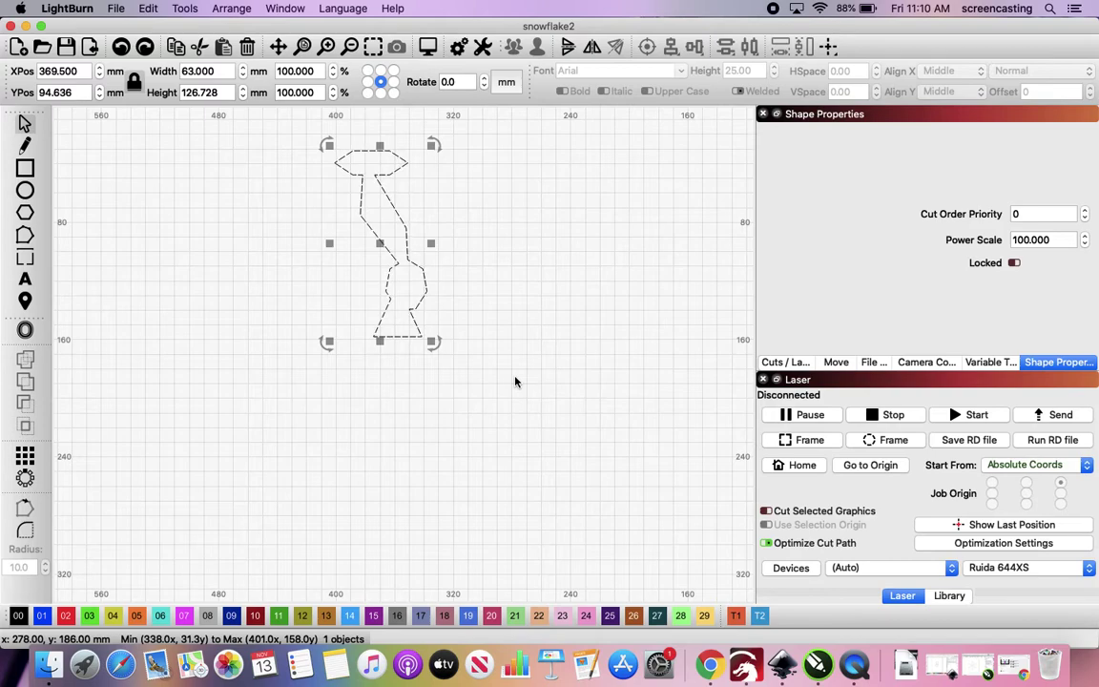
# Set a new circular array of the arm to a 60° step with centre X 400
pyautogui.click(26, 478)
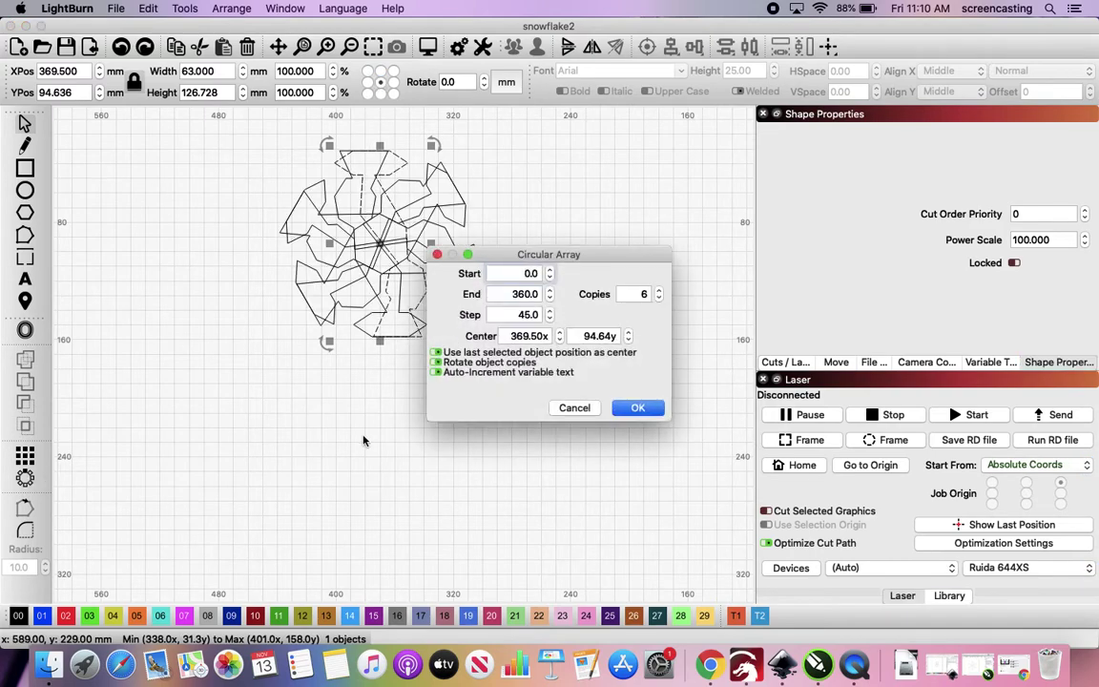
pyautogui.doubleClick(536, 315)
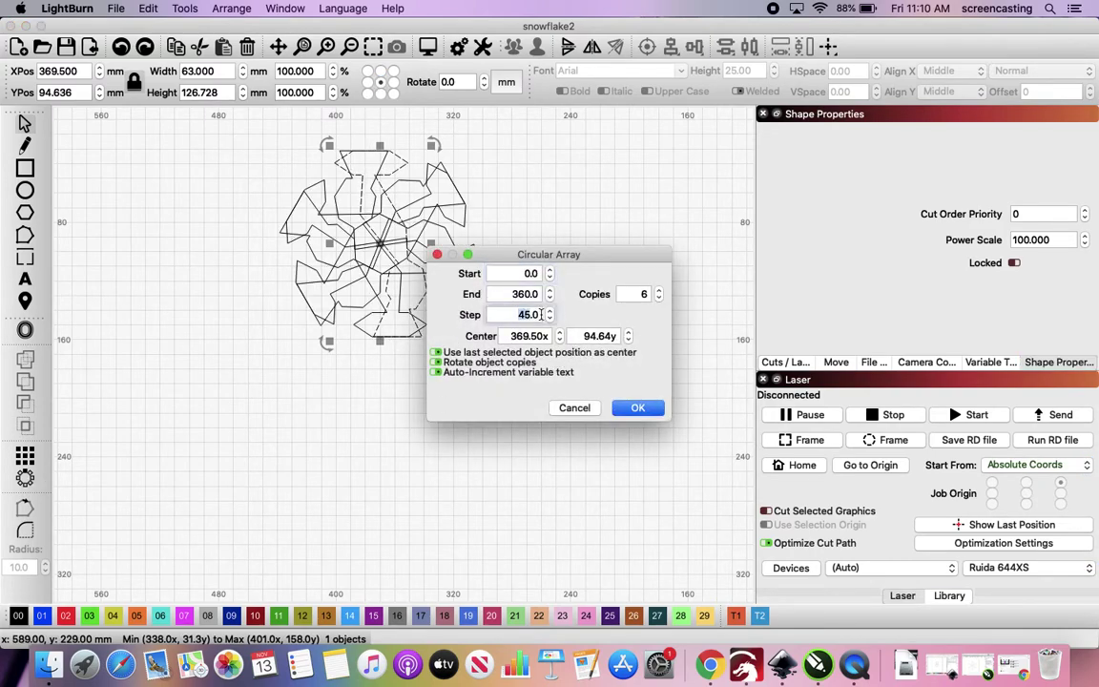
pyautogui.write('60')
pyautogui.press('Tab')
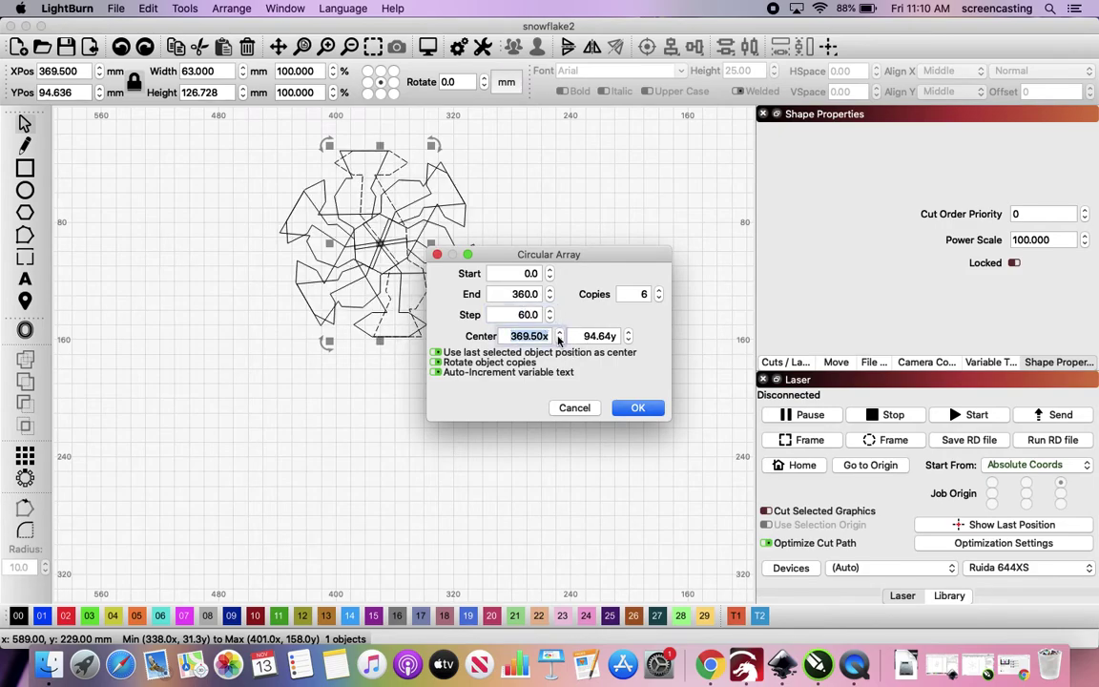
pyautogui.write('40')
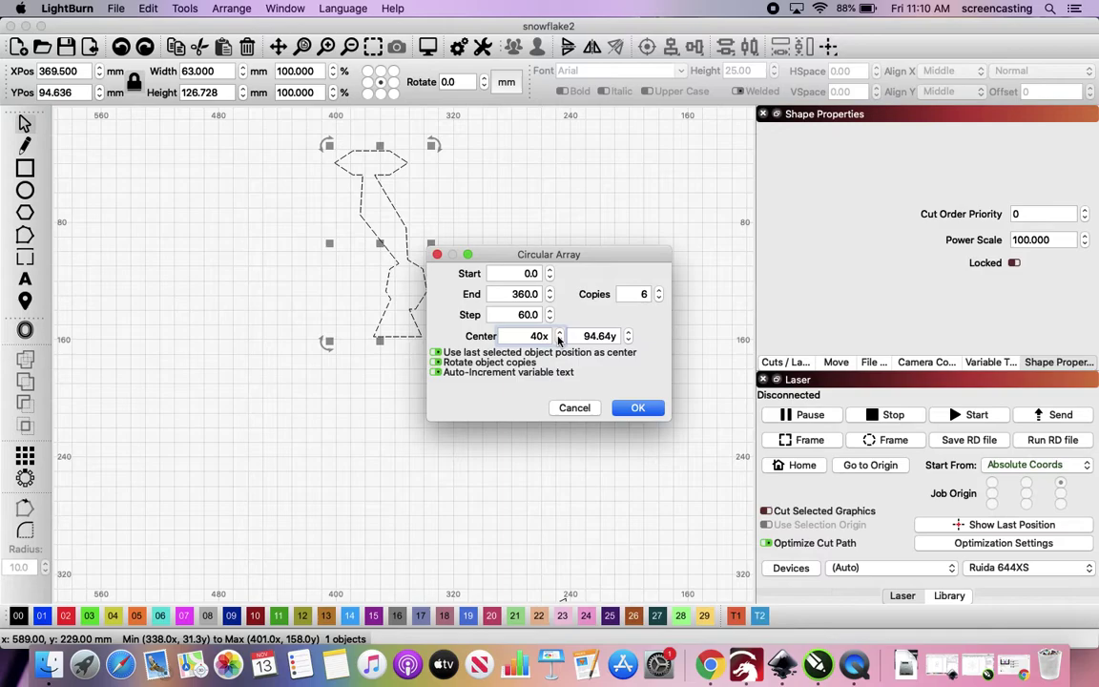
pyautogui.write('0')
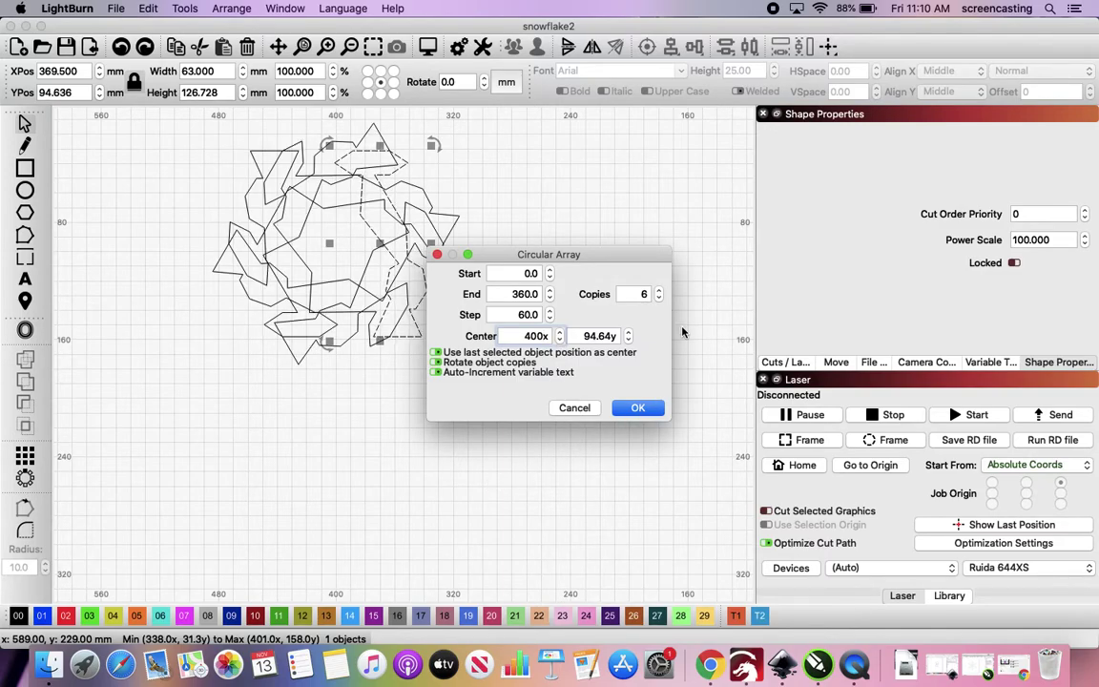
pyautogui.moveTo(592, 259); pyautogui.dragTo(643, 241)
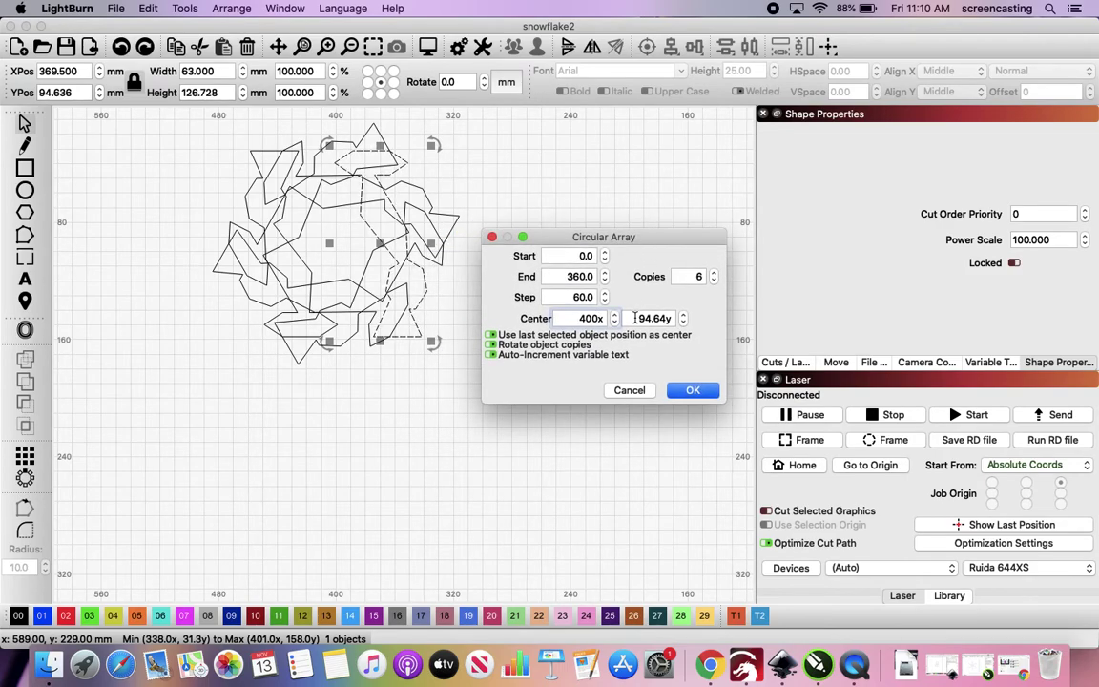
pyautogui.press('Tab')
# Try several centre Y values (150, 140, 160, 170) and settle on 180
pyautogui.write('1')
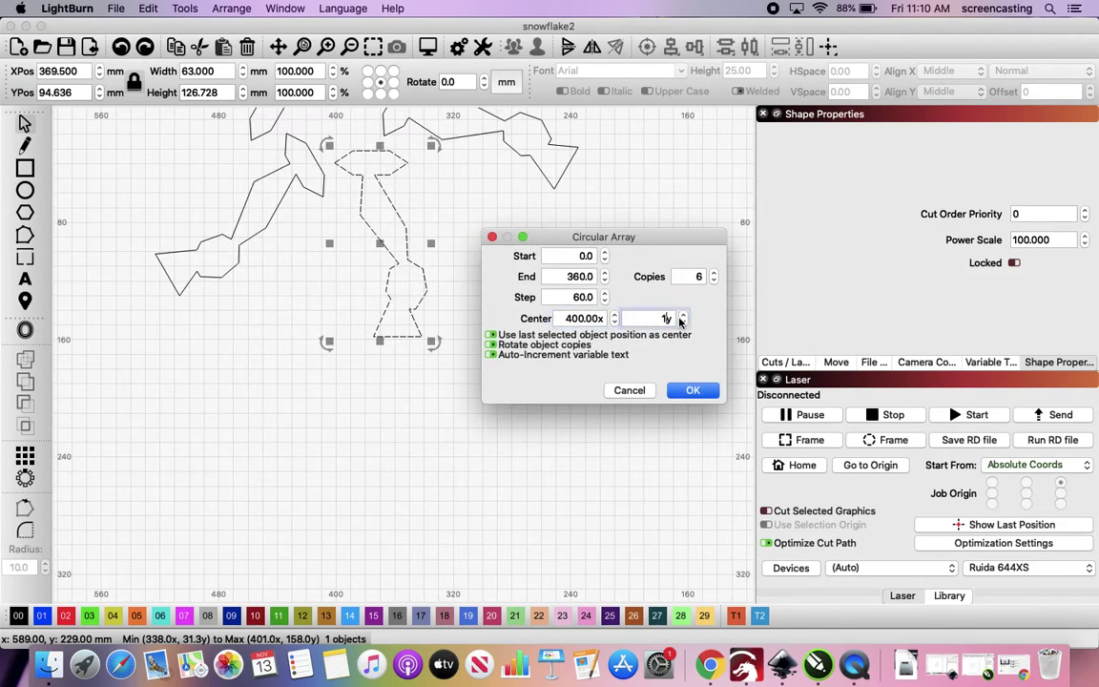
pyautogui.write('5')
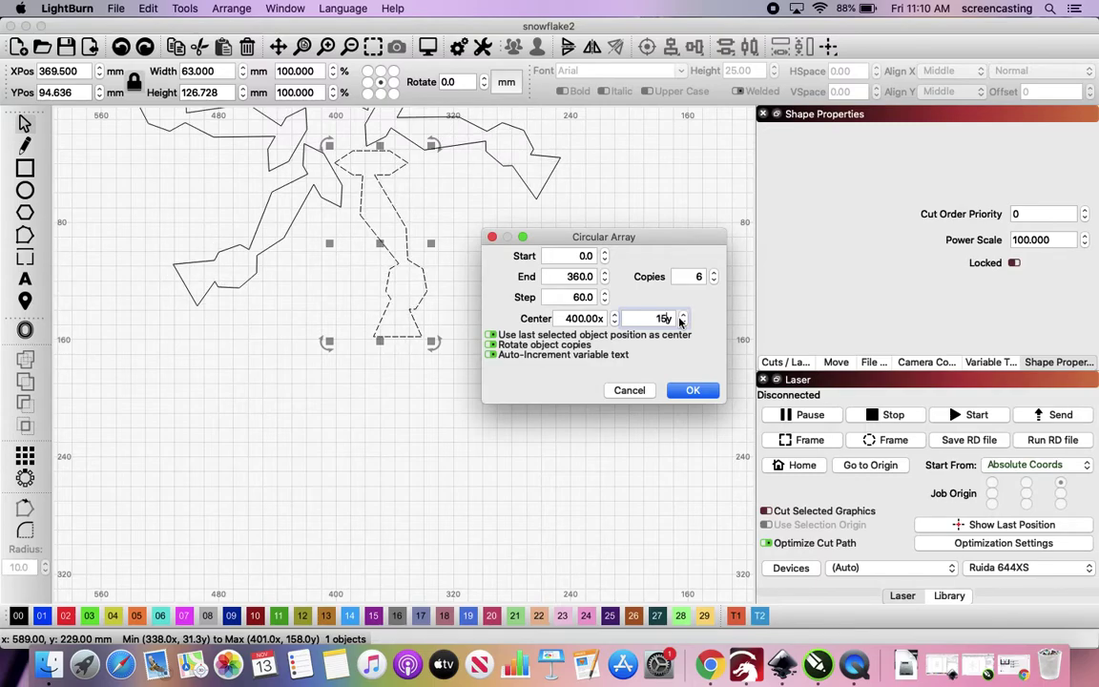
pyautogui.write('0')
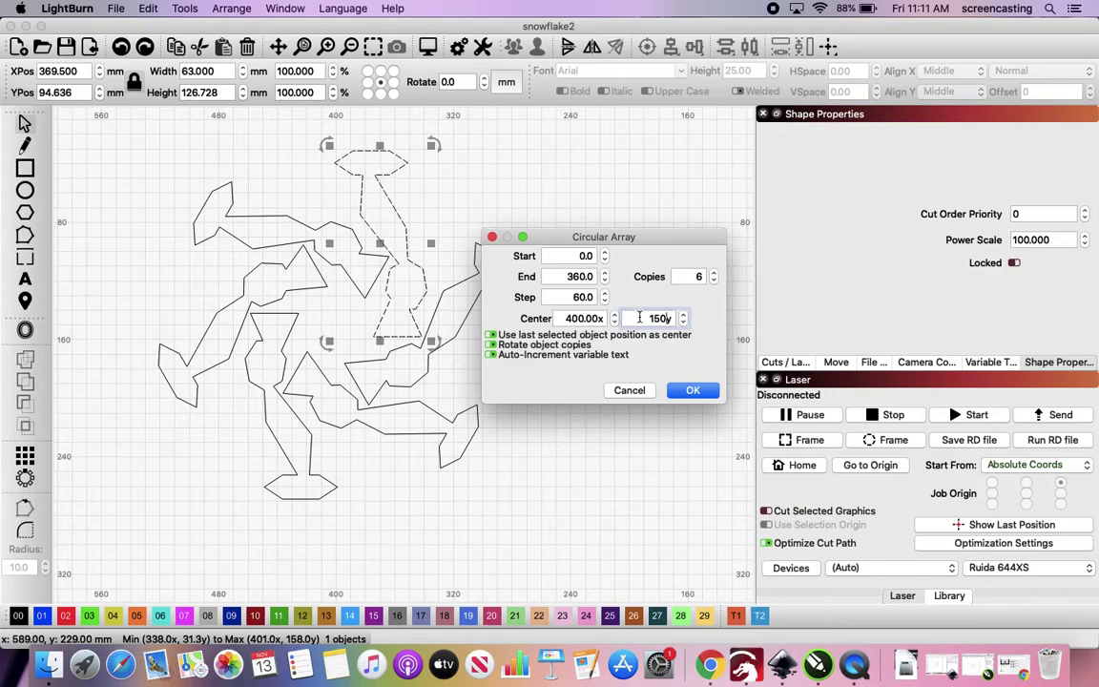
pyautogui.press('BackSpace')
pyautogui.write('2')
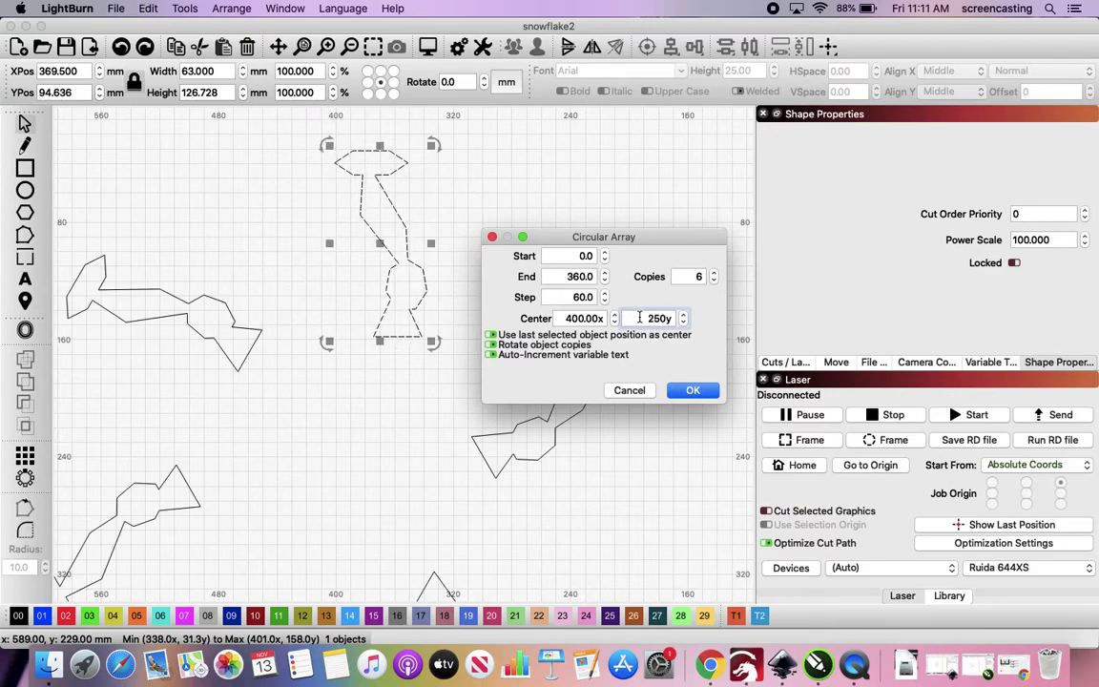
pyautogui.press('BackSpace')
pyautogui.write('1')
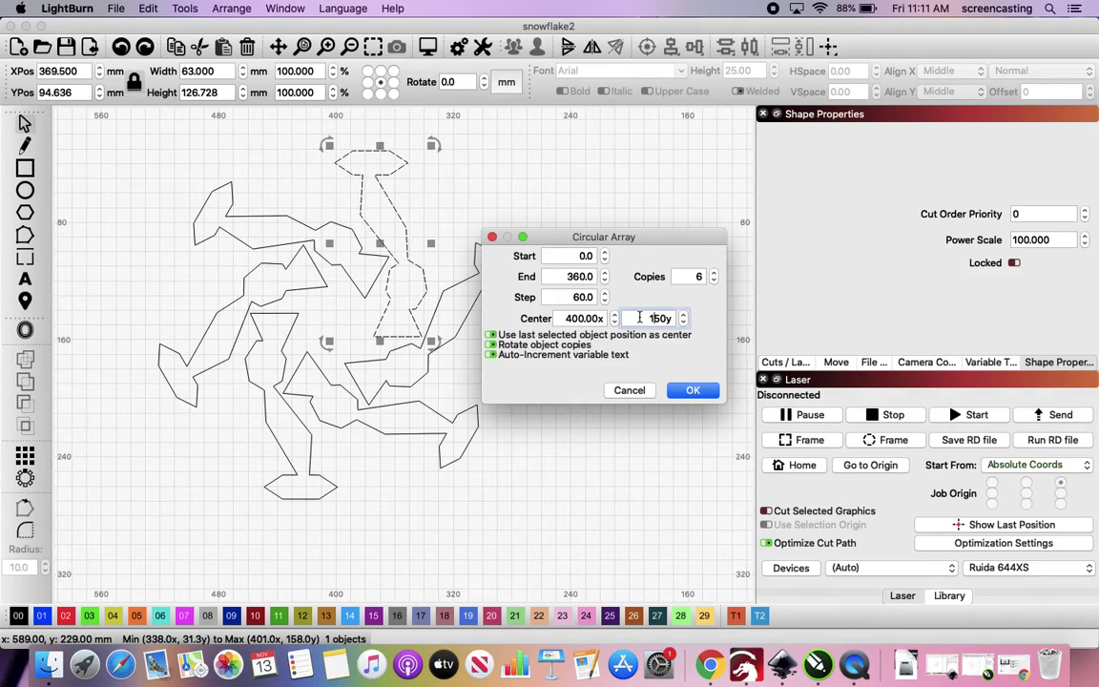
pyautogui.press('BackSpace')
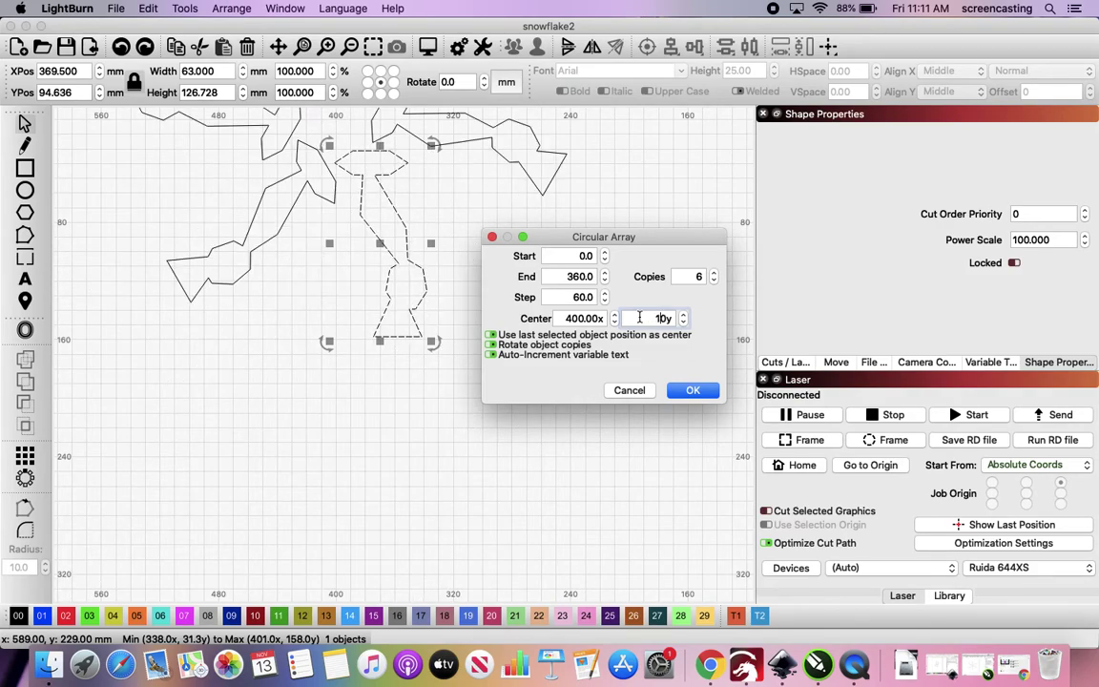
pyautogui.write('4')
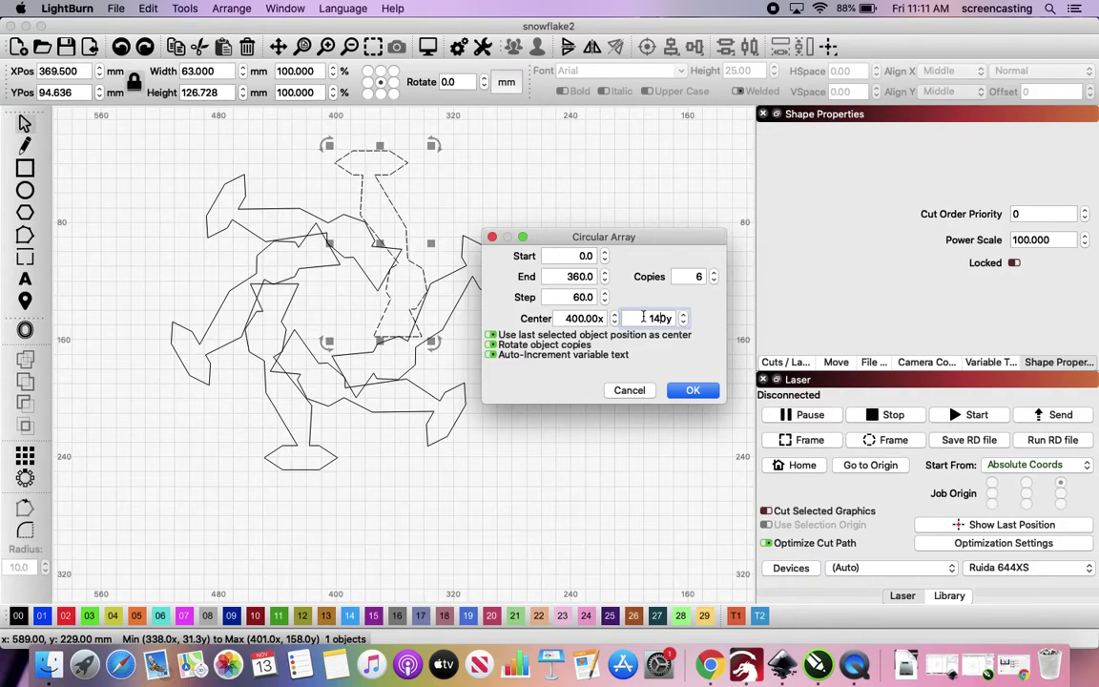
pyautogui.press('BackSpace')
pyautogui.write('6')
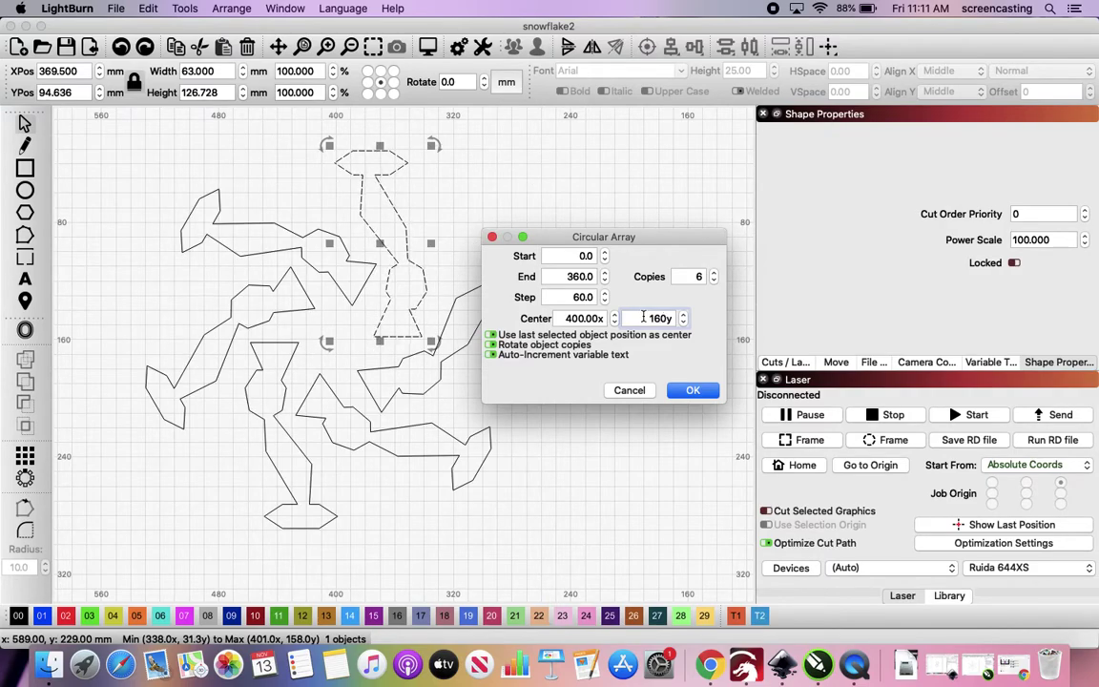
pyautogui.press('BackSpace')
pyautogui.write('7')
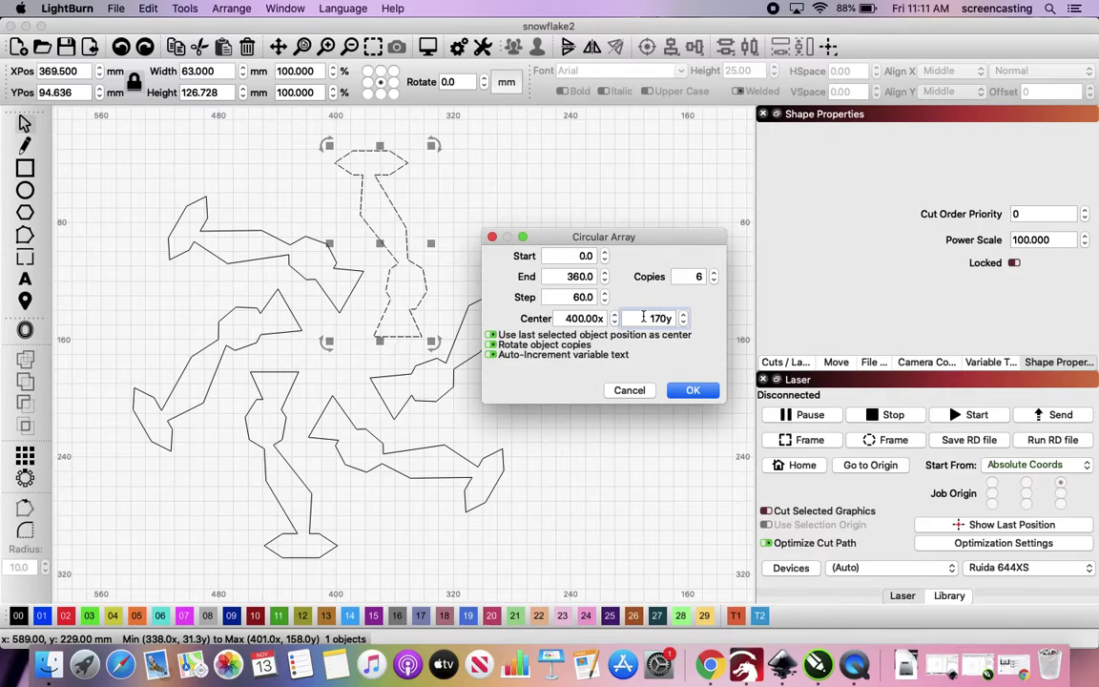
pyautogui.press('BackSpace')
pyautogui.write('8')
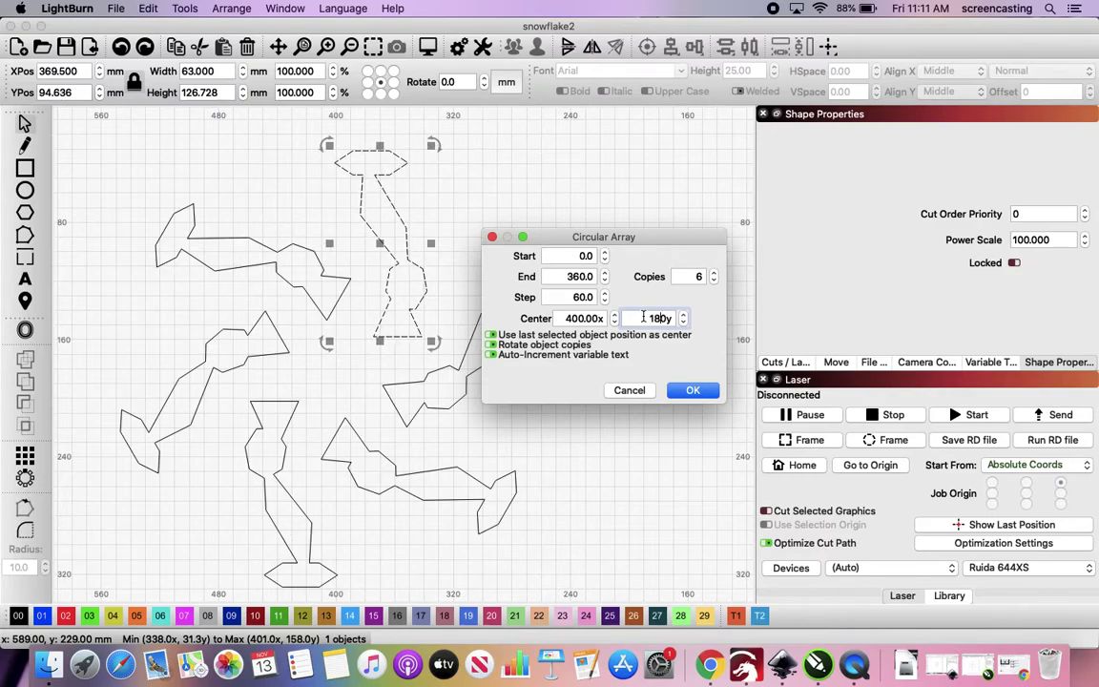
pyautogui.click(582, 318)
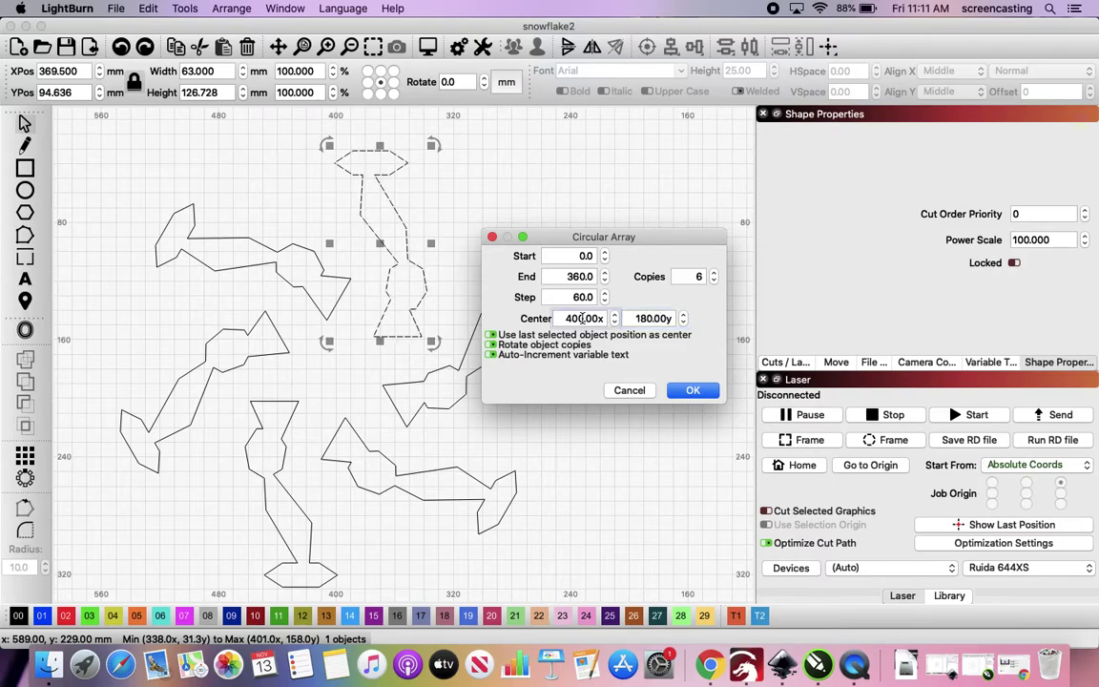
# Try centre X values 350, 340 and 370, settle on 360, and apply the array
pyautogui.press('BackSpace')
pyautogui.press('BackSpace')
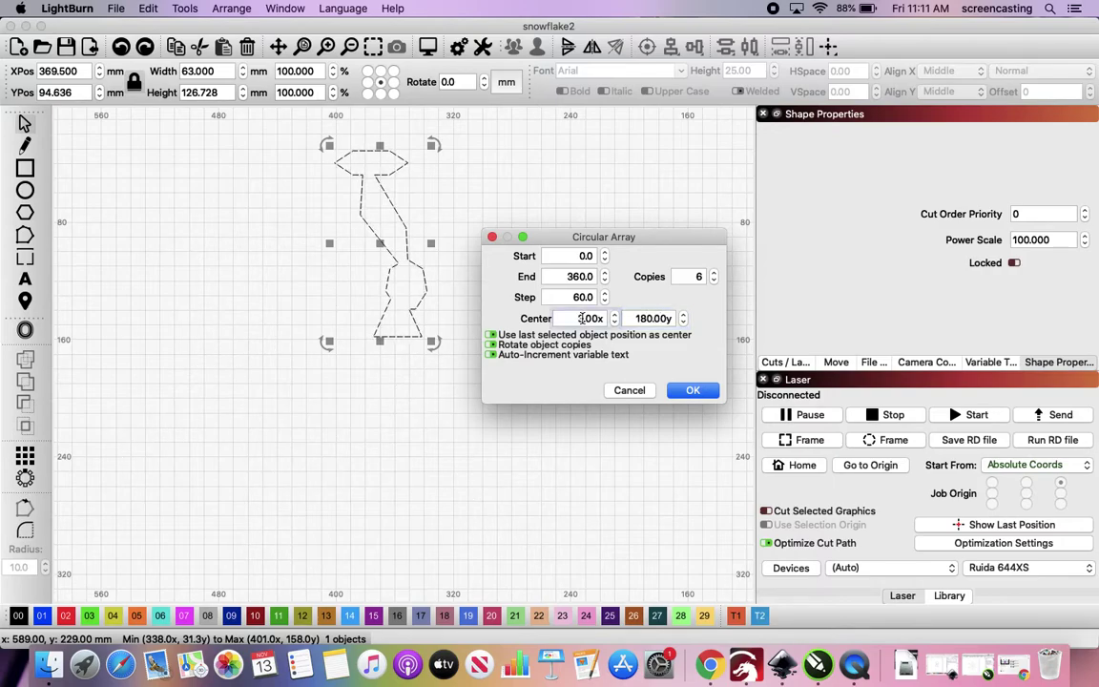
pyautogui.write('350')
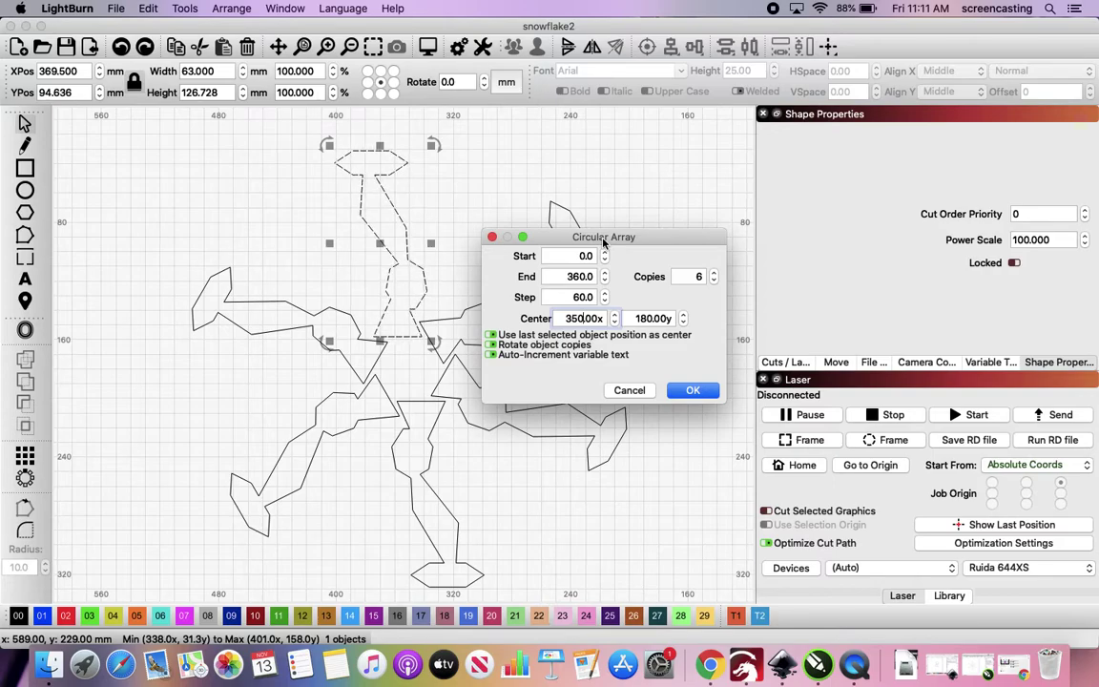
pyautogui.press('BackSpace')
pyautogui.press('BackSpace')
pyautogui.write('40')
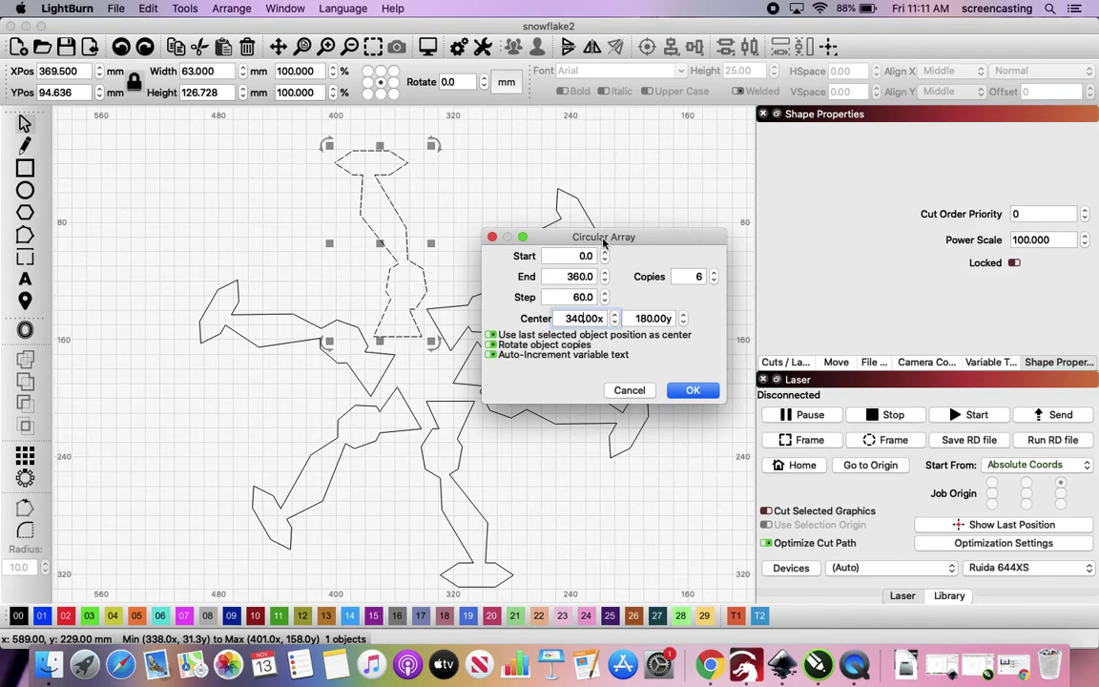
pyautogui.press('BackSpace')
pyautogui.press('BackSpace')
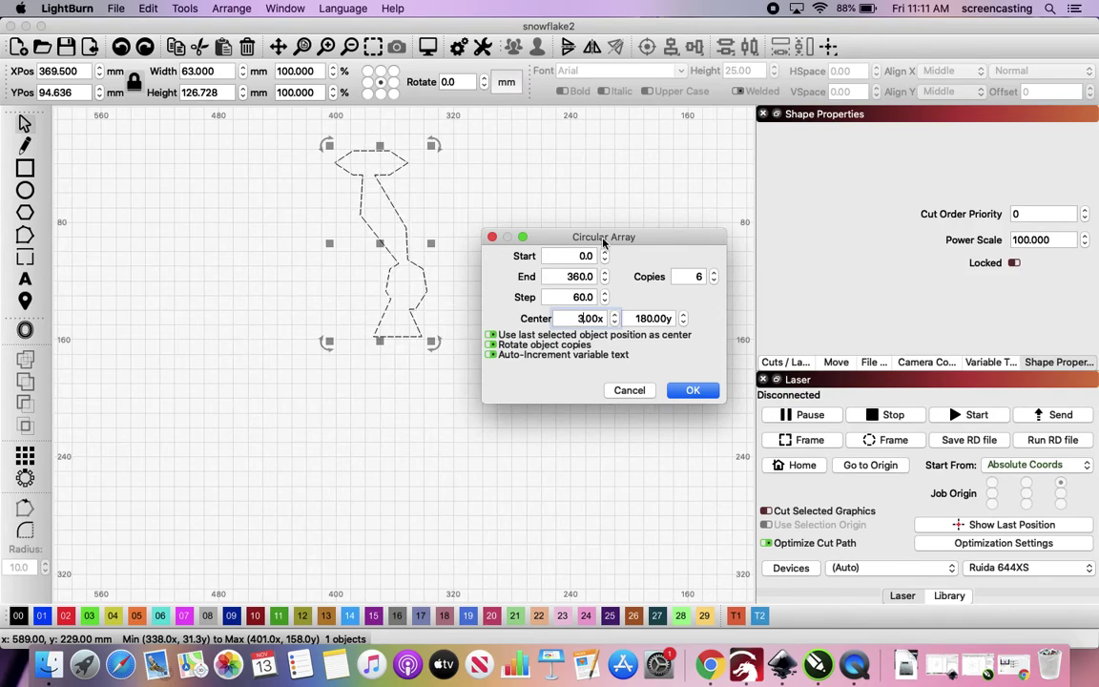
pyautogui.write('70')
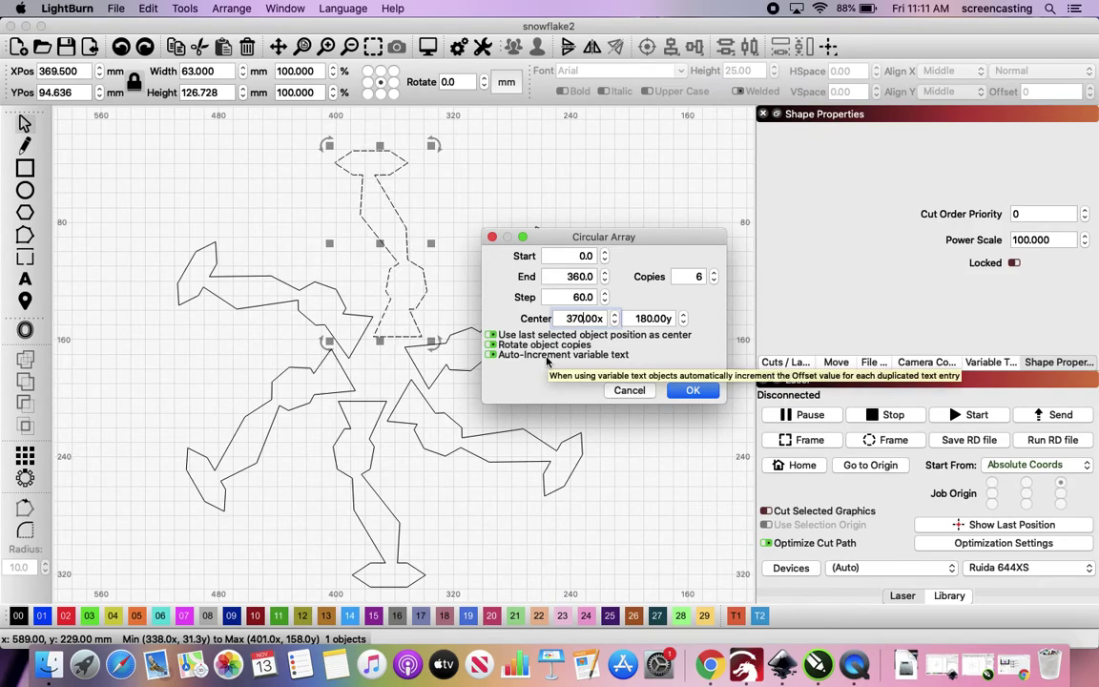
pyautogui.press('BackSpace')
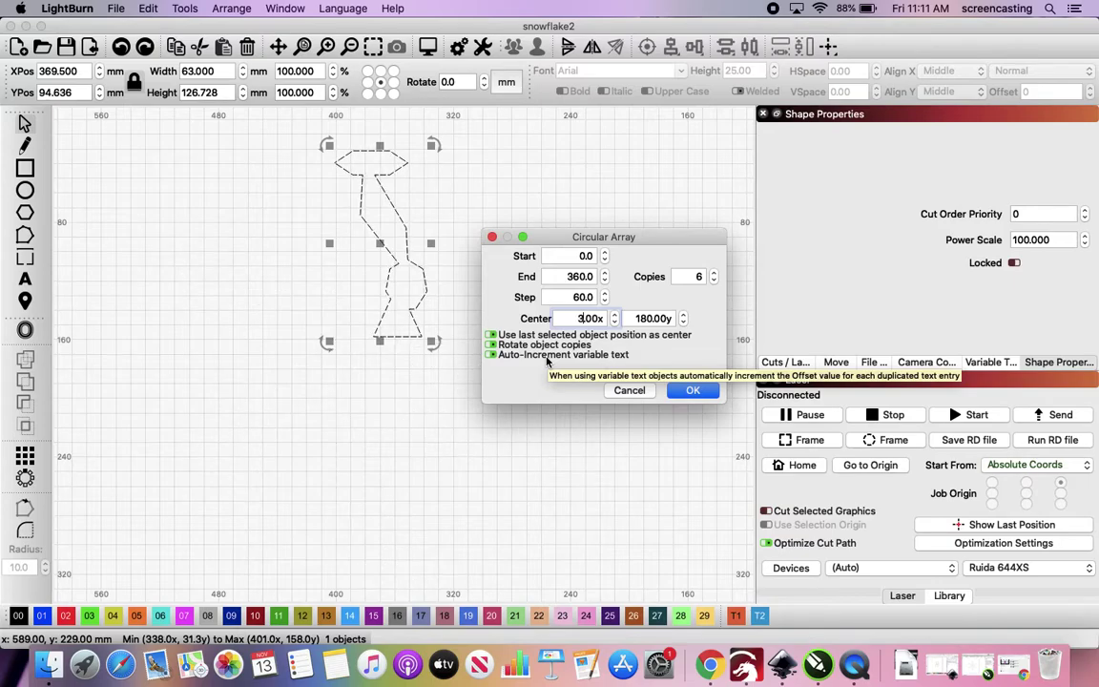
pyautogui.write('60')
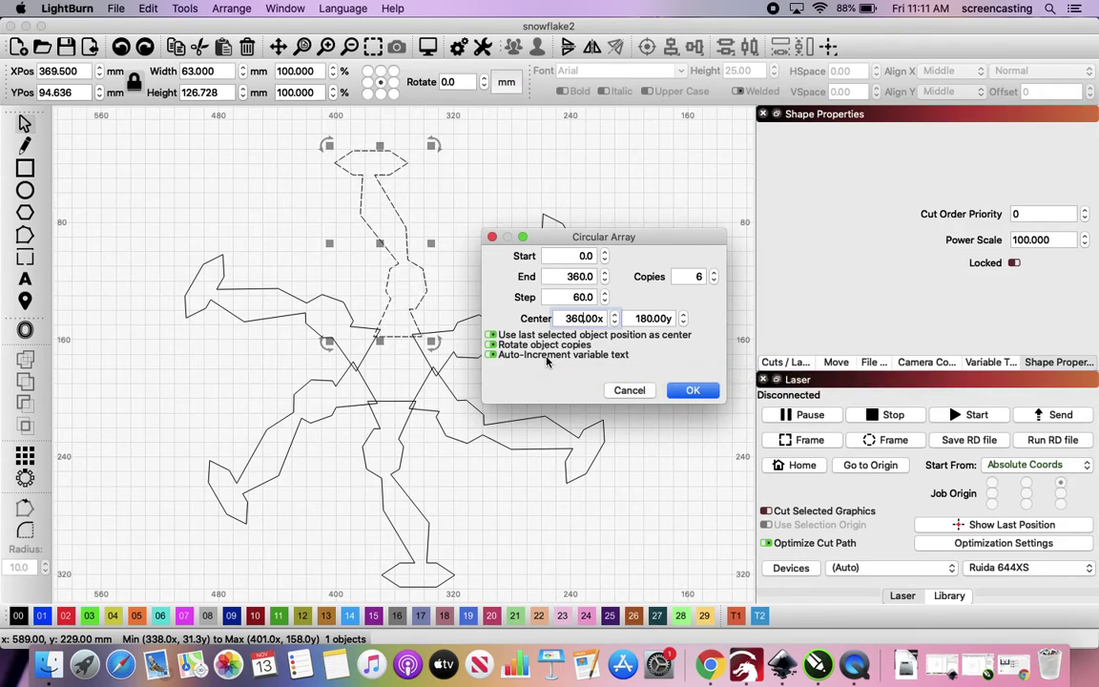
pyautogui.click(687, 393)
pyautogui.click(690, 392)
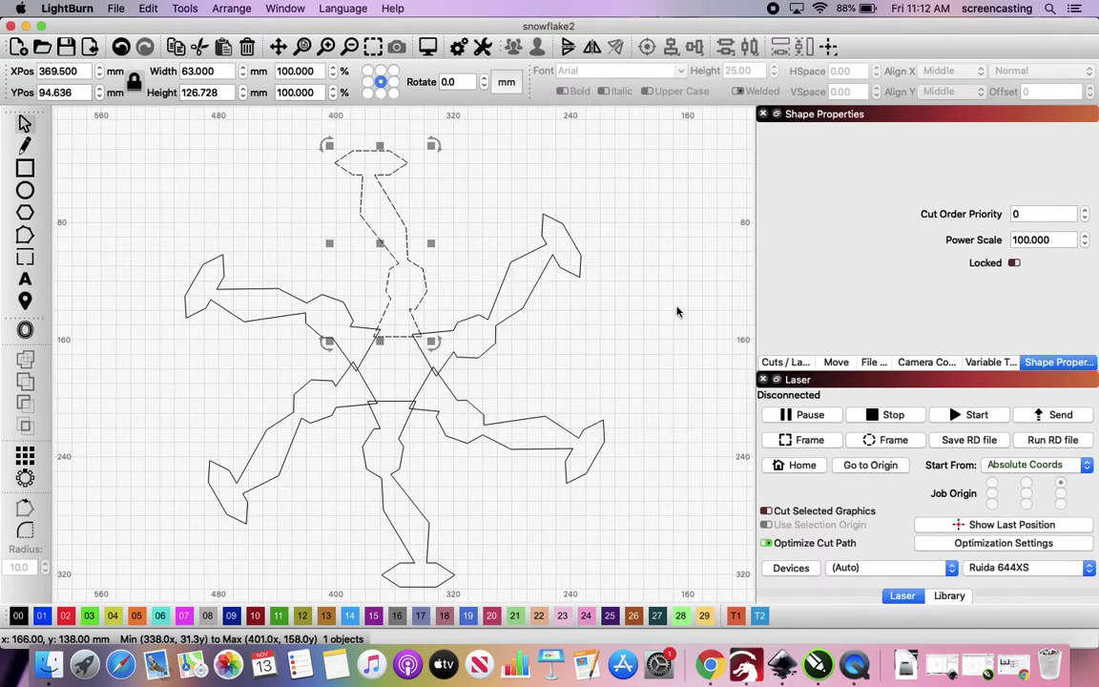
# Select all six arms and weld them into one snowflake outline
pyautogui.click(620, 163)
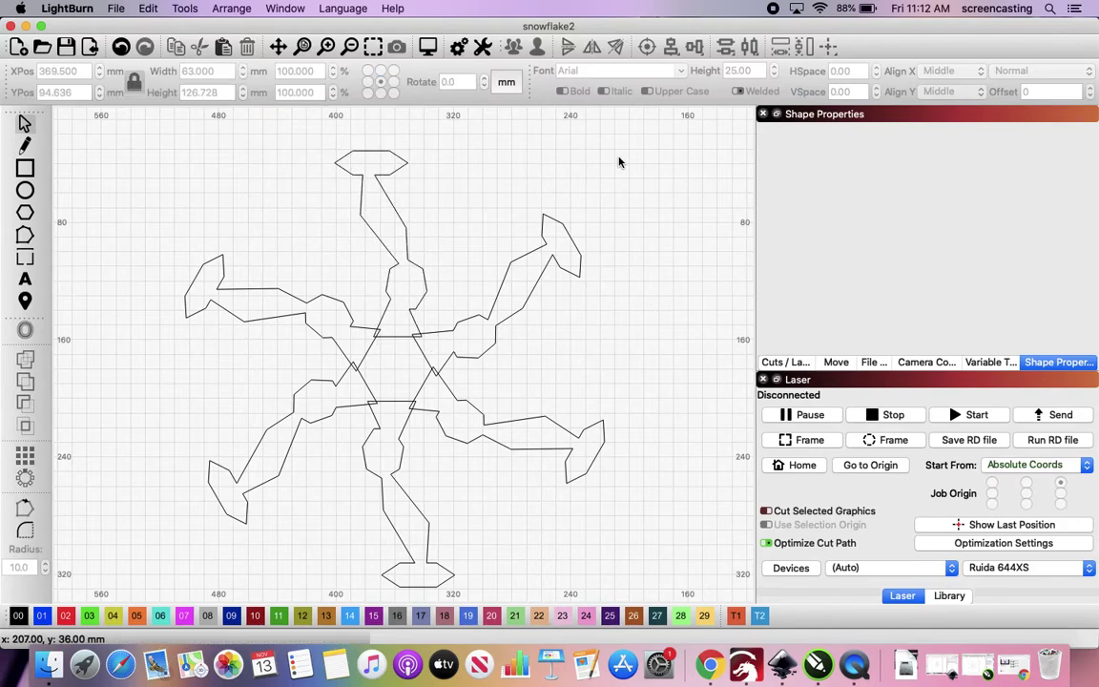
pyautogui.moveTo(128, 141); pyautogui.dragTo(665, 572)
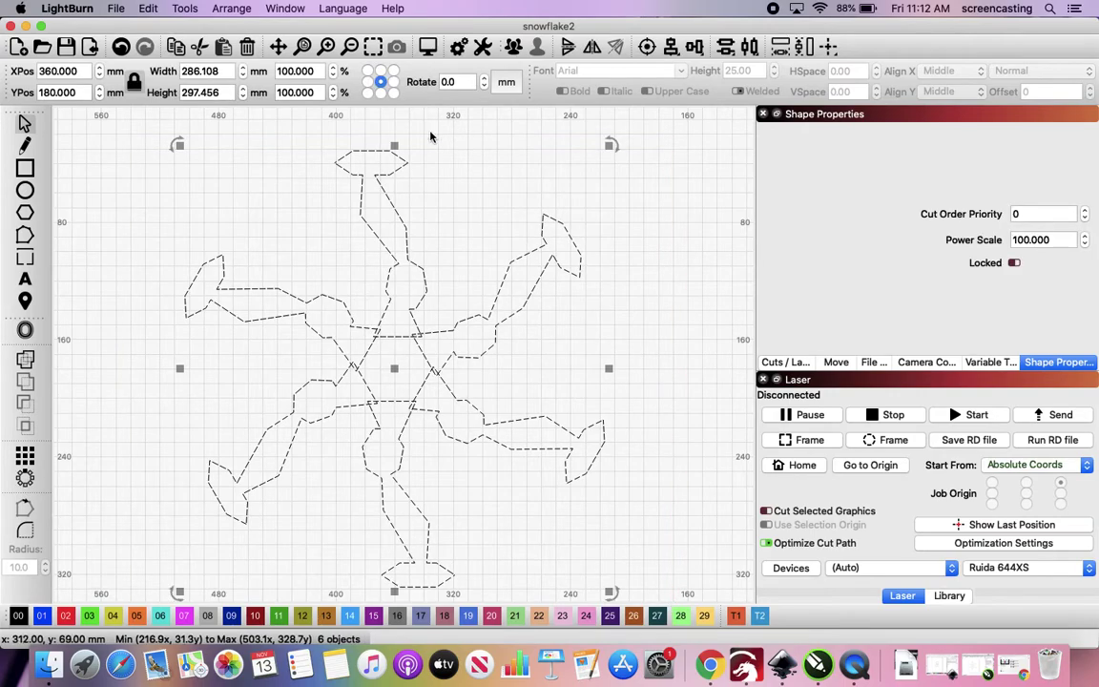
pyautogui.click(181, 9)
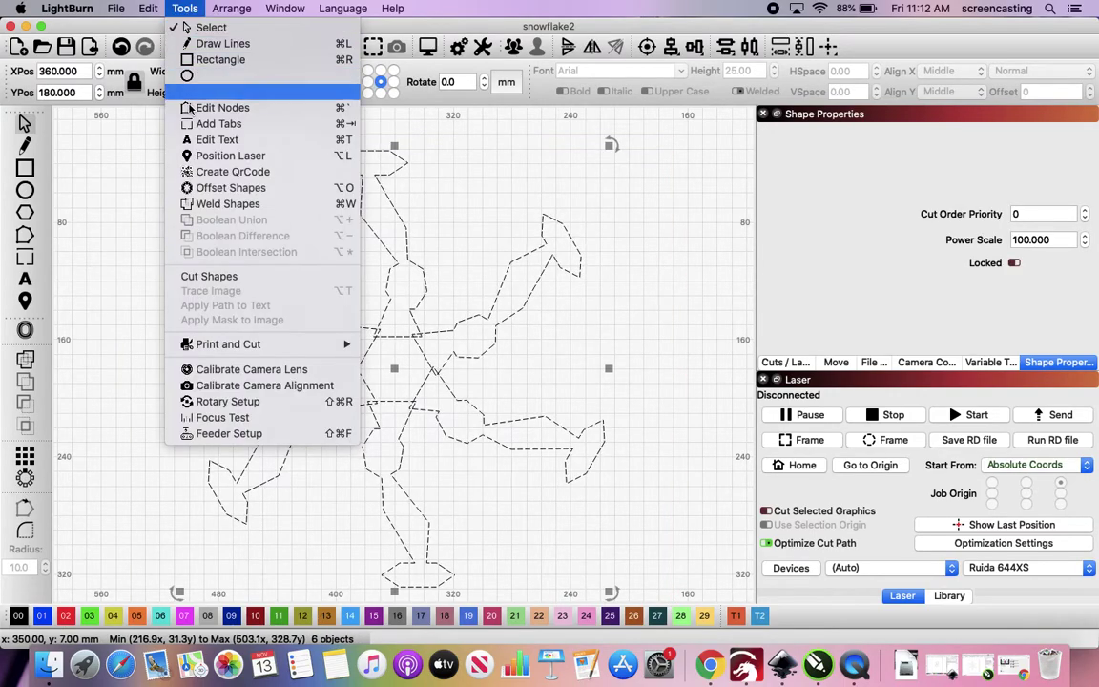
pyautogui.click(191, 203)
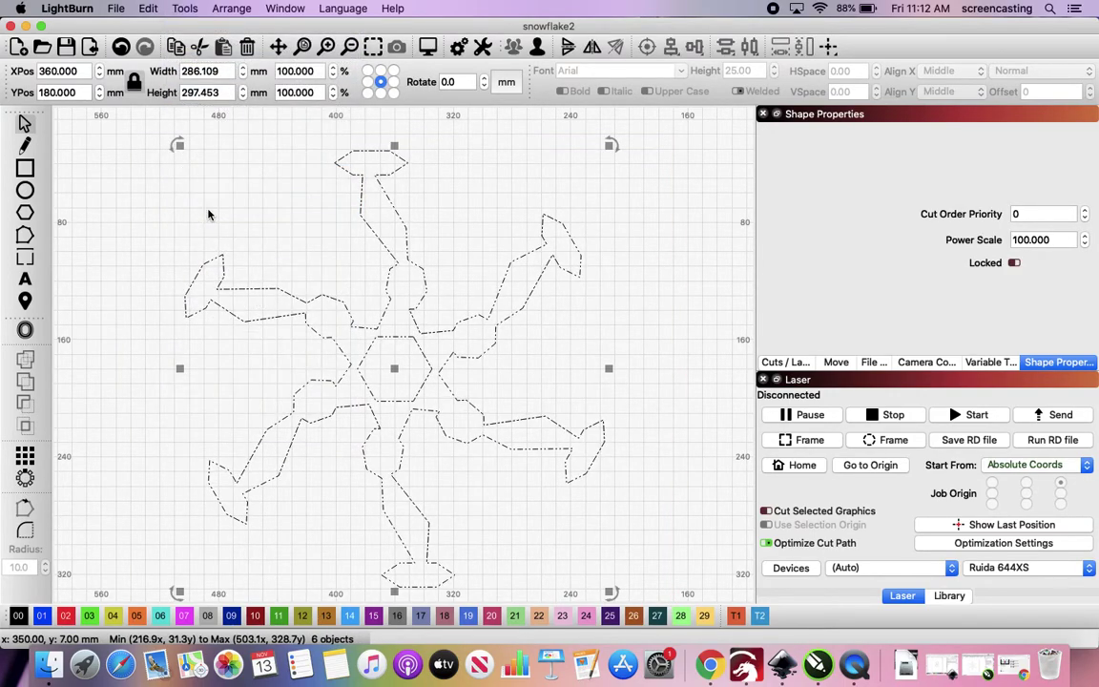
pyautogui.click(648, 208)
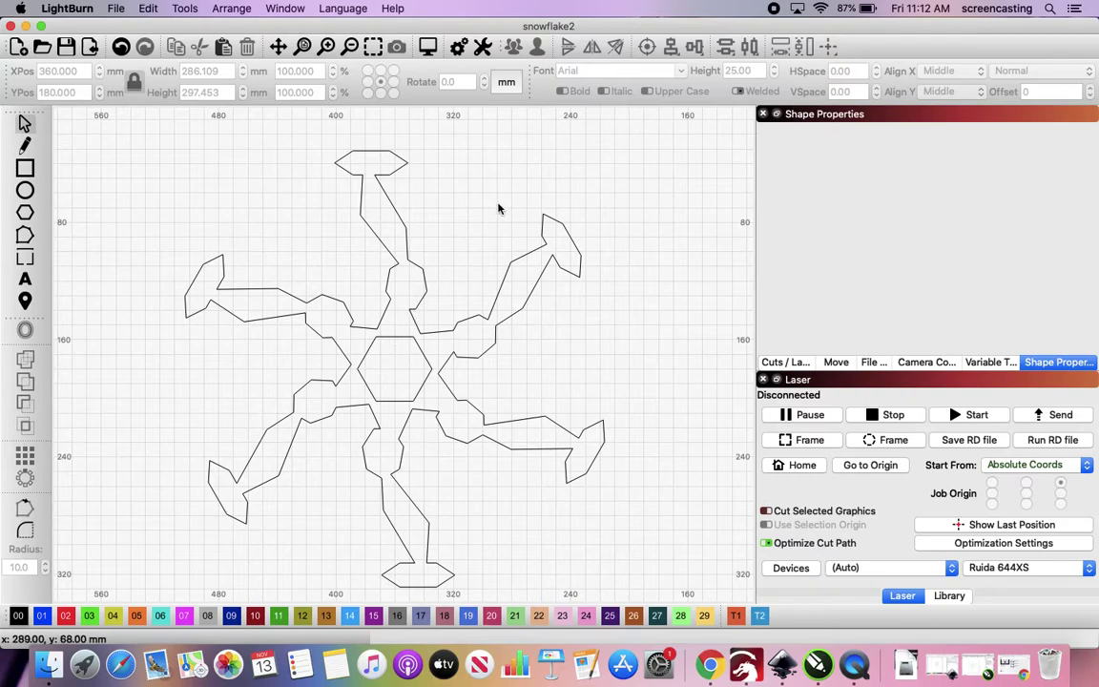
# Ungroup the selected snowflake, then pick out the central hexagon and delete it
pyautogui.moveTo(144, 138); pyautogui.dragTo(261, 138)
pyautogui.moveTo(430, 207); pyautogui.dragTo(653, 602)
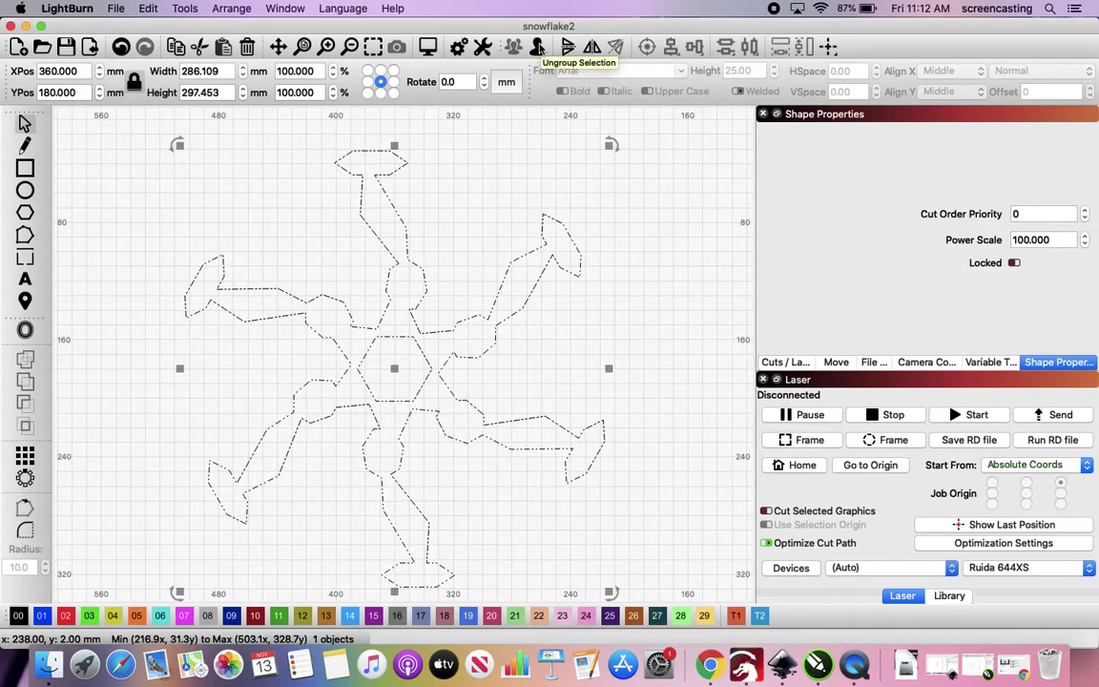
pyautogui.click(537, 48)
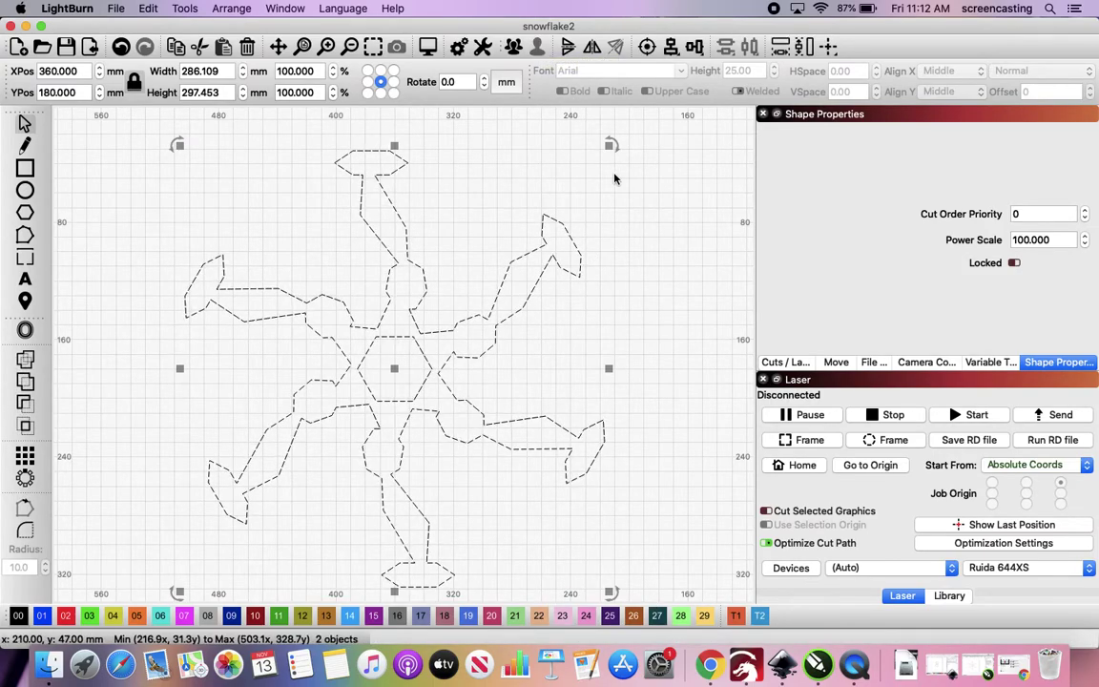
pyautogui.click(552, 154)
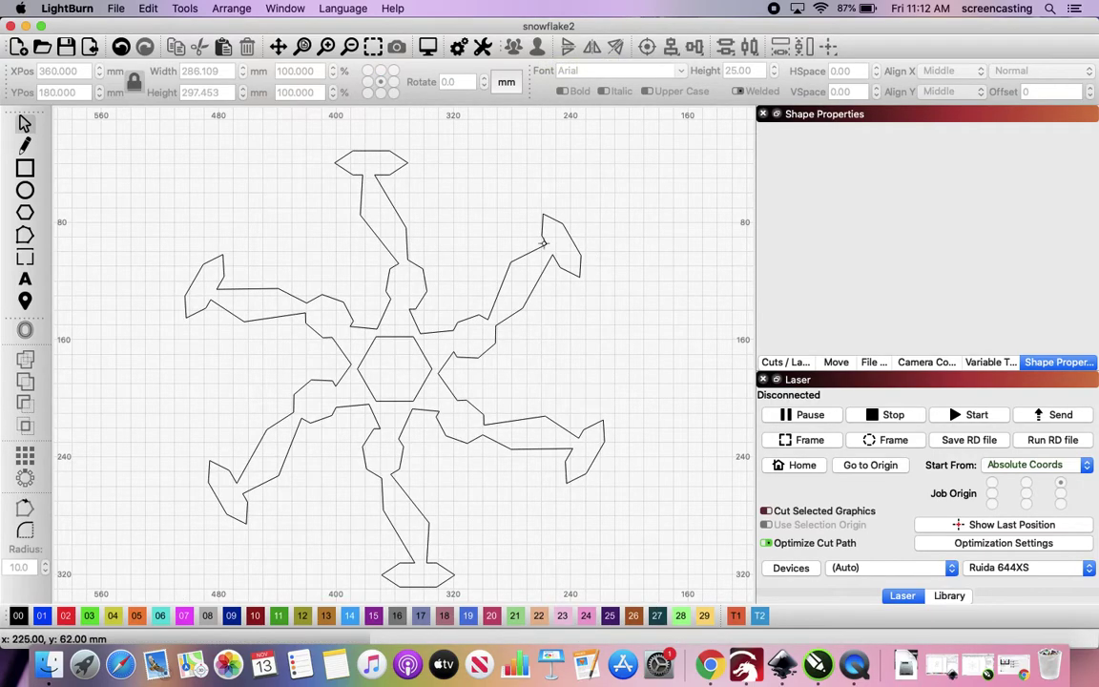
pyautogui.click(367, 222)
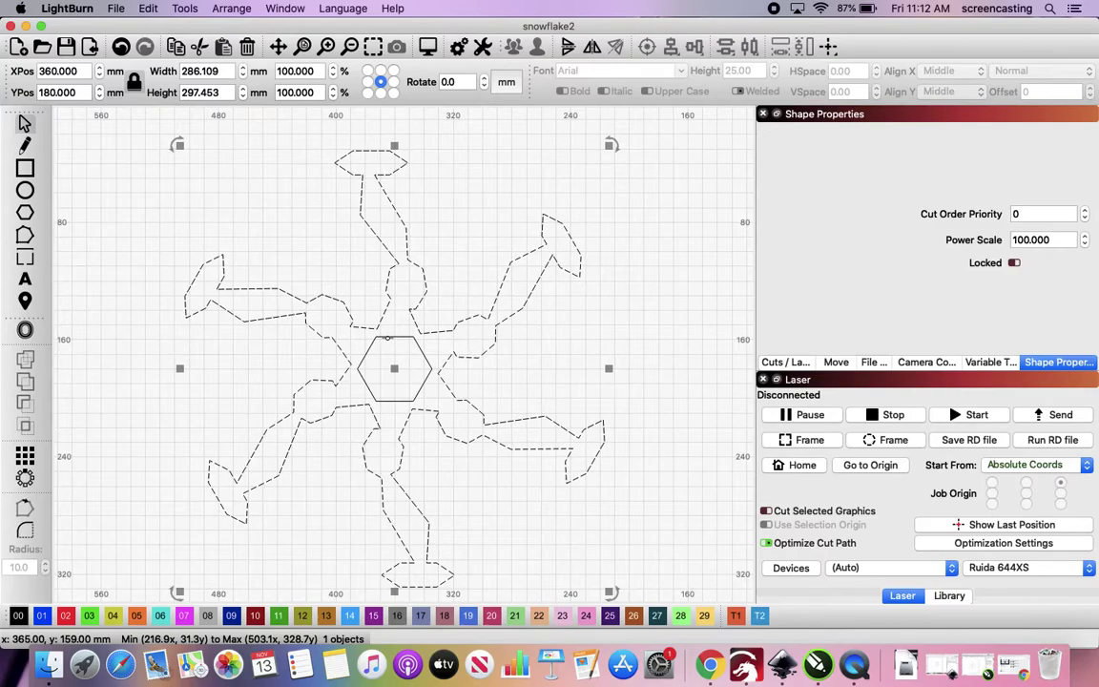
pyautogui.click(489, 231)
pyautogui.click(394, 336)
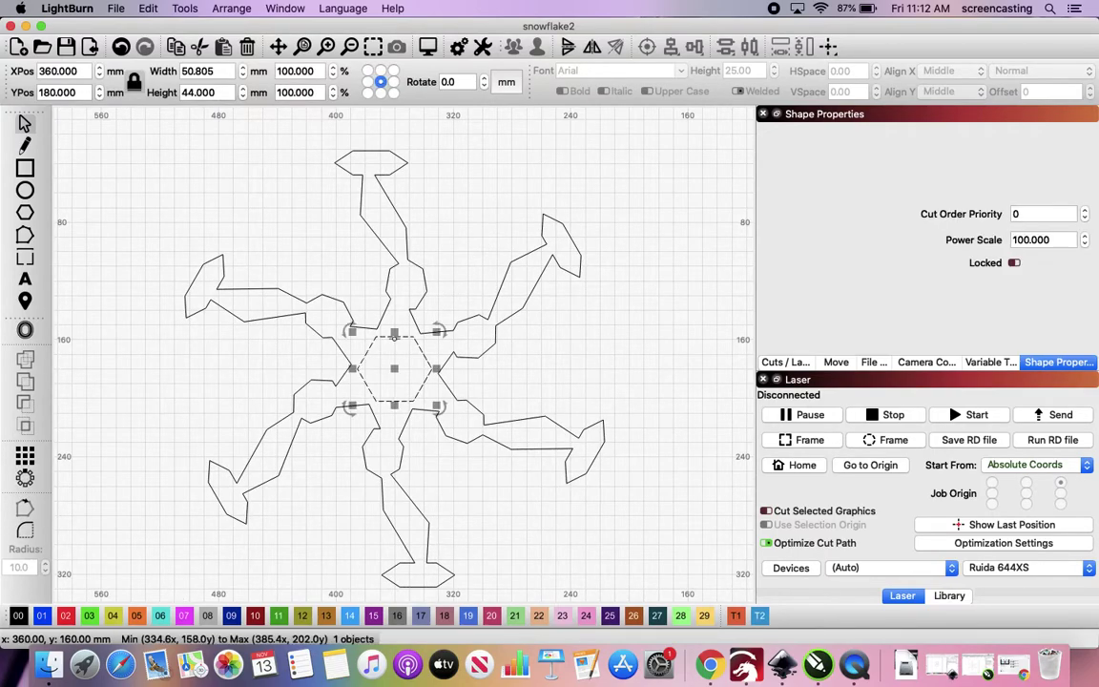
pyautogui.press('Delete')
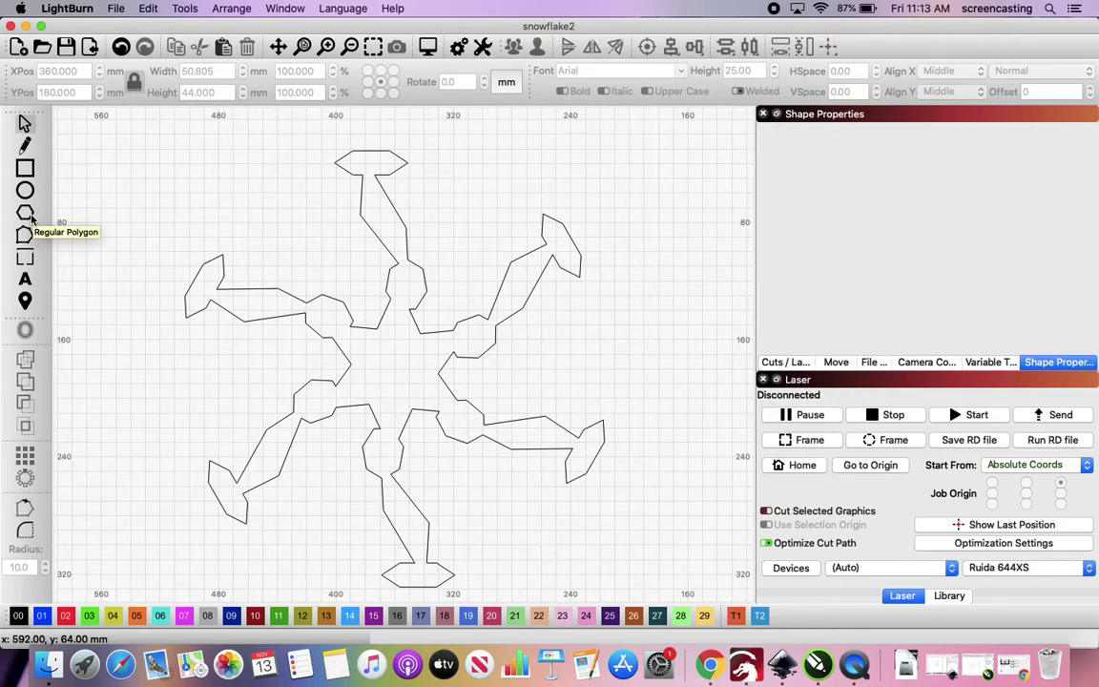
# Restore the deleted hexagon and shrink it to about 28.9 × 25 mm
pyautogui.press('super+z')
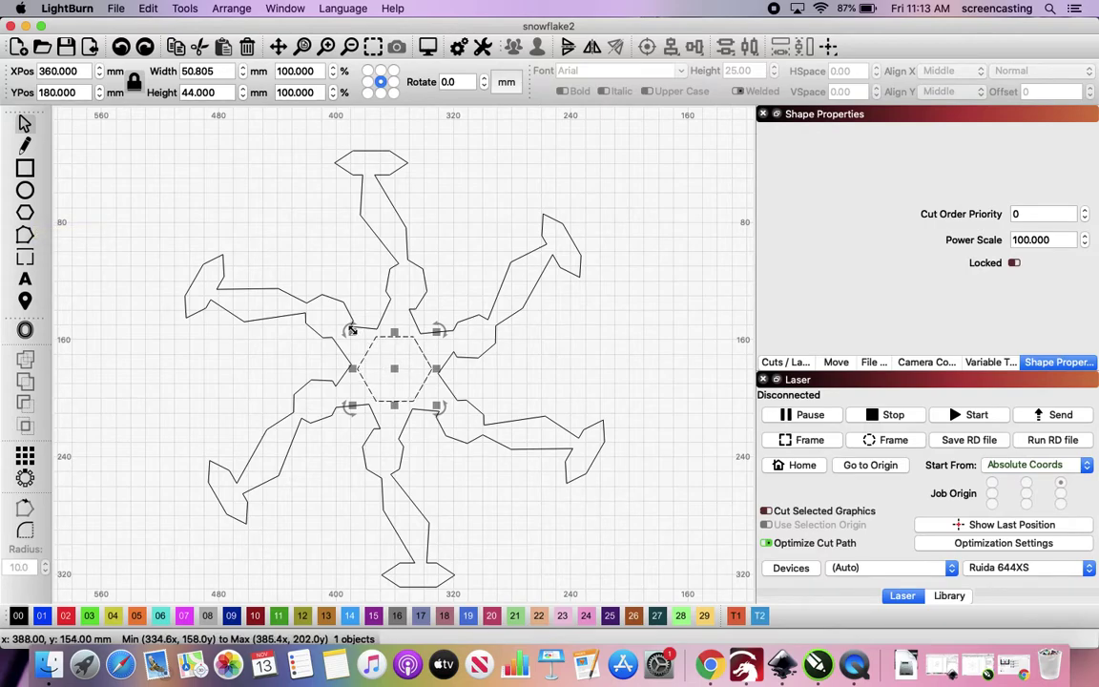
pyautogui.moveTo(351, 329); pyautogui.dragTo(383, 364)
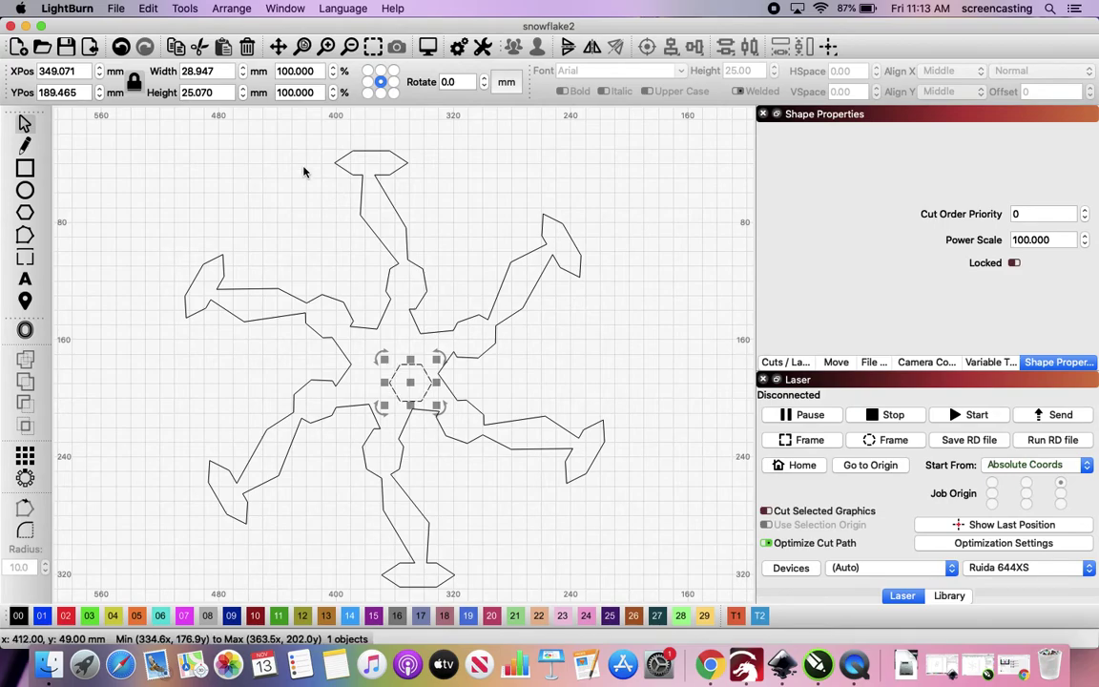
pyautogui.click(185, 155)
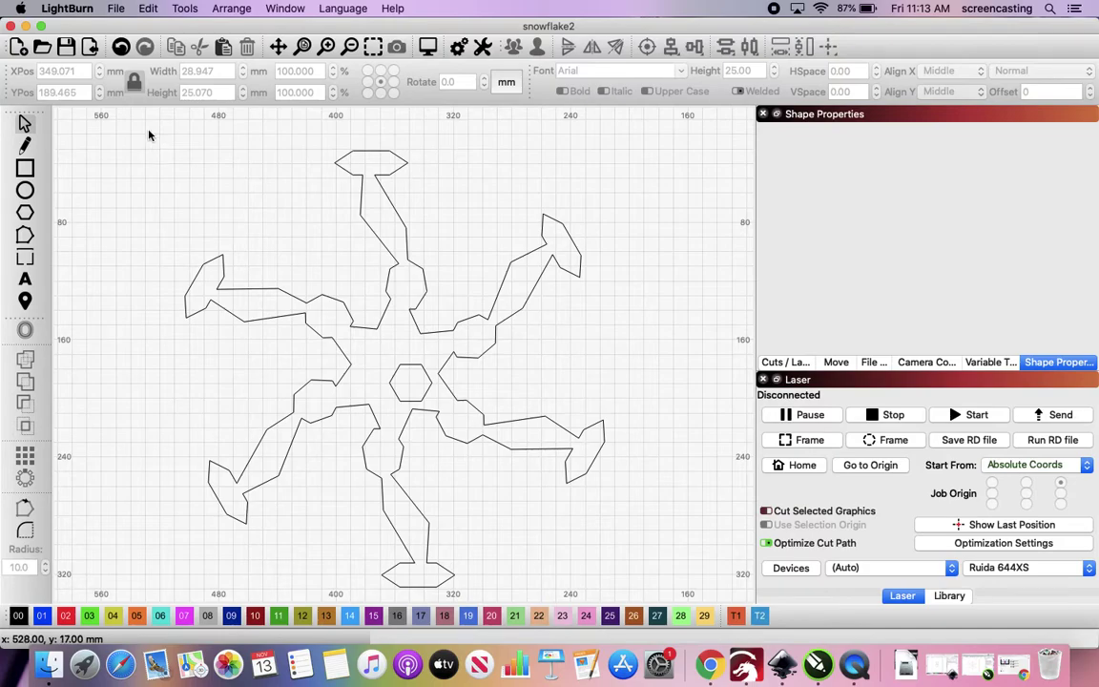
pyautogui.press('super+z')
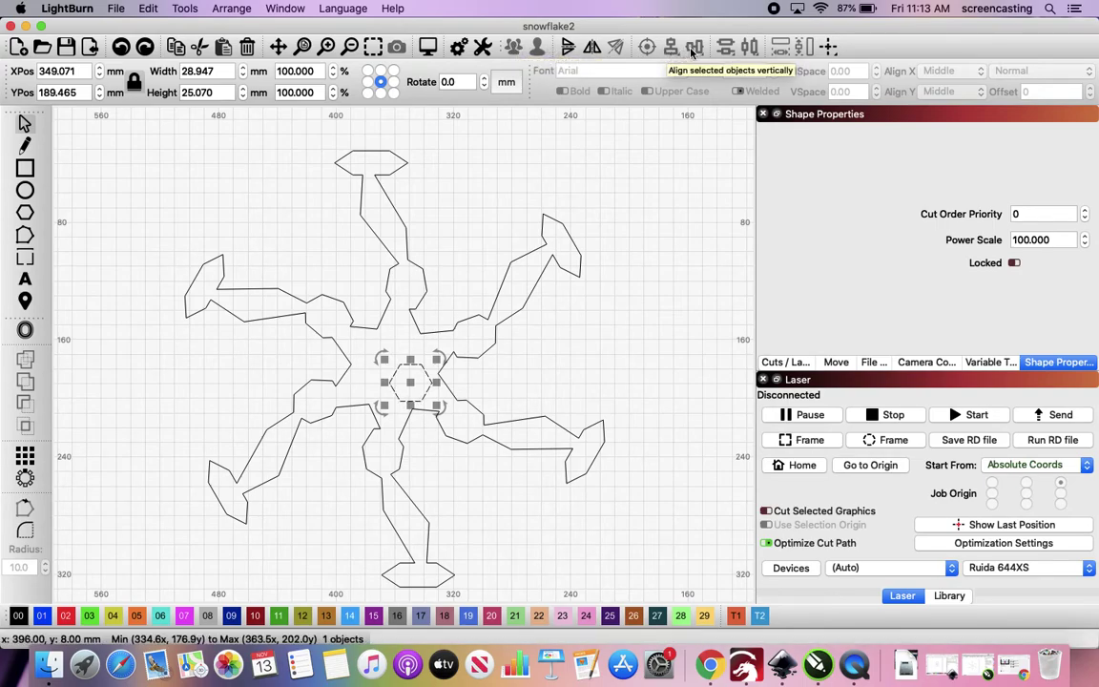
# Centre the hexagon on the snowflake outline horizontally and vertically
pyautogui.keyDown('shift'); pyautogui.click(389, 173); pyautogui.keyUp('shift')
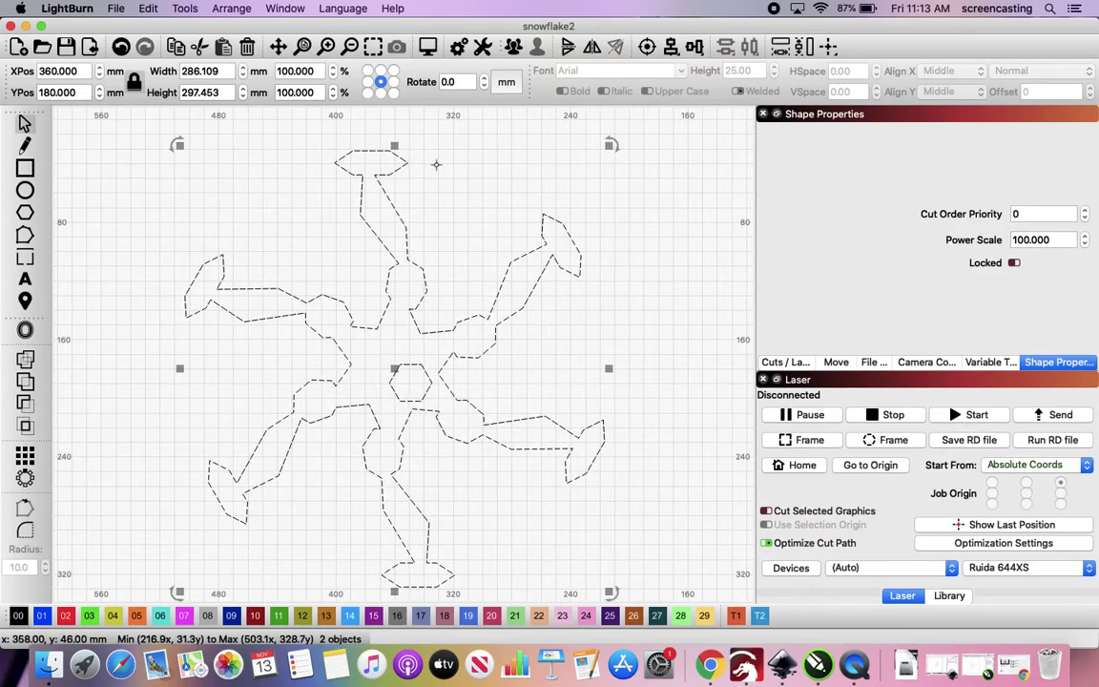
pyautogui.click(670, 48)
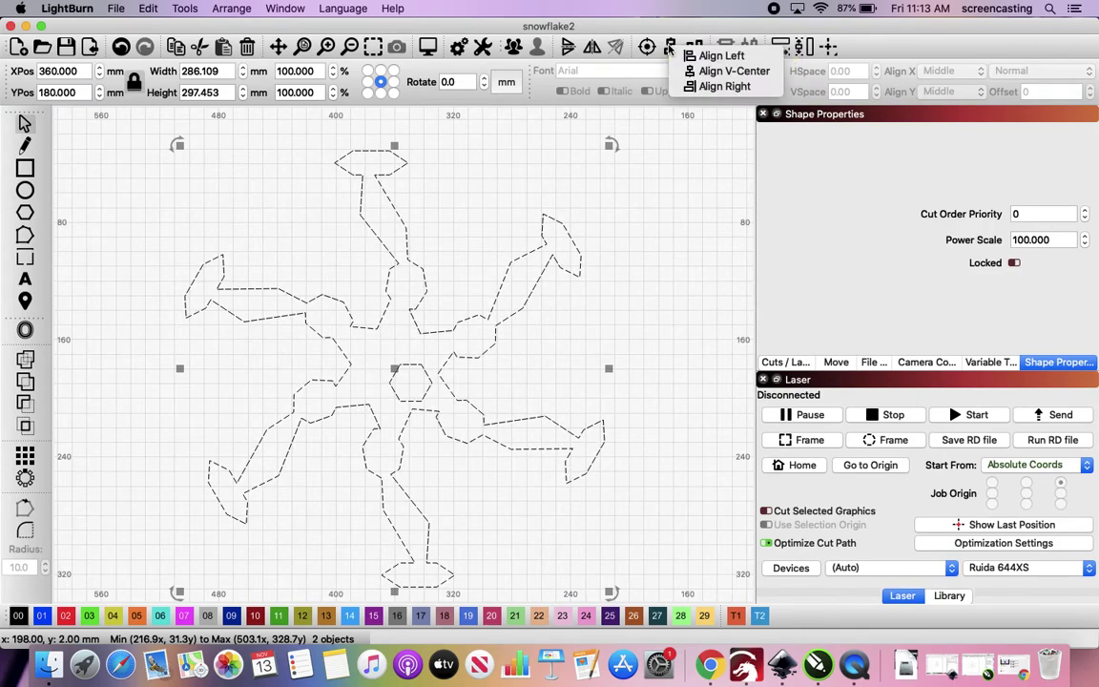
pyautogui.click(712, 71)
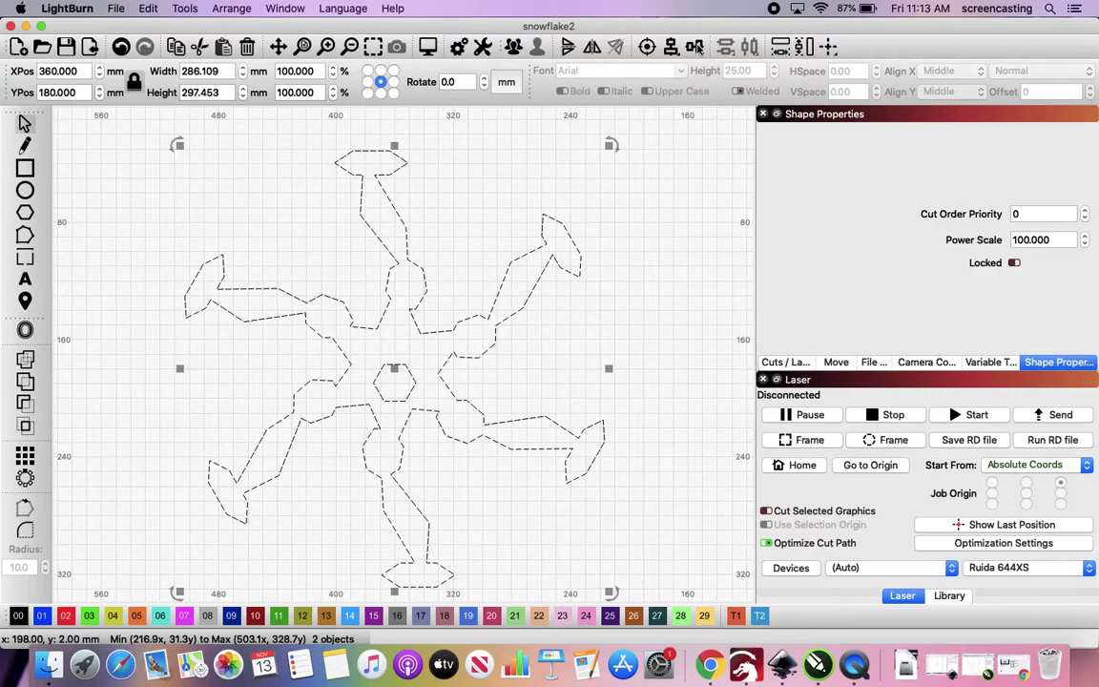
pyautogui.click(694, 48)
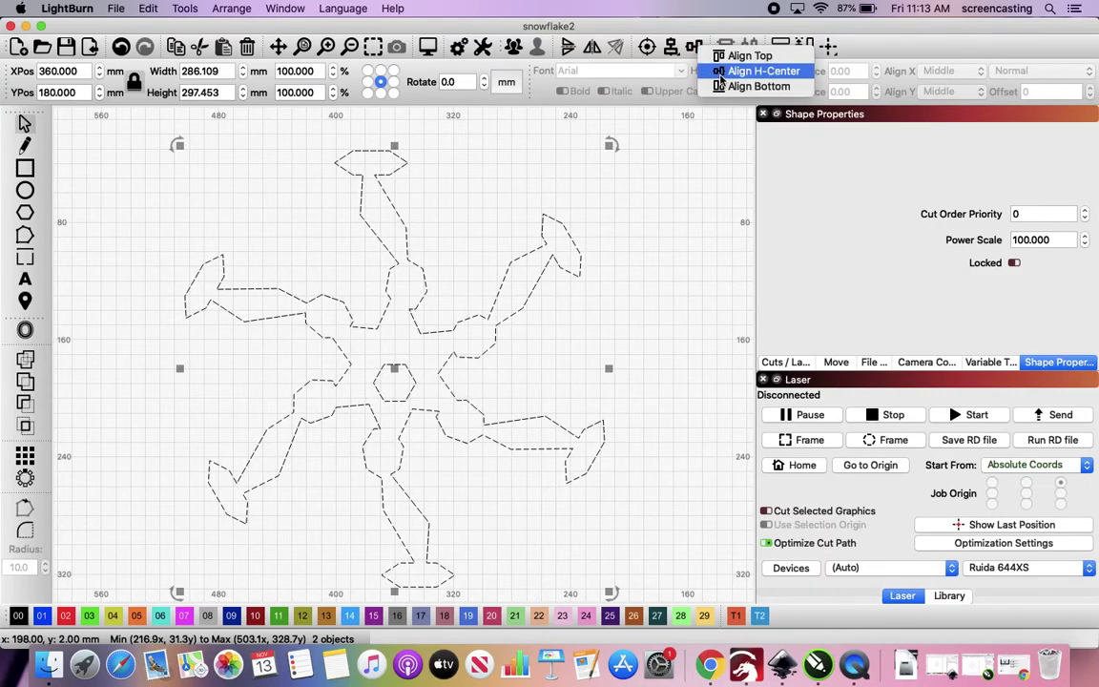
pyautogui.click(722, 74)
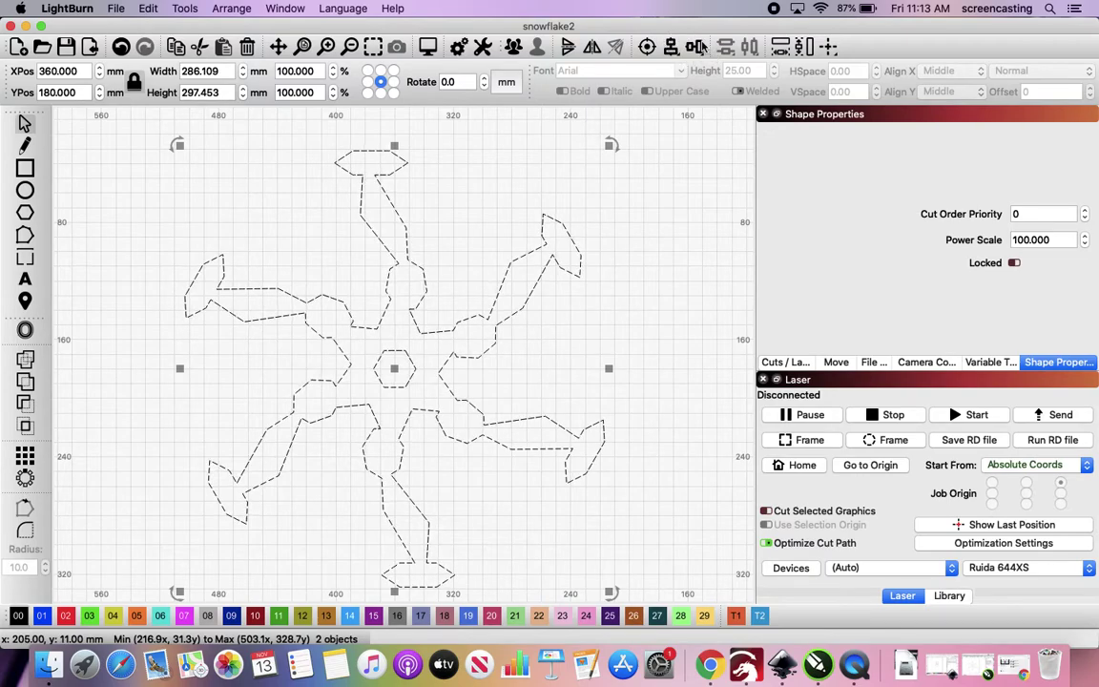
# Clear the selection, show the Cuts / Layers list, and pick a drawing tool
pyautogui.click(490, 201)
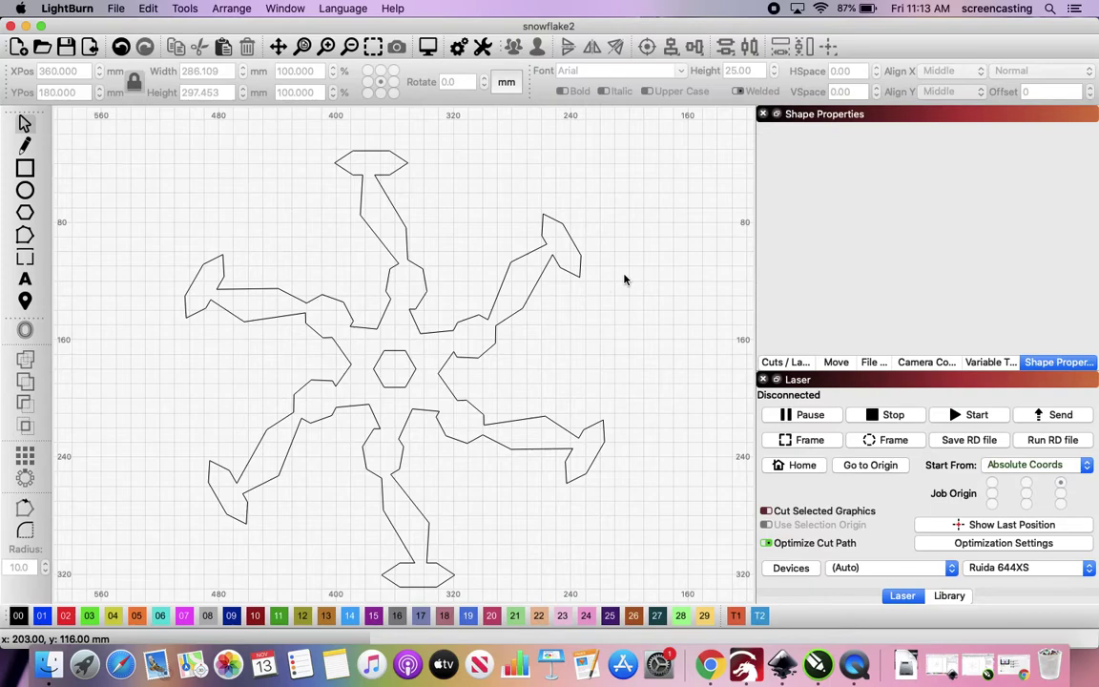
pyautogui.click(785, 362)
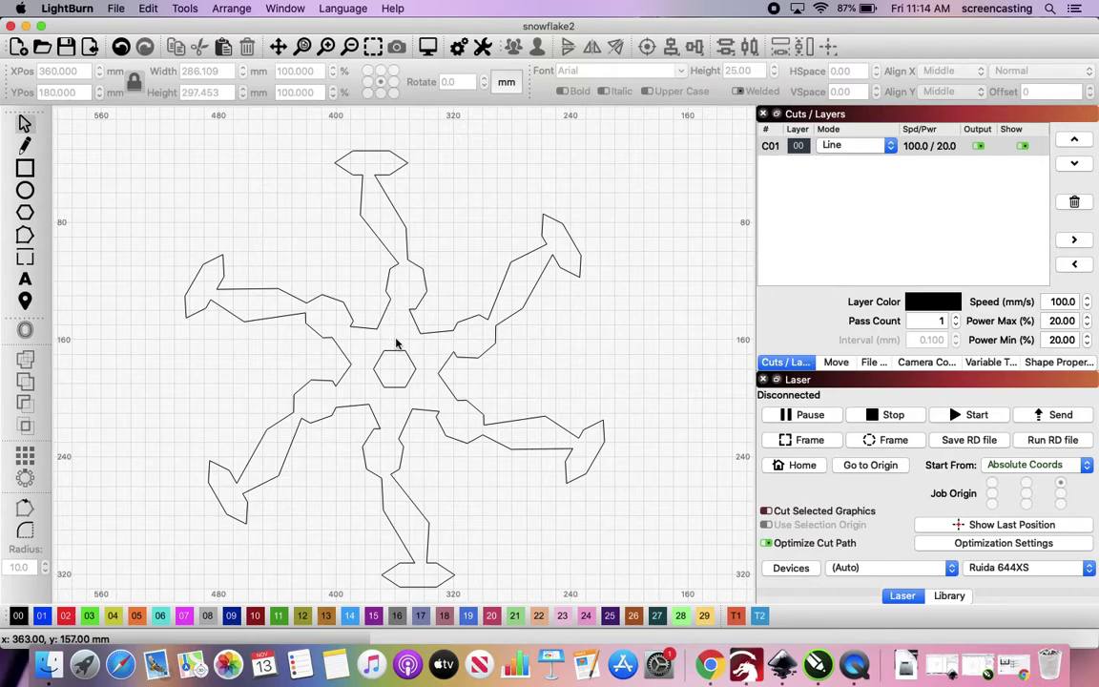
pyautogui.click(25, 147)
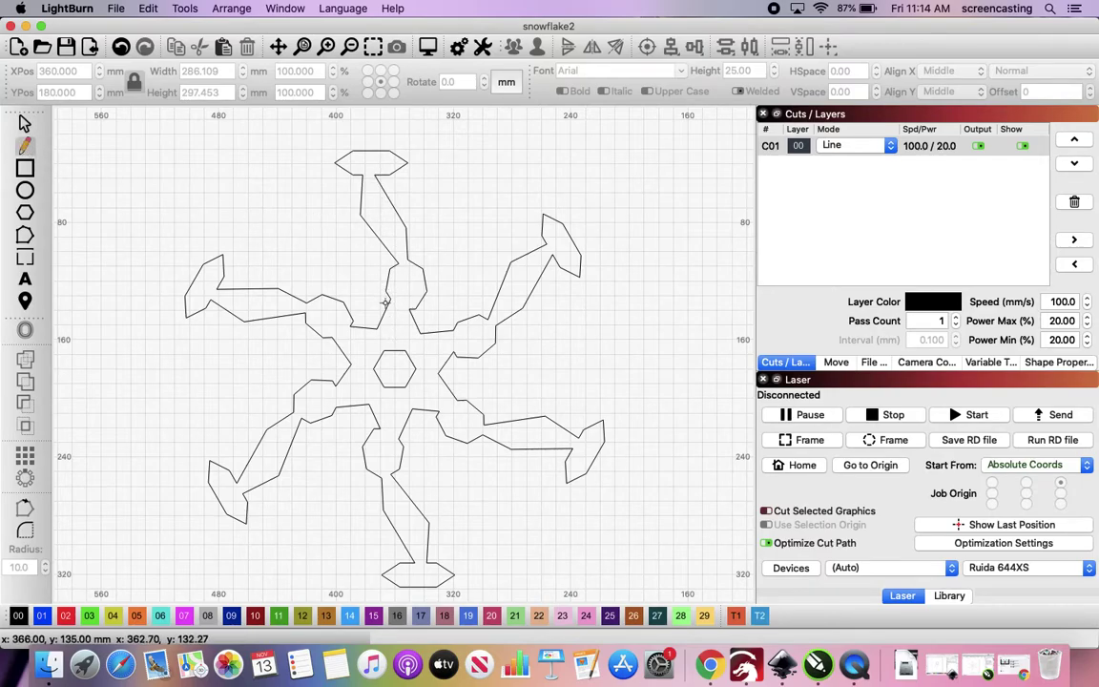
# Draw an 8 mm circle and move it onto the upper arm at X 346.583, Y 124.637
pyautogui.click(25, 190)
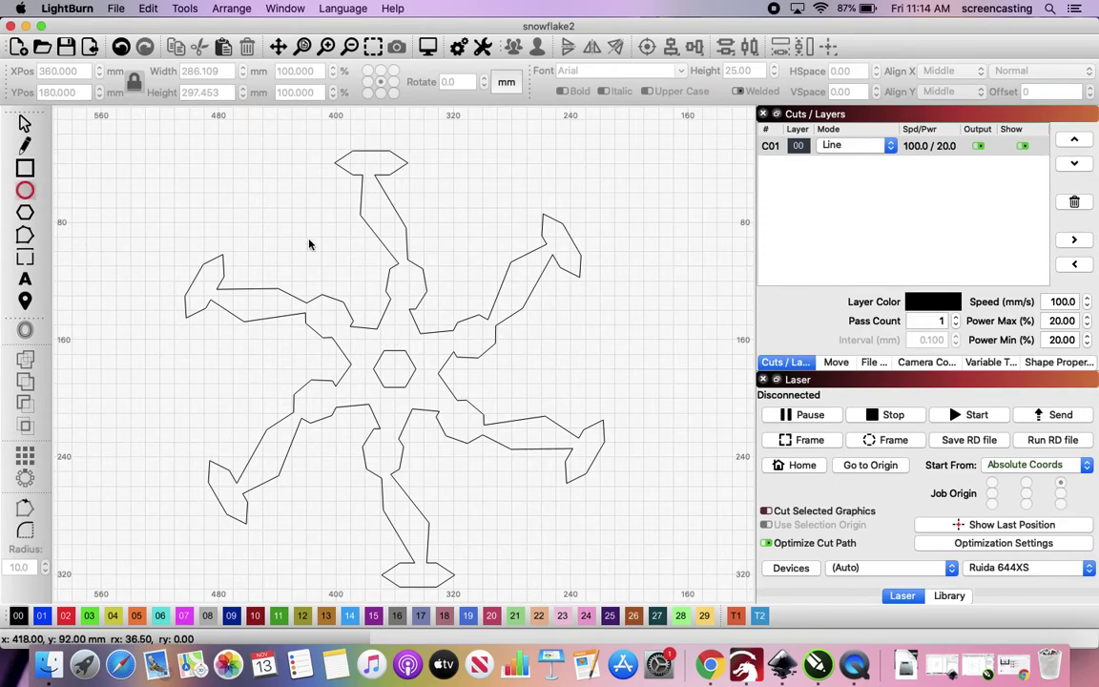
pyautogui.moveTo(402, 276); pyautogui.dragTo(412, 289)
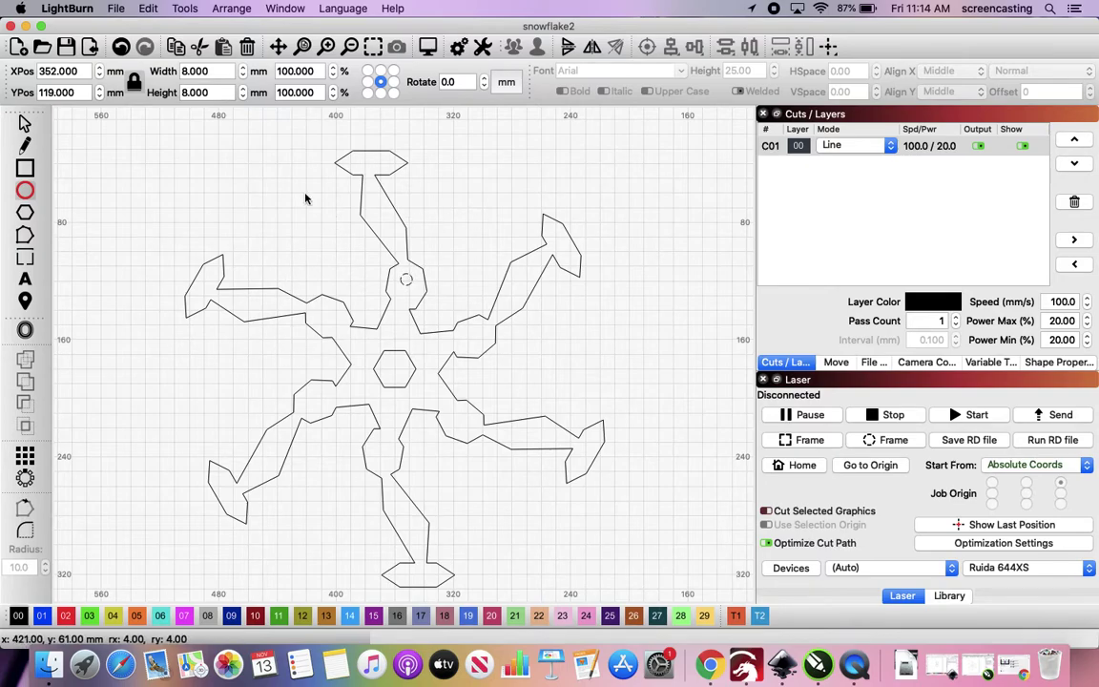
pyautogui.click(24, 122)
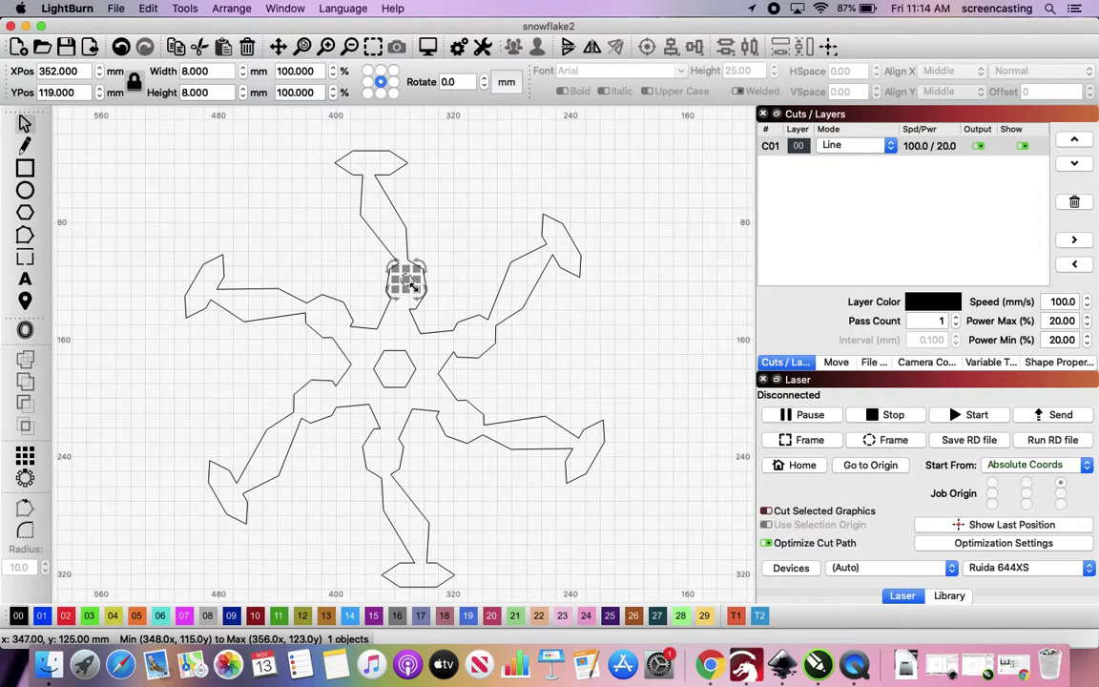
pyautogui.moveTo(412, 287); pyautogui.dragTo(414, 287)
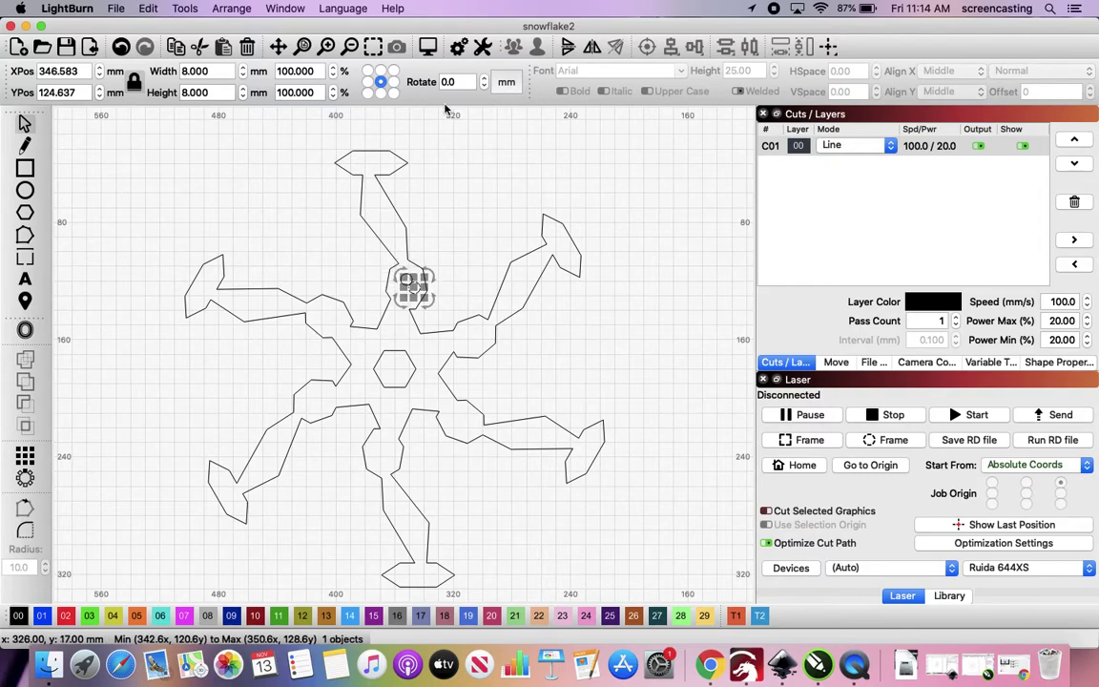
# Edit the circle's transform field and try a six-copy circular array of it
pyautogui.click(459, 79)
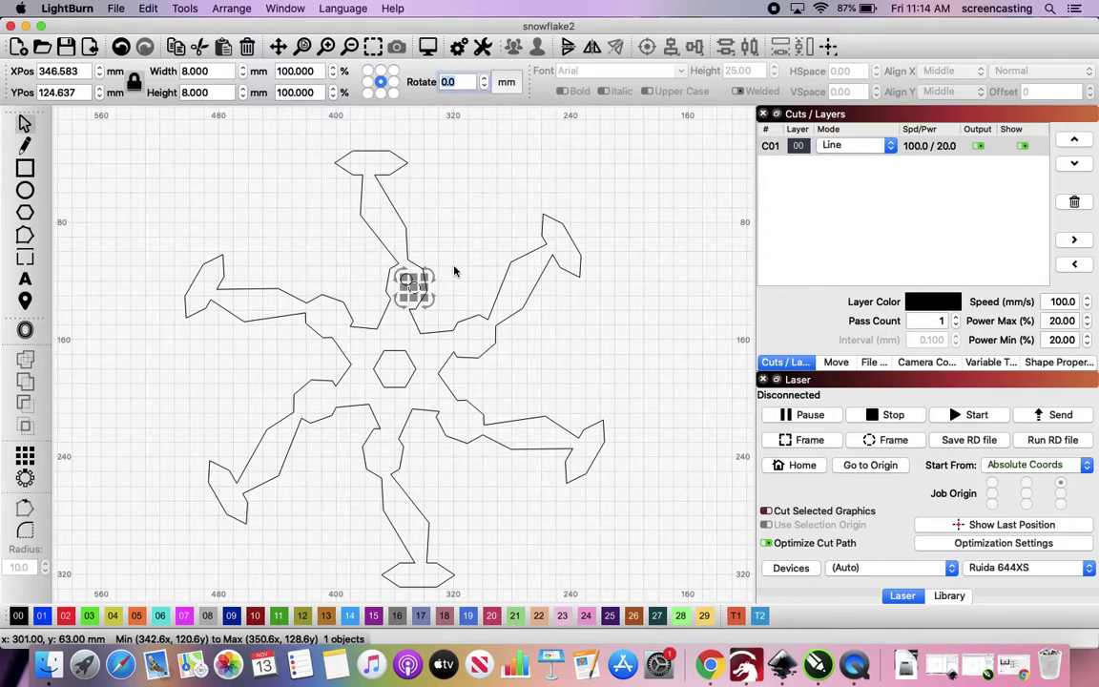
pyautogui.click(25, 477)
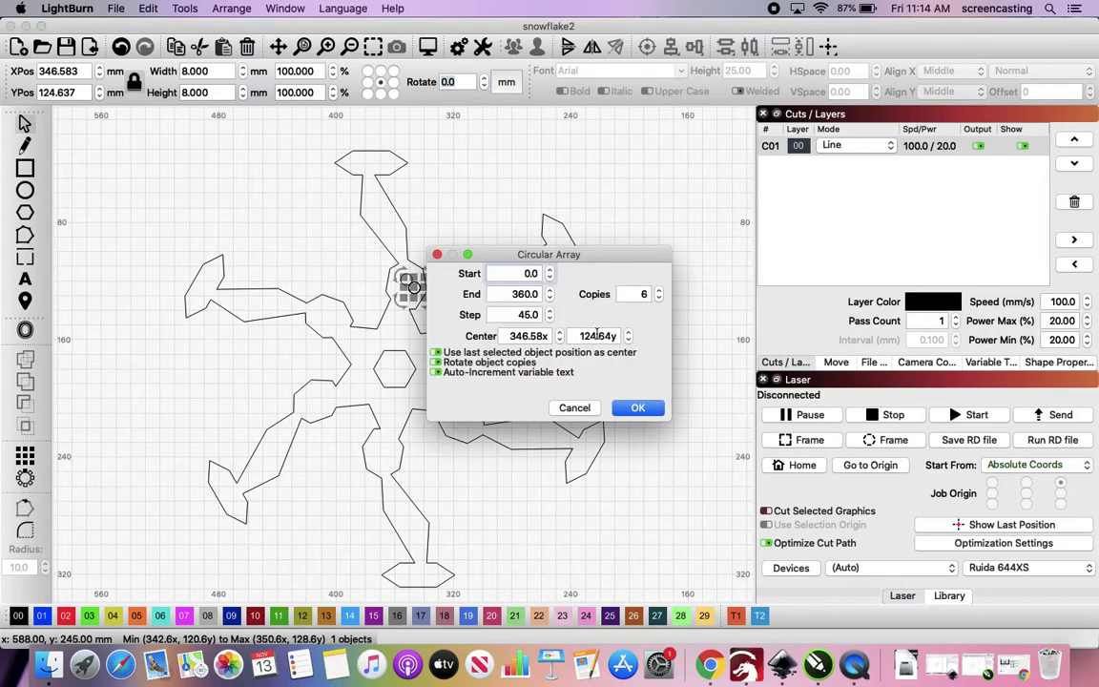
pyautogui.click(637, 407)
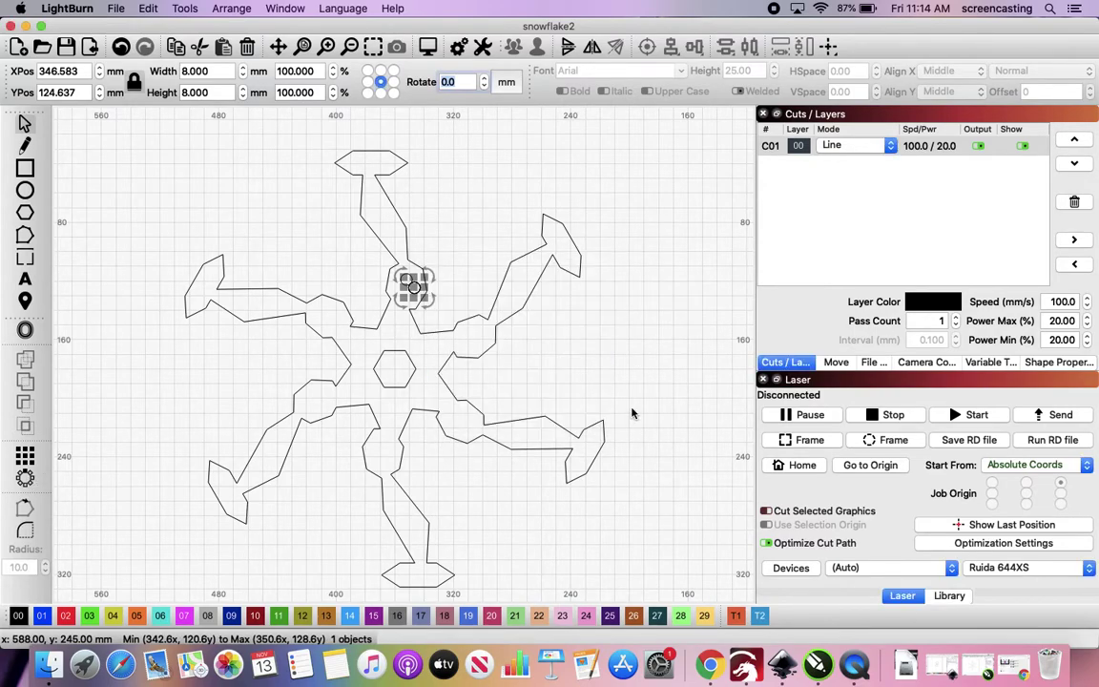
# Get the small circle on the top arm selected on its own
pyautogui.click(414, 287)
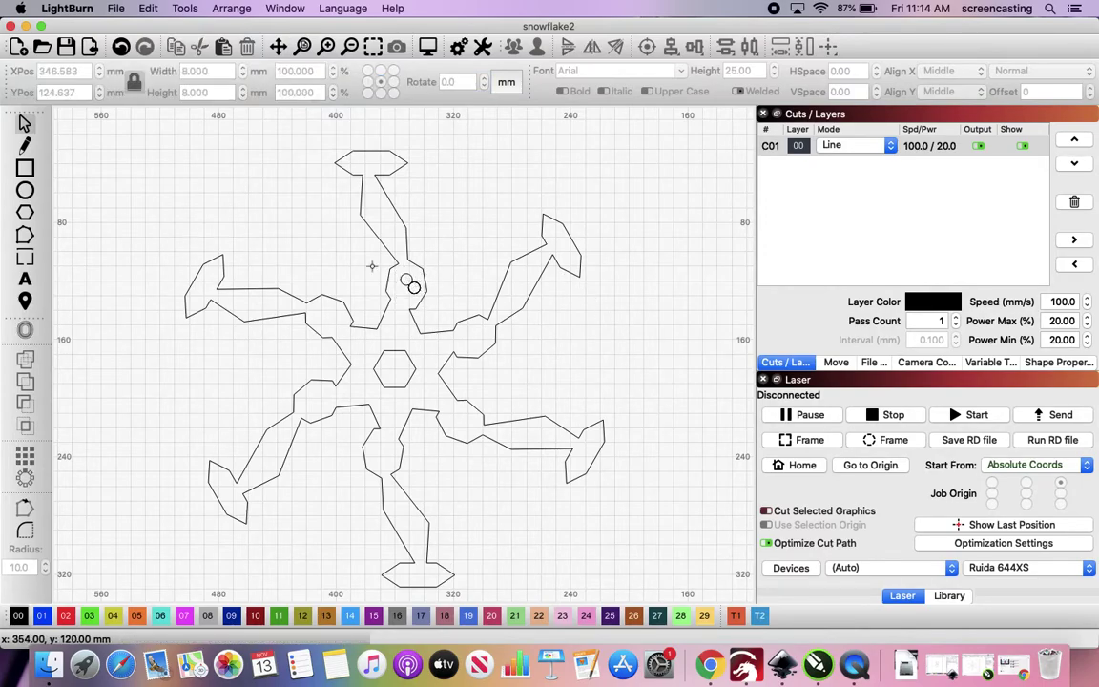
pyautogui.click(412, 285)
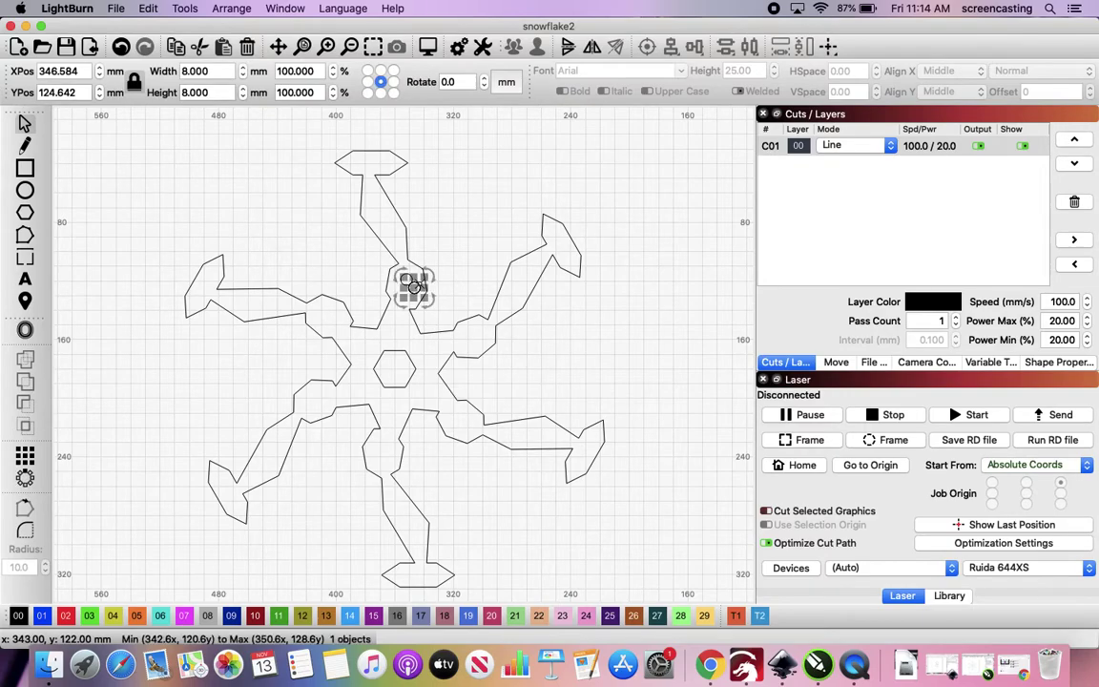
pyautogui.click(412, 285)
pyautogui.click(414, 286)
pyautogui.click(414, 286)
pyautogui.click(414, 286)
pyautogui.click(414, 287)
pyautogui.click(414, 286)
pyautogui.click(414, 286)
pyautogui.click(414, 286)
pyautogui.click(418, 284)
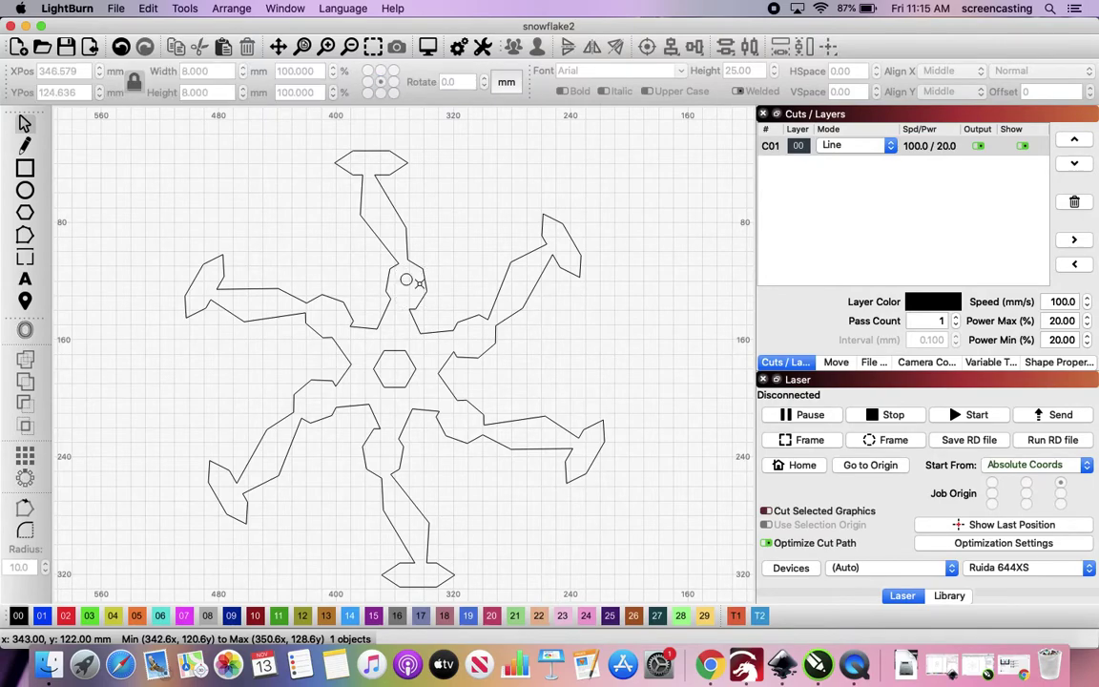
pyautogui.click(405, 276)
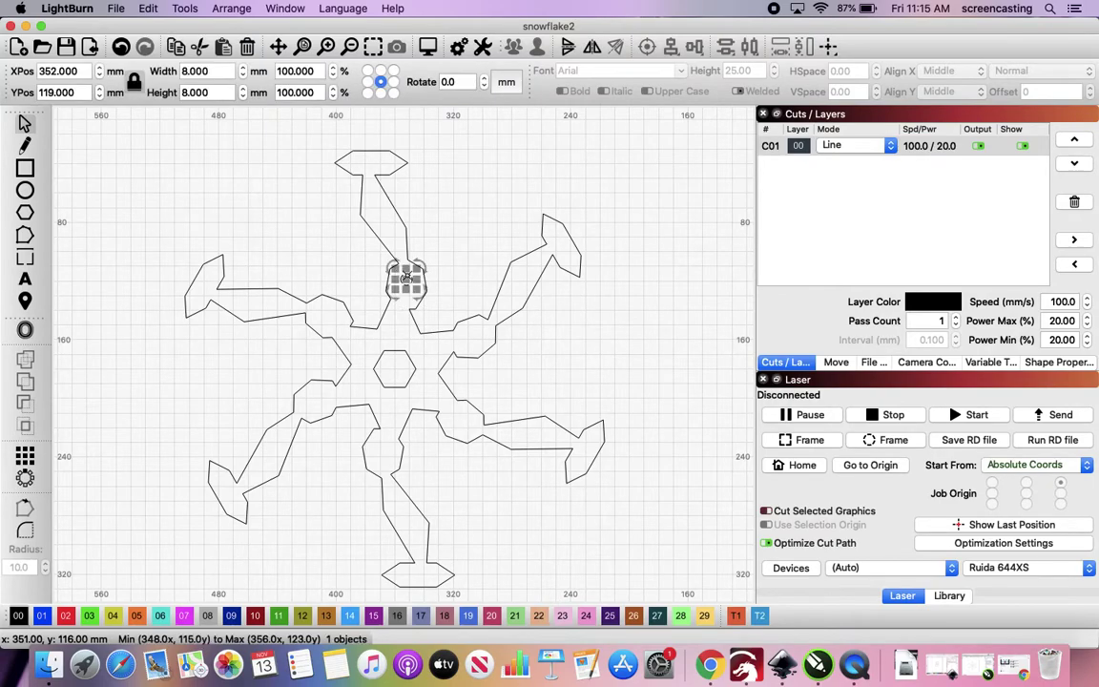
# Set up a circular array of the circle with a 60° step between copies
pyautogui.click(25, 478)
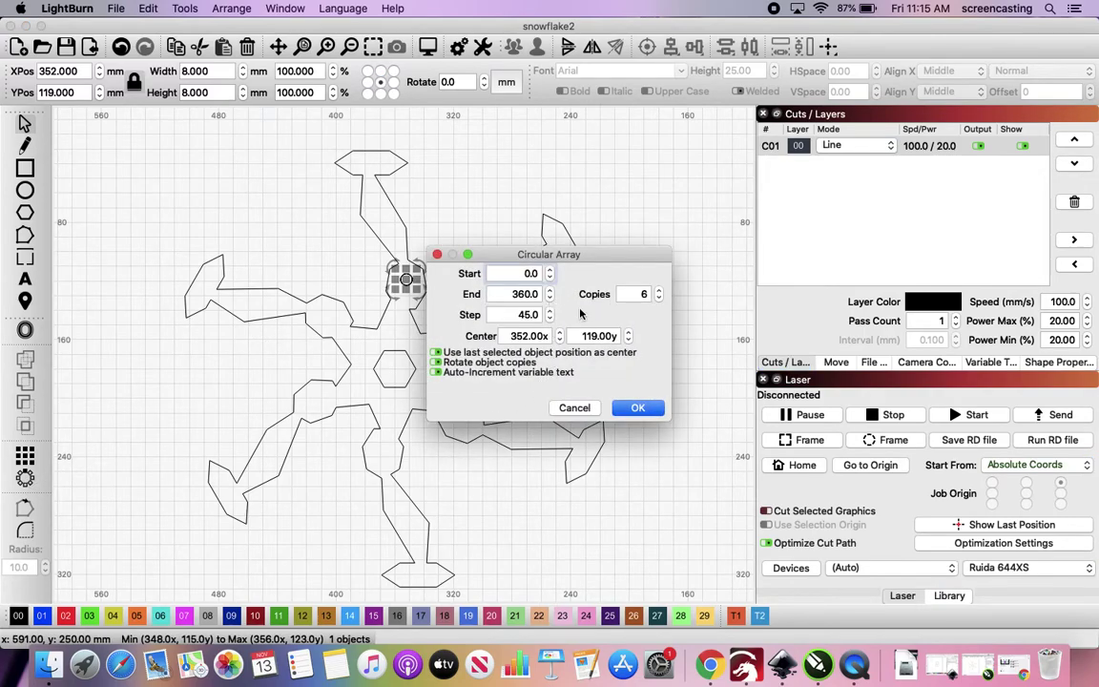
pyautogui.click(550, 312)
pyautogui.click(551, 312)
pyautogui.click(550, 311)
pyautogui.click(551, 312)
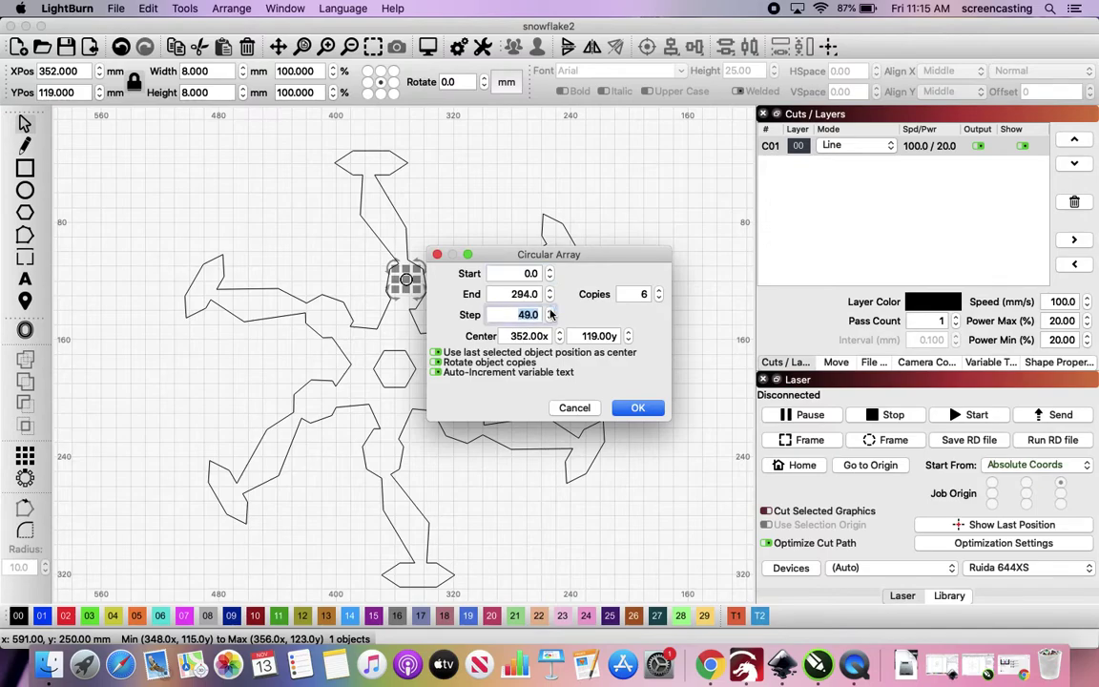
pyautogui.click(550, 312)
pyautogui.click(550, 312)
pyautogui.click(550, 312)
pyautogui.click(550, 311)
pyautogui.click(550, 311)
pyautogui.click(551, 311)
pyautogui.click(551, 310)
pyautogui.click(550, 312)
pyautogui.click(551, 312)
pyautogui.click(550, 312)
pyautogui.click(550, 312)
# Set the array centre to X 360, Y 180 and apply the six circles
pyautogui.doubleClick(534, 336)
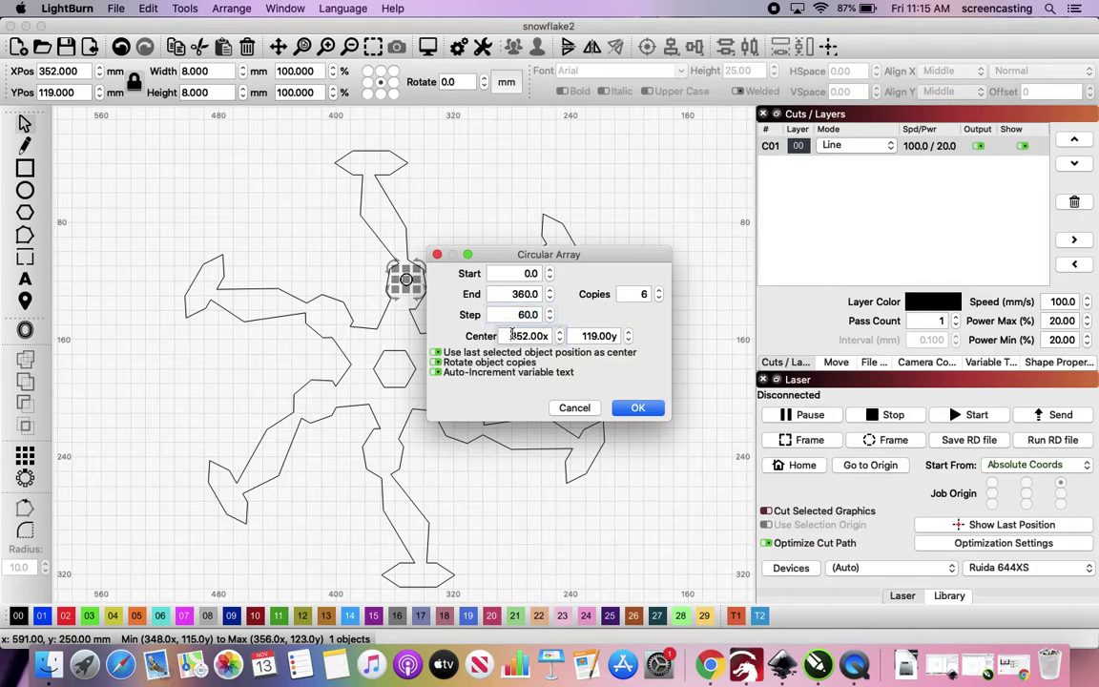
pyautogui.write('360x')
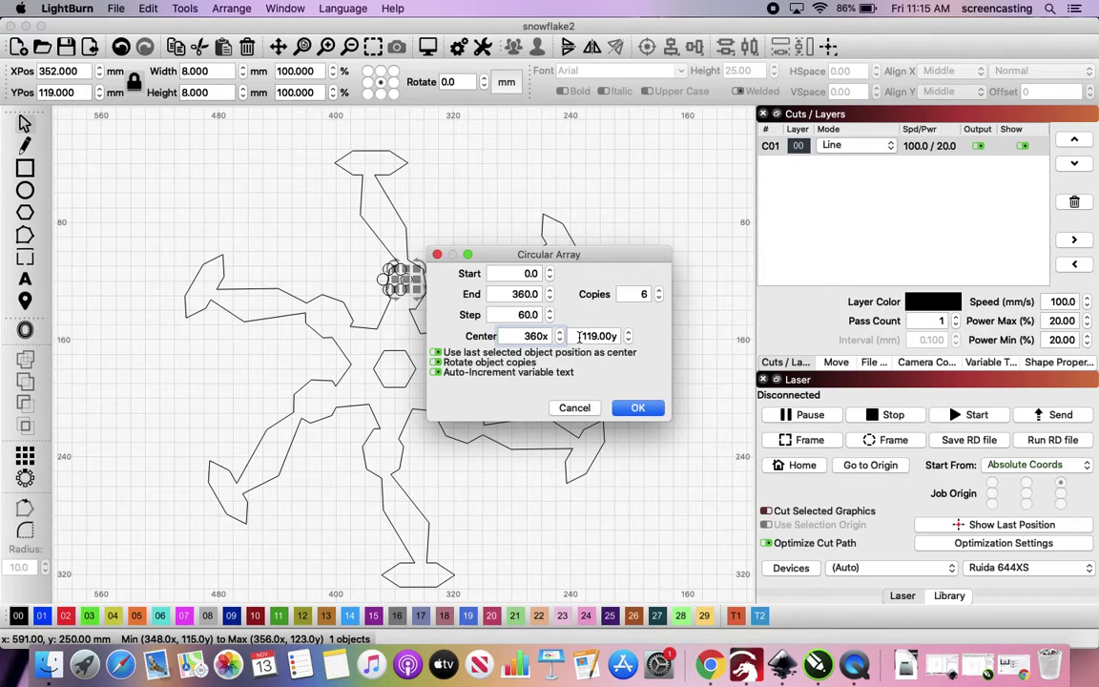
pyautogui.doubleClick(578, 335)
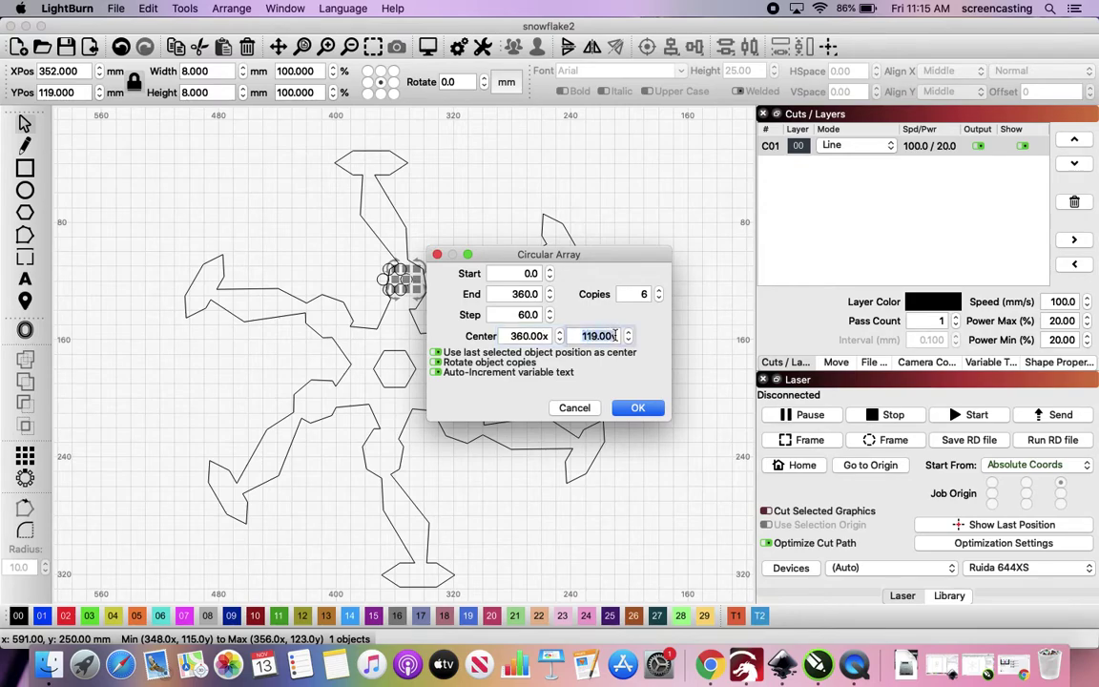
pyautogui.write('150y')
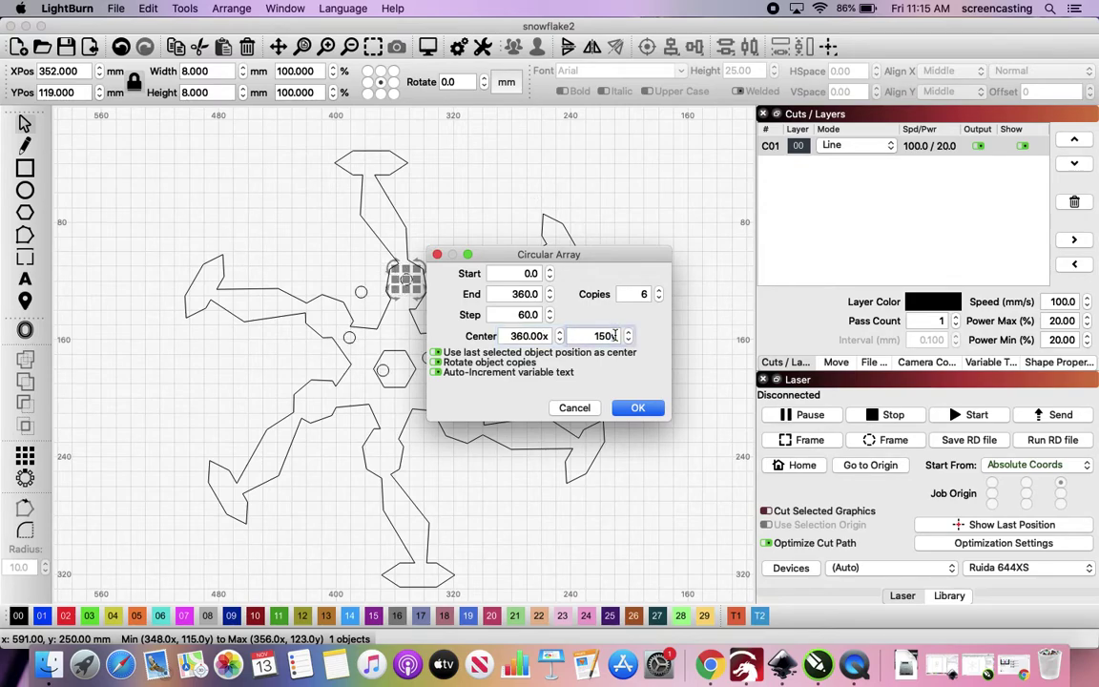
pyautogui.press('BackSpace')
pyautogui.press('BackSpace')
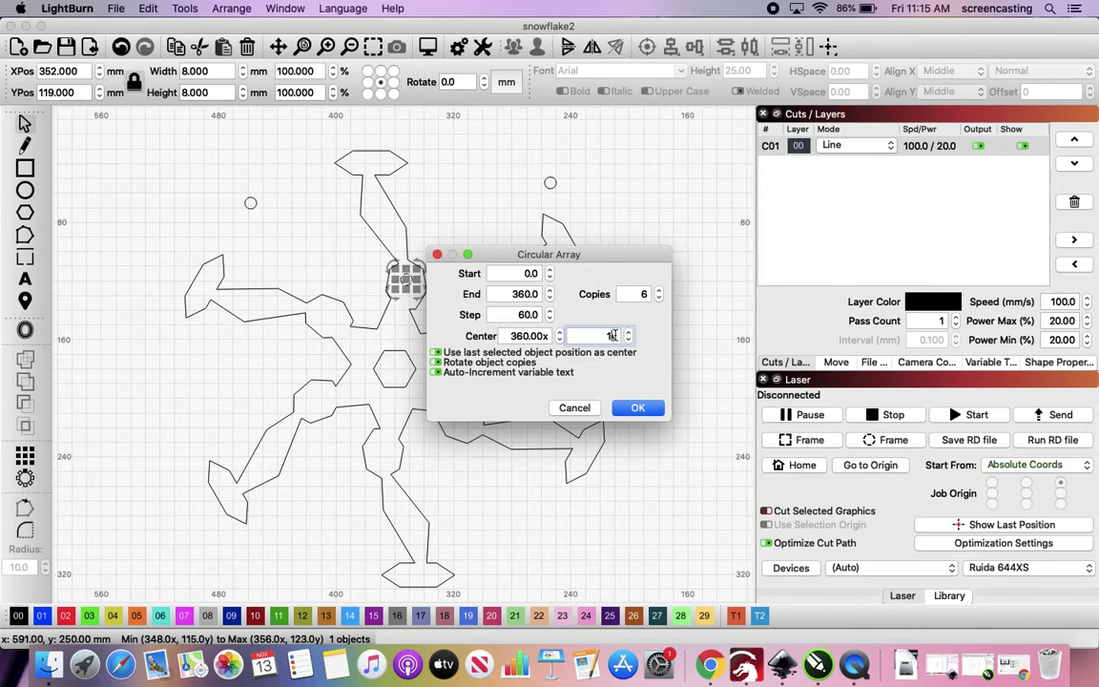
pyautogui.write('80y')
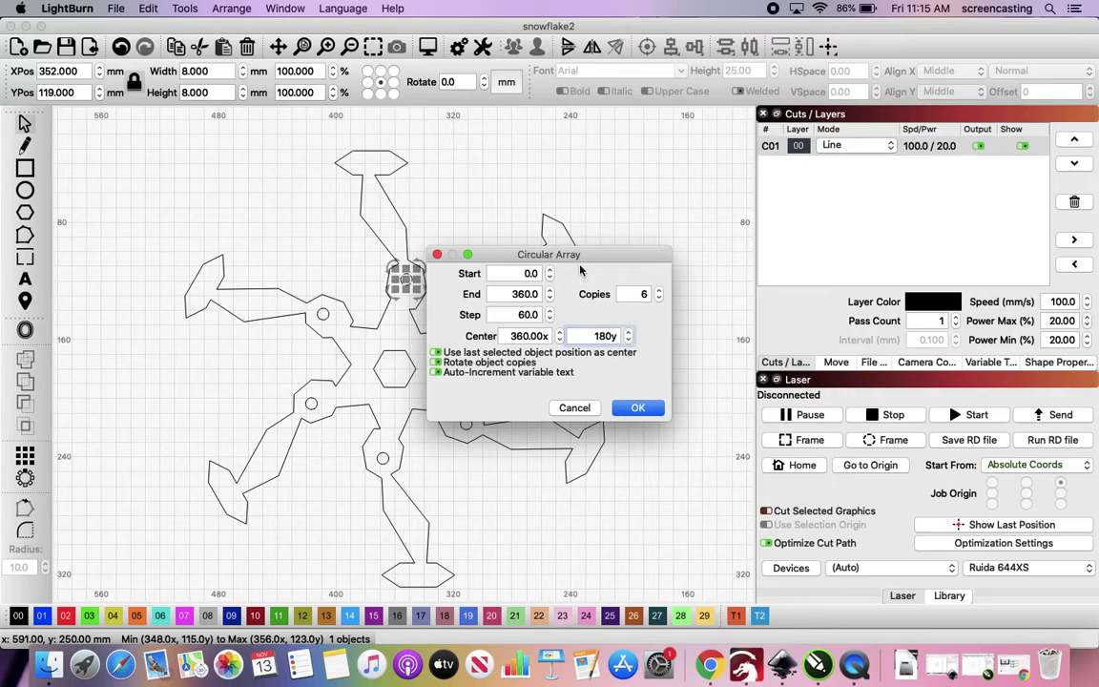
pyautogui.moveTo(577, 258); pyautogui.dragTo(648, 131)
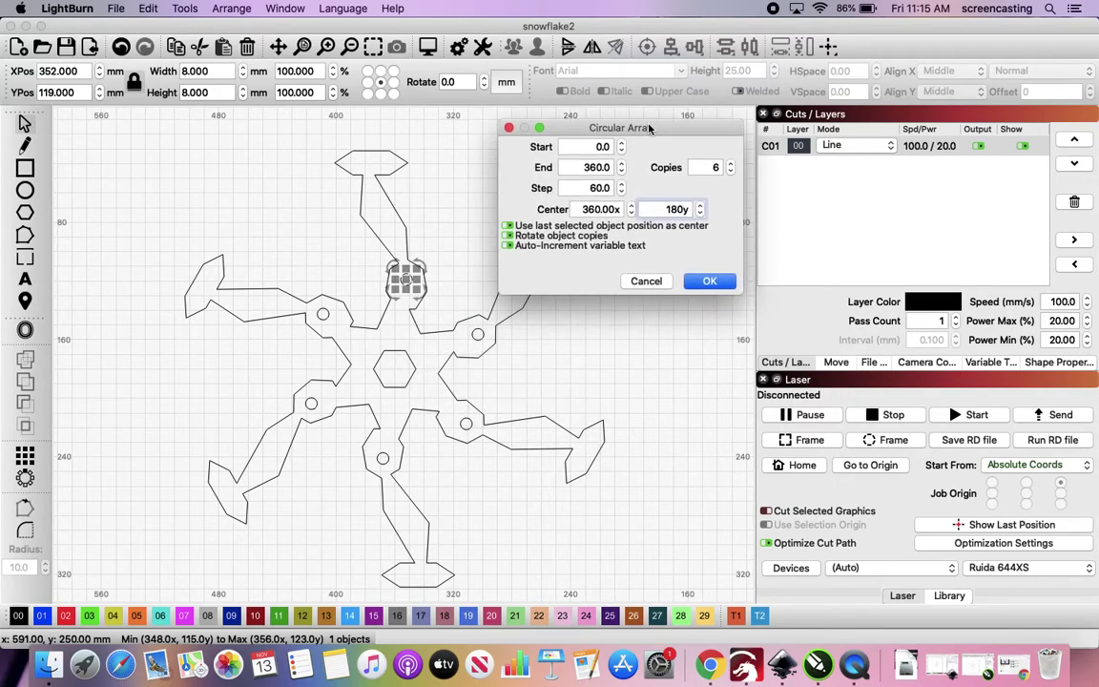
pyautogui.click(707, 281)
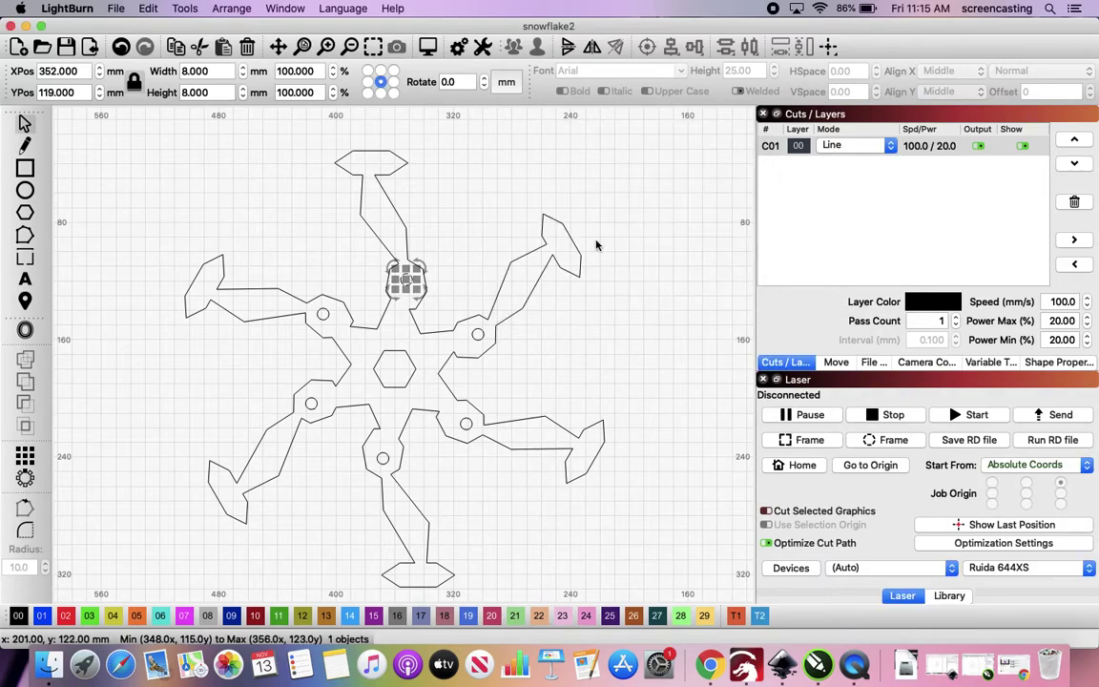
# Select all six small circles and assign them to the red 02 layer
pyautogui.keyDown('shift'); pyautogui.click(477, 333); pyautogui.keyUp('shift')
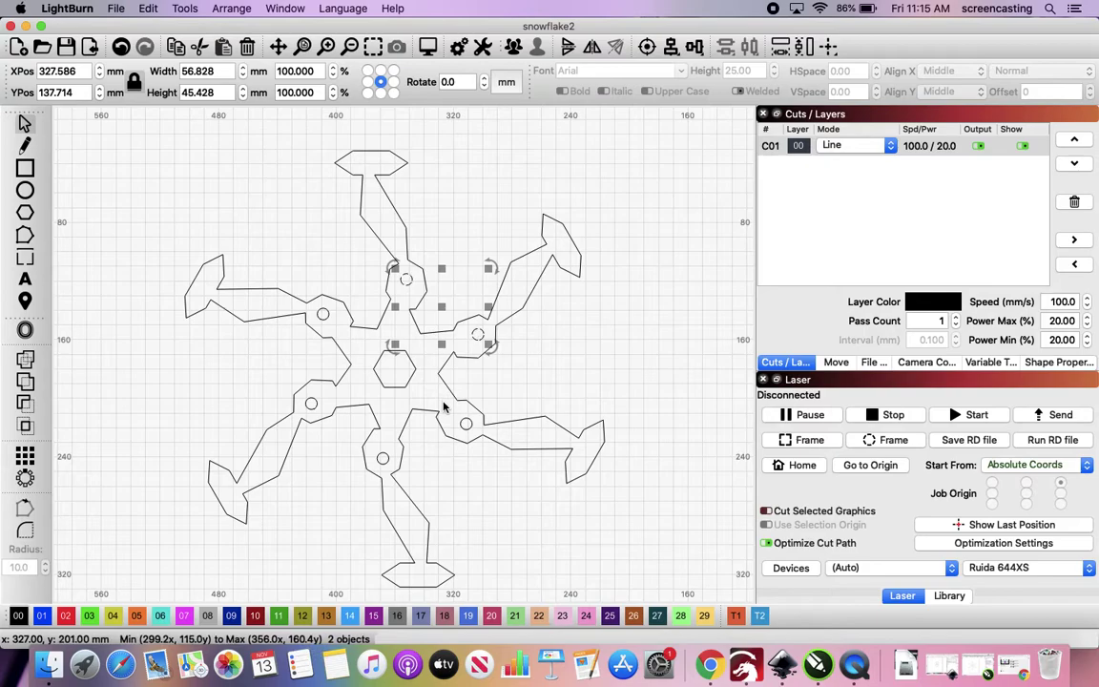
pyautogui.keyDown('shift'); pyautogui.click(466, 421); pyautogui.keyUp('shift')
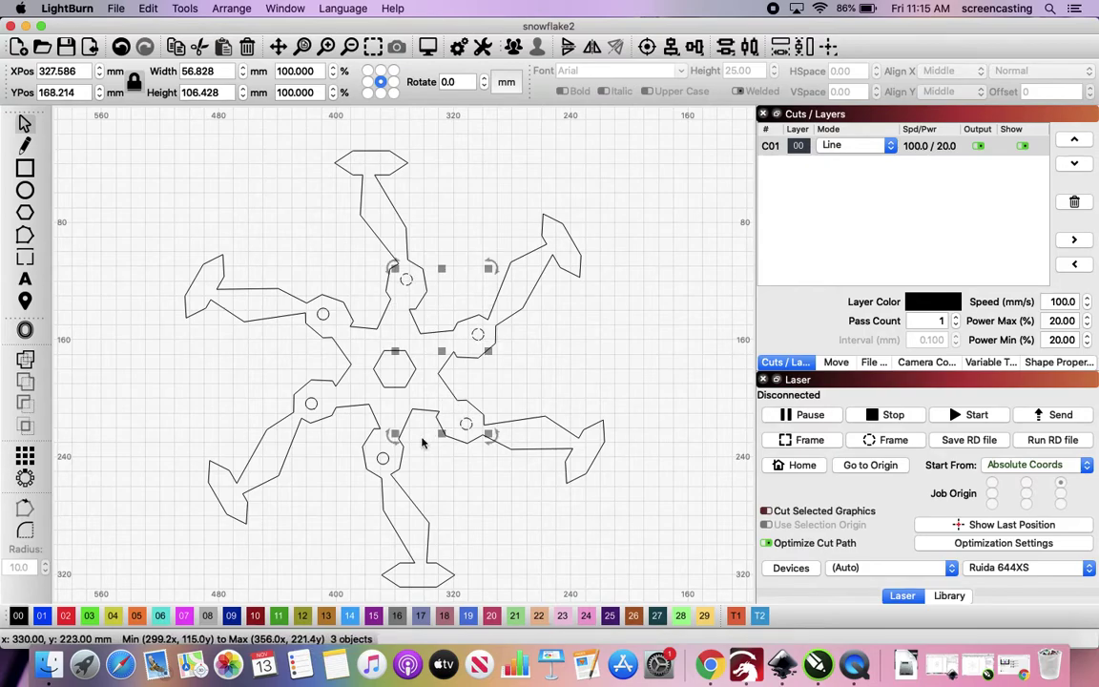
pyautogui.keyDown('shift'); pyautogui.click(382, 457); pyautogui.keyUp('shift')
pyautogui.keyDown('shift'); pyautogui.click(312, 402); pyautogui.keyUp('shift')
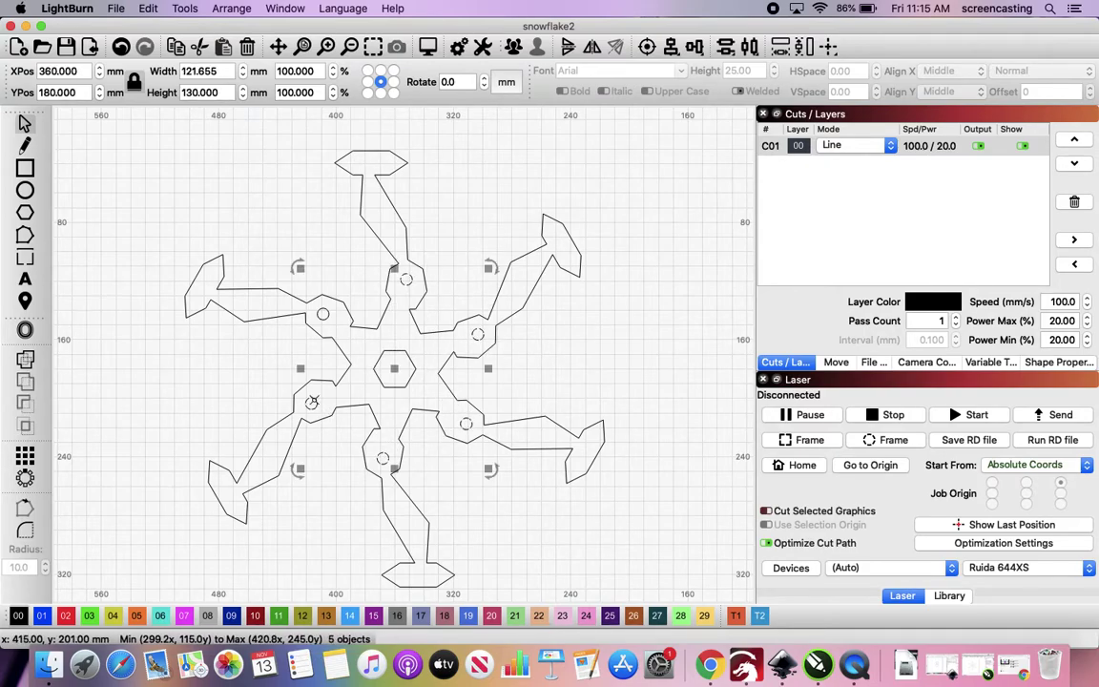
pyautogui.keyDown('shift'); pyautogui.click(322, 313); pyautogui.keyUp('shift')
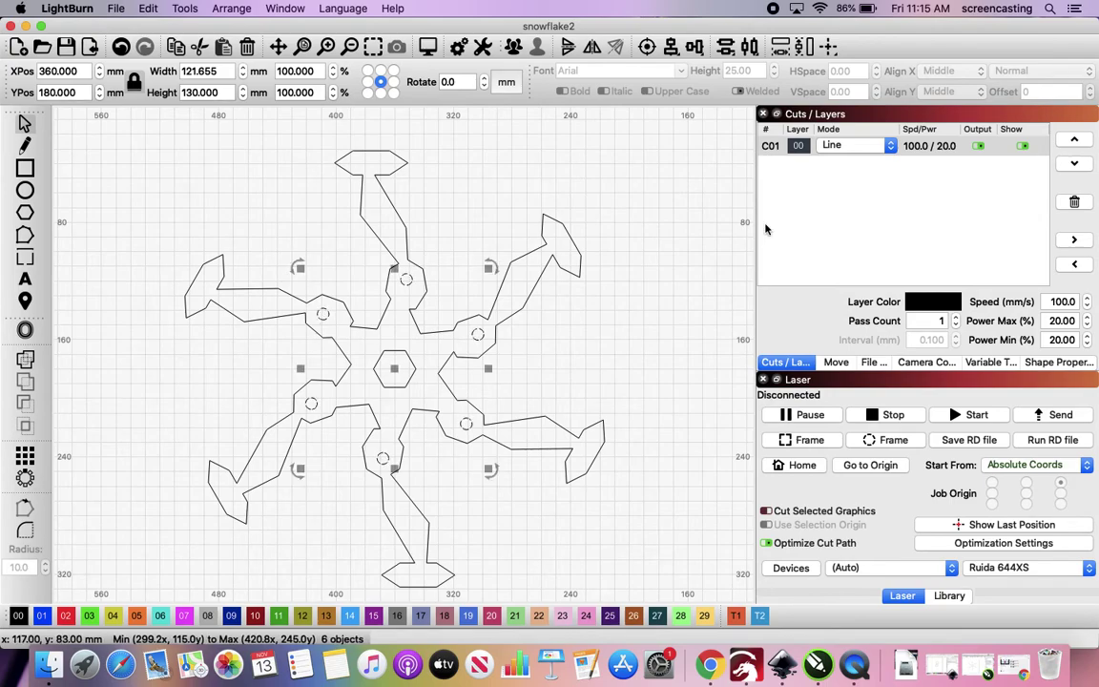
pyautogui.click(65, 616)
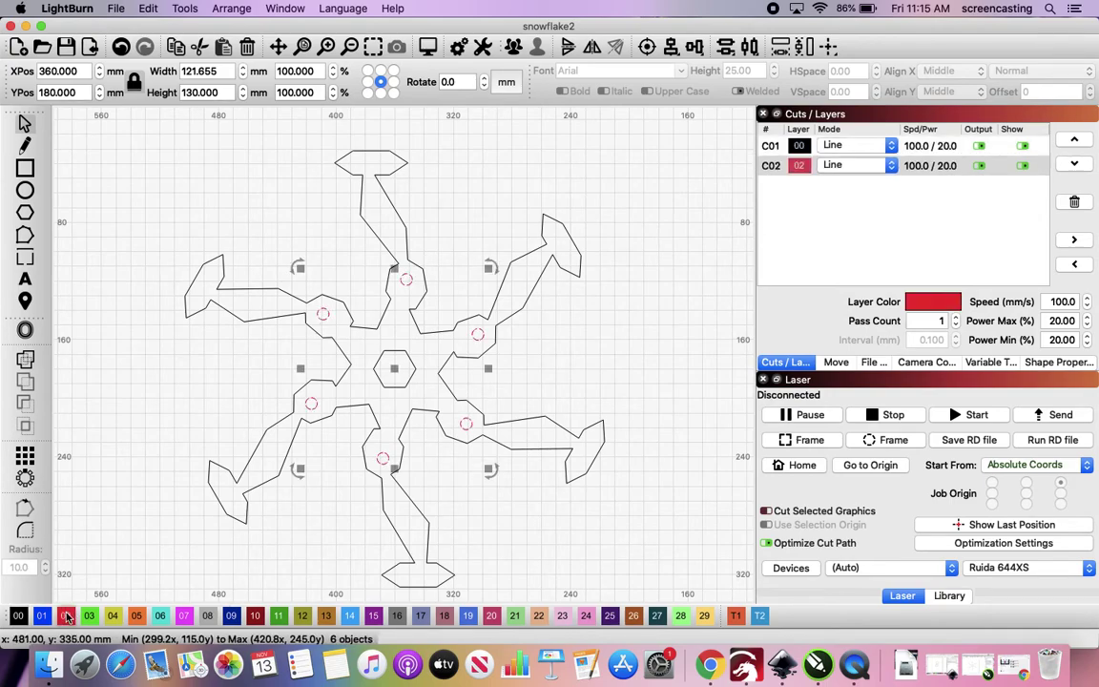
# Set layer C02's mode to Fill, then deselect all shapes
pyautogui.click(891, 166)
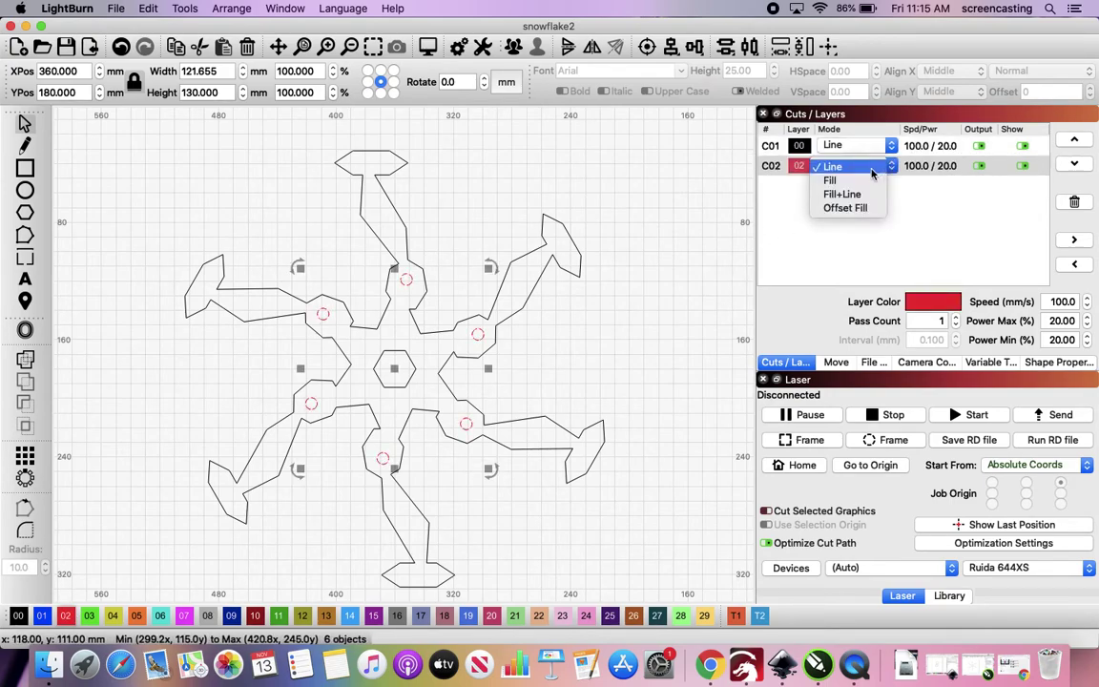
pyautogui.click(825, 179)
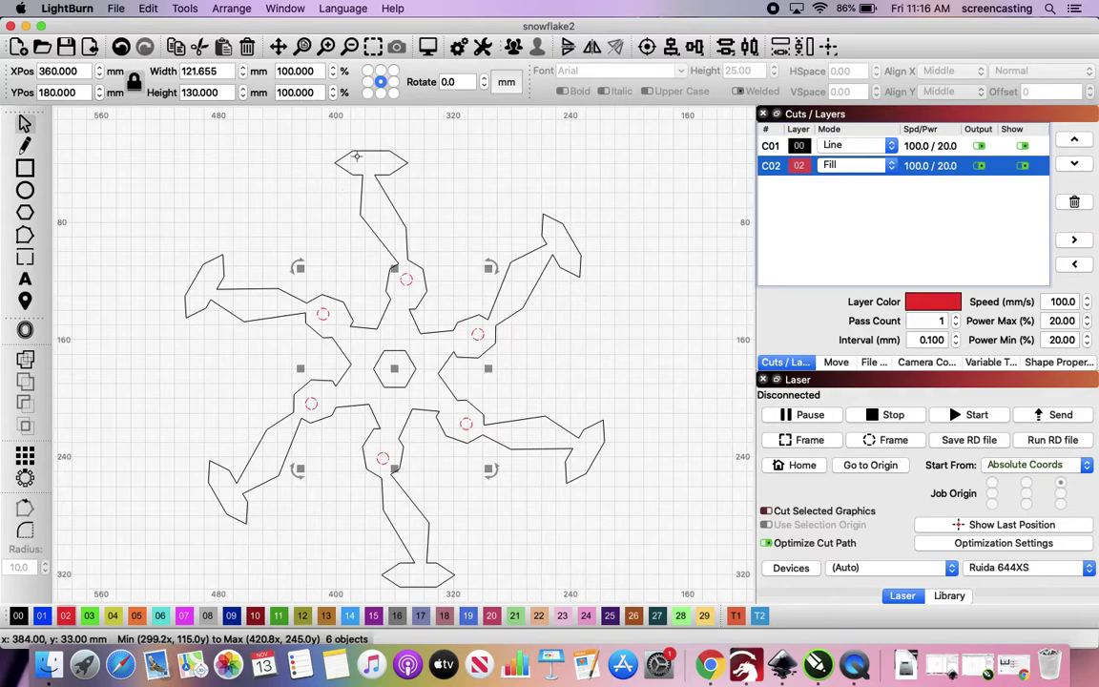
pyautogui.click(658, 197)
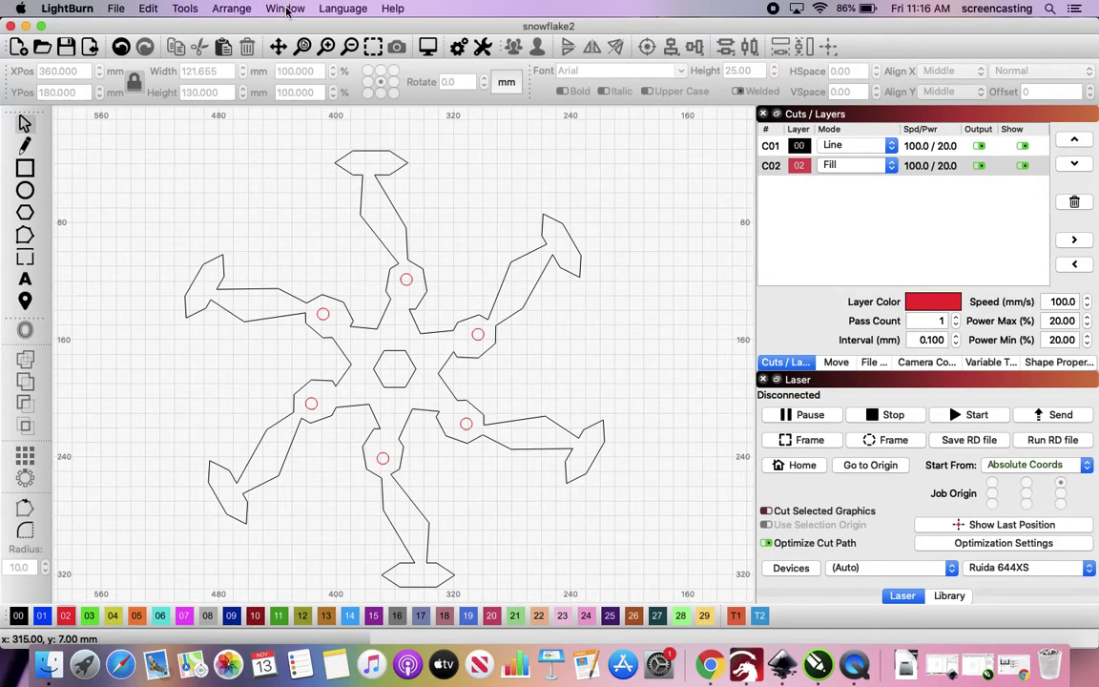
pyautogui.click(147, 9)
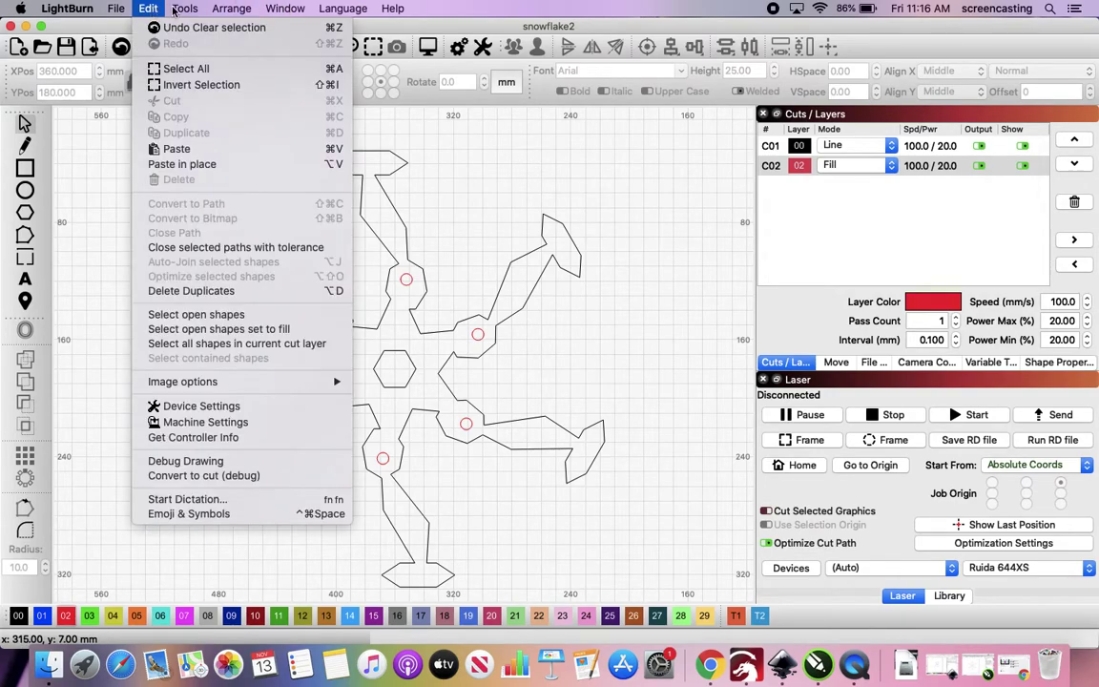
pyautogui.moveTo(181, 10)
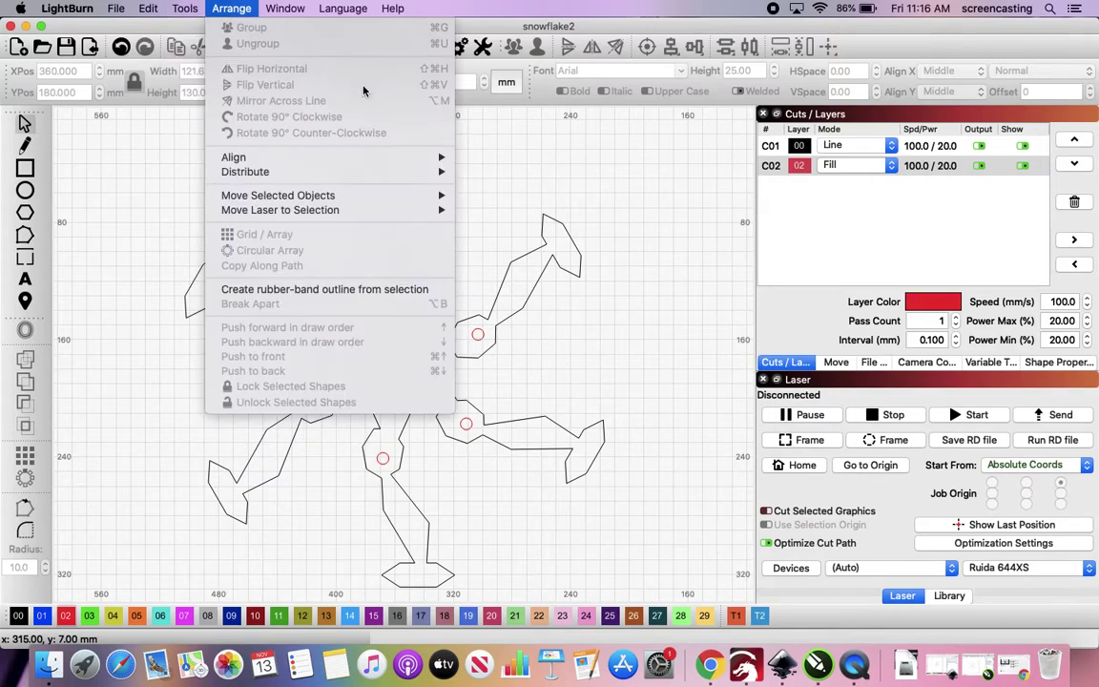
pyautogui.click(529, 127)
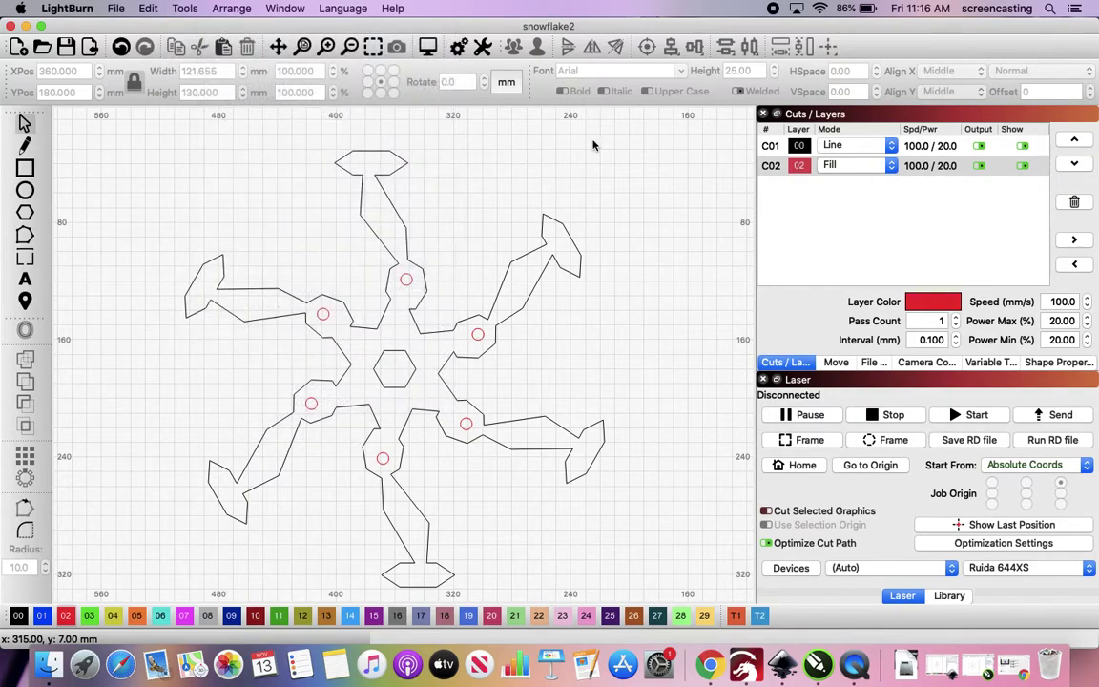
pyautogui.click(843, 371)
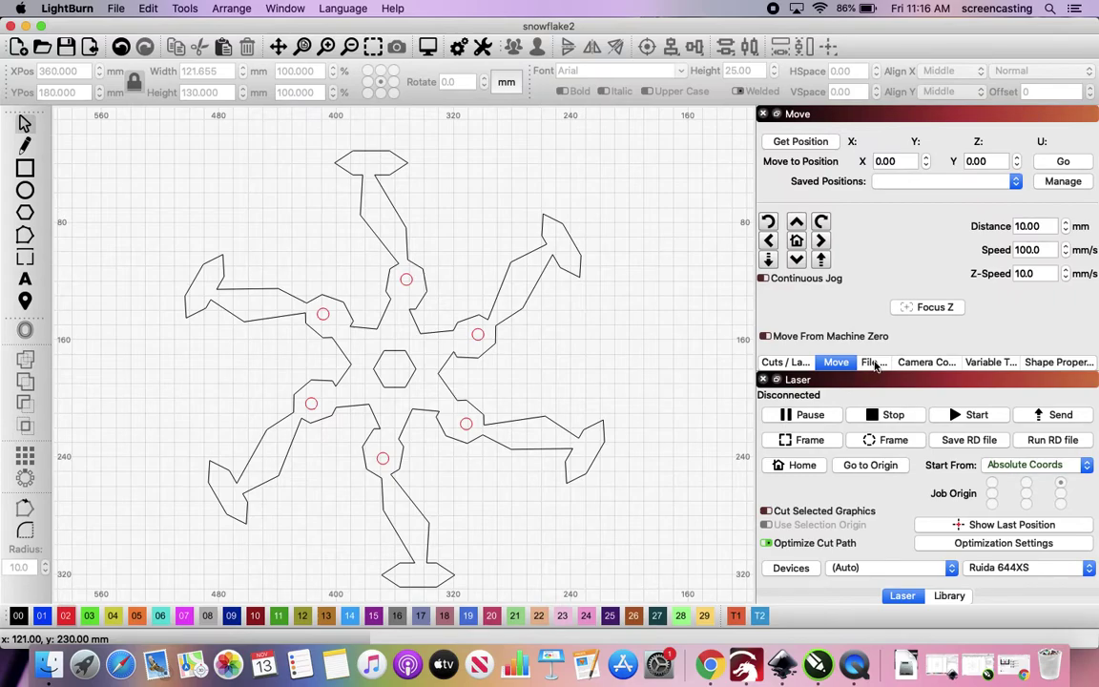
pyautogui.click(872, 363)
pyautogui.click(780, 363)
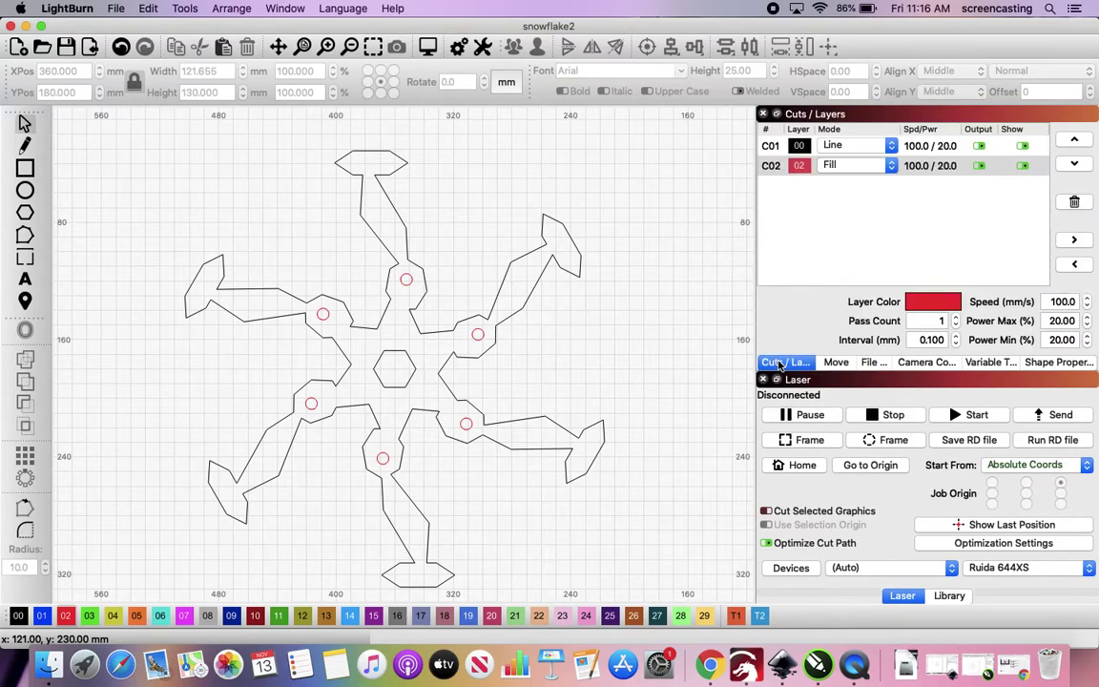